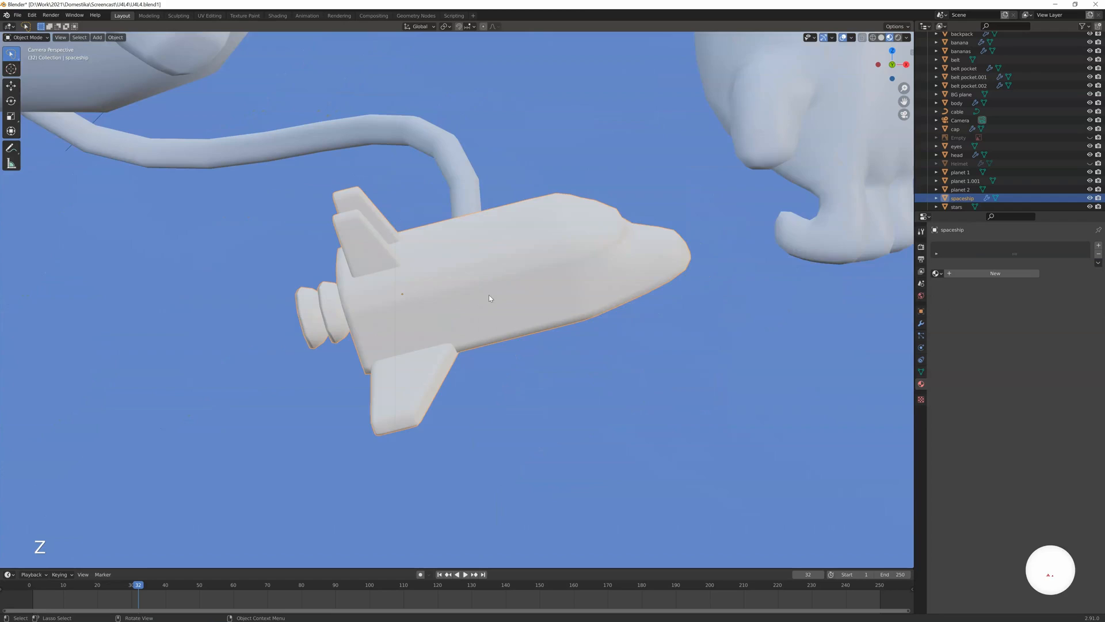
Assign the spacesuit main material to the spaceship and add a second material slot with glass.
left_click(937, 273)
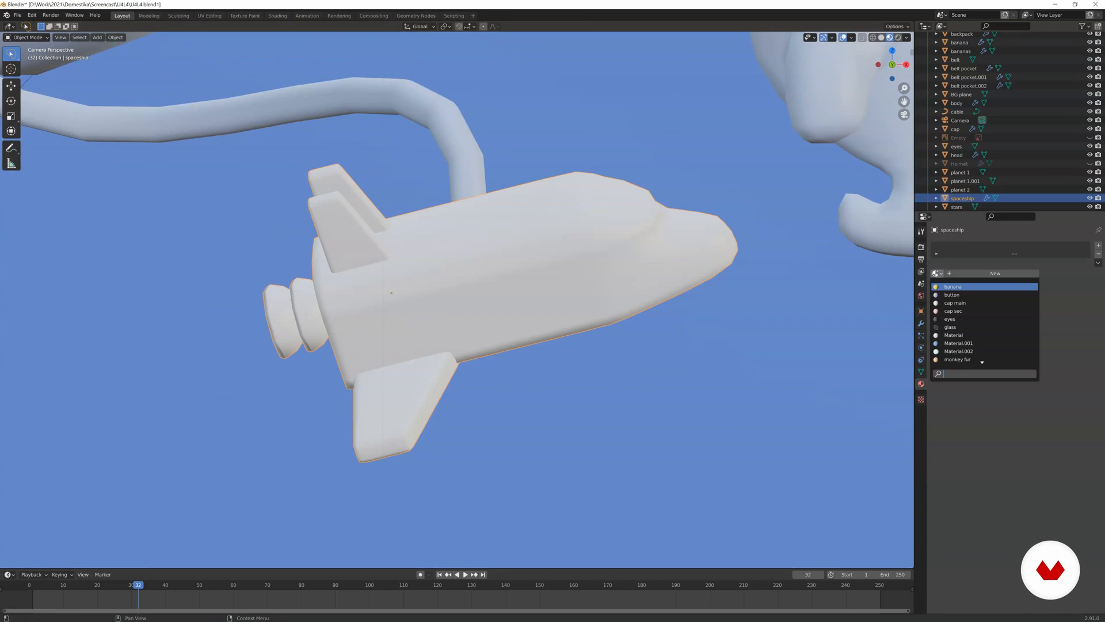
left_click(940, 294)
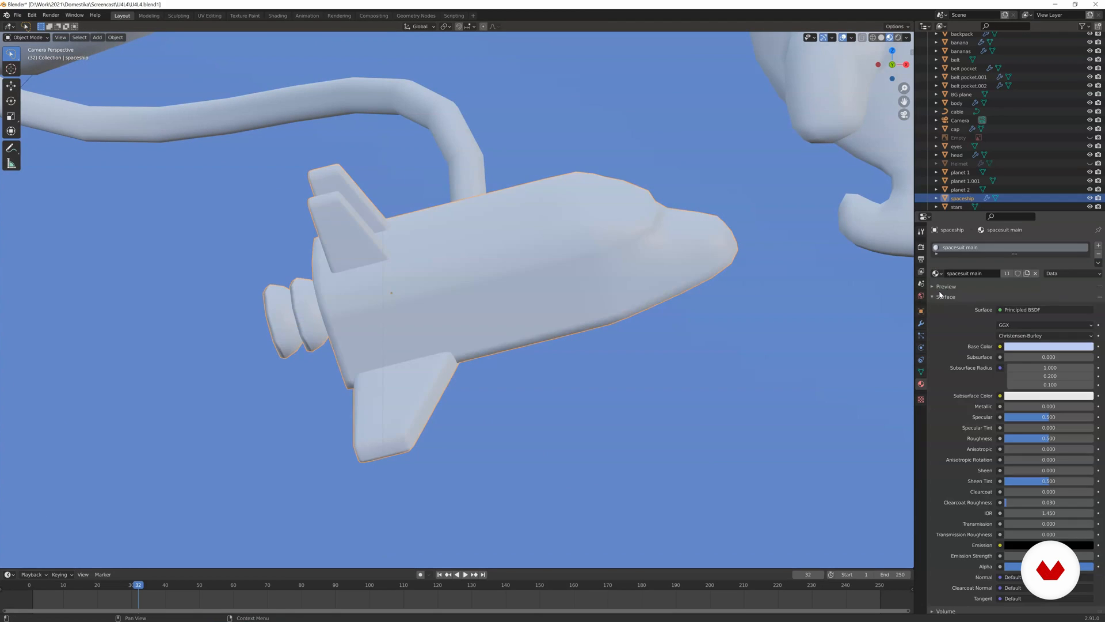
left_click(1098, 245)
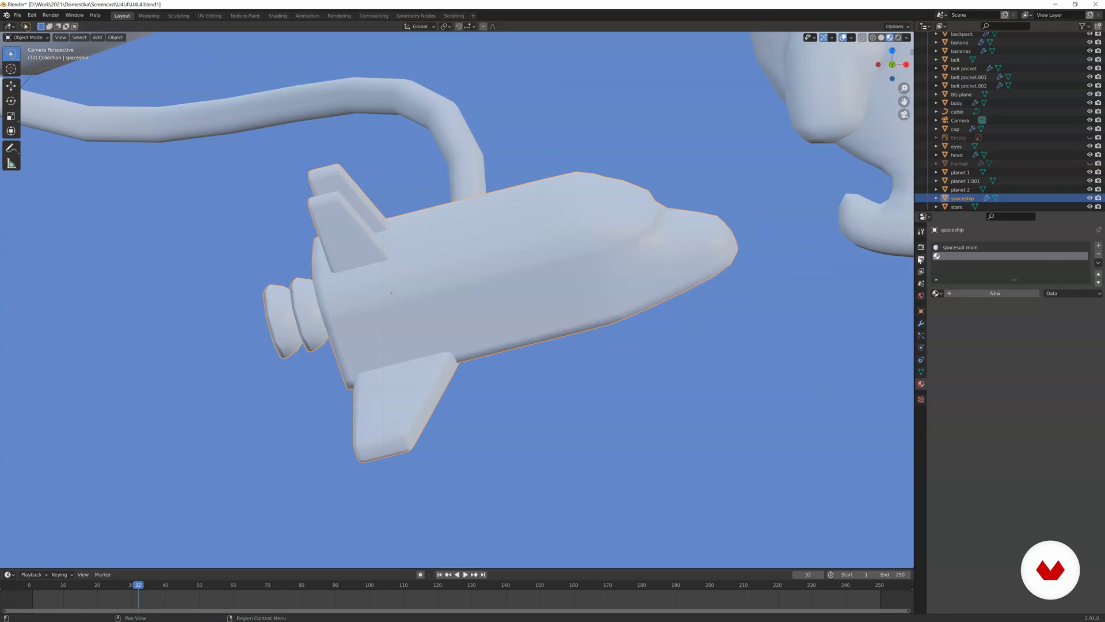
left_click(935, 294)
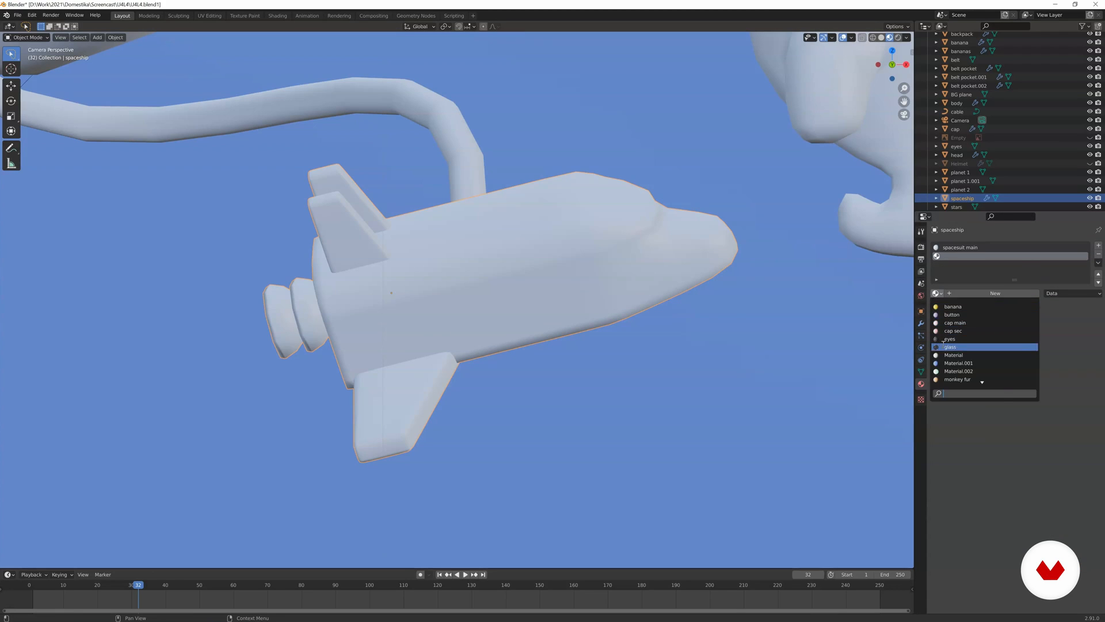
left_click(979, 345)
Add a third slot with a copy of spacesuit sec named spaceship sec, using base colour H 0.607, S 0.417, V 0.640.
left_click(1099, 247)
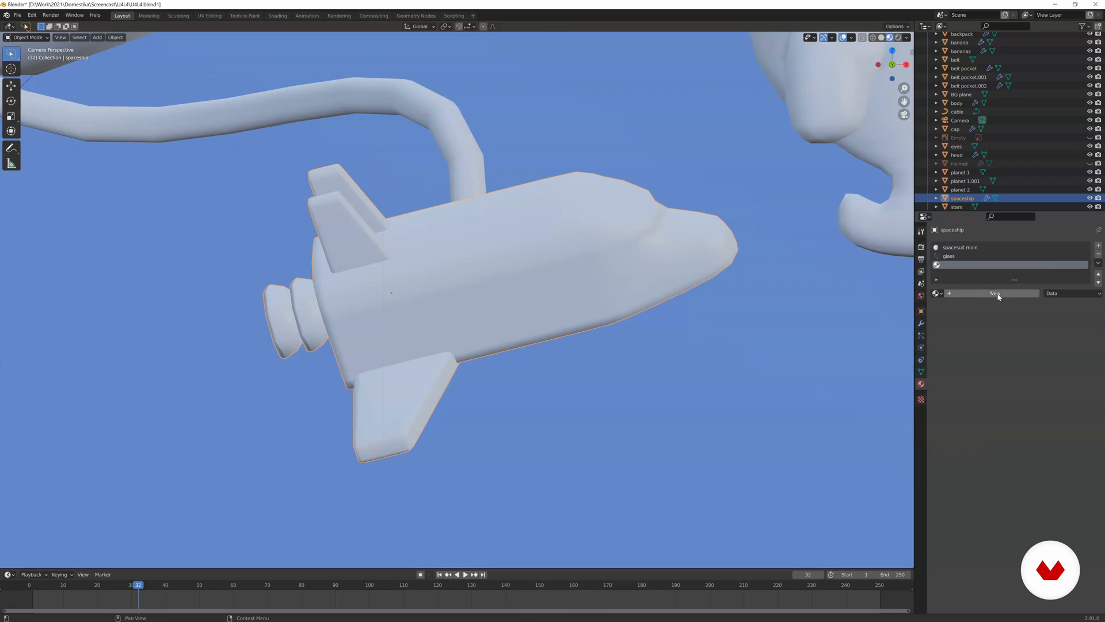
left_click(936, 294)
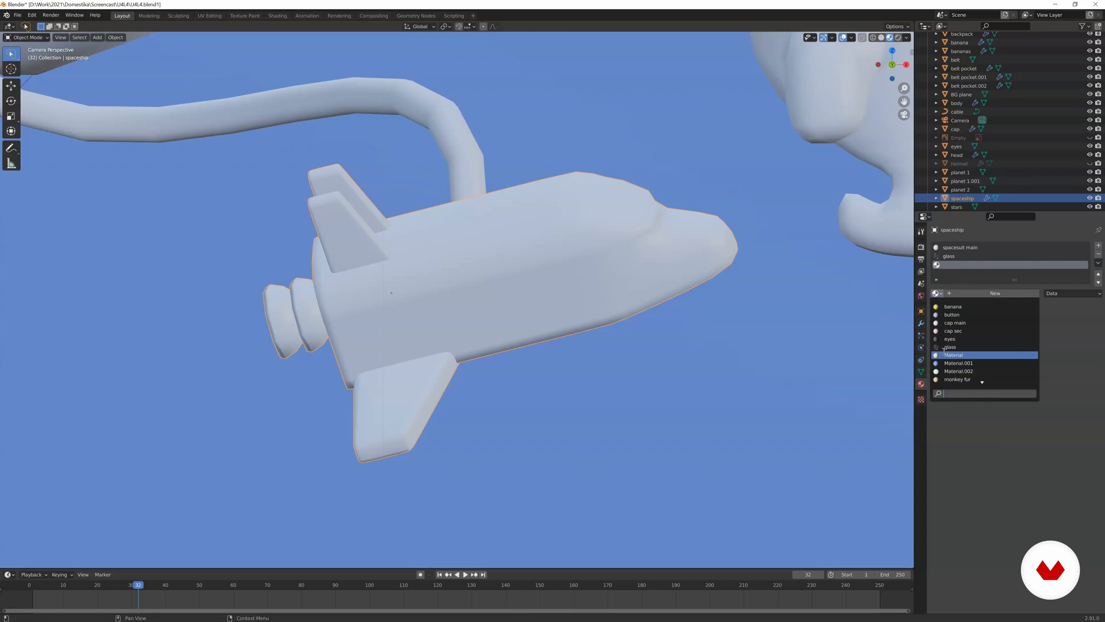
type("spac")
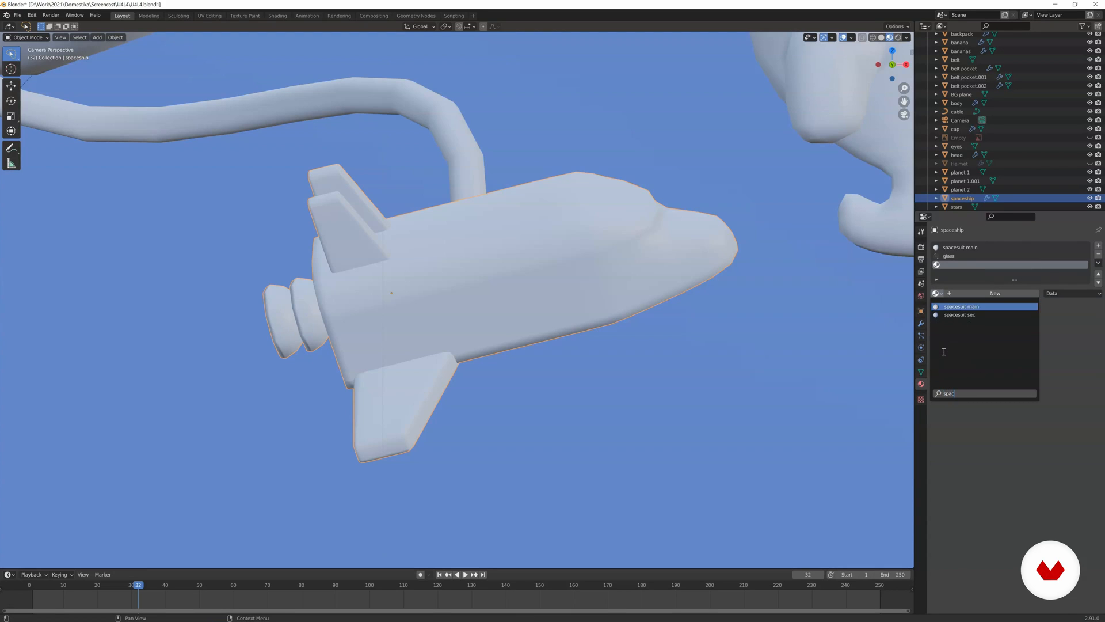
key("Down")
key("Return")
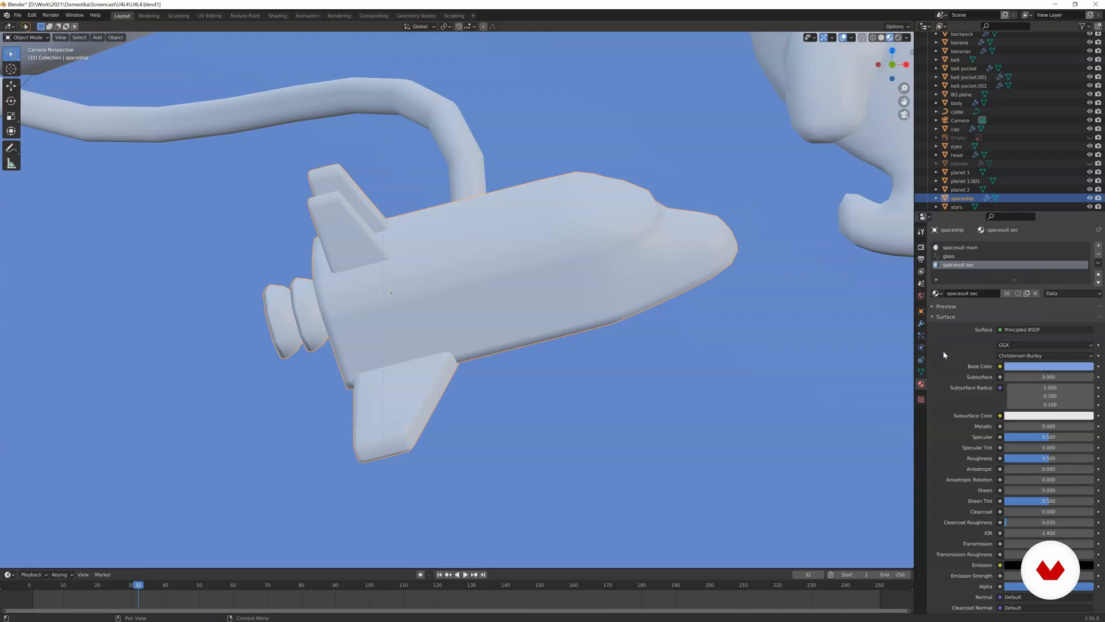
left_click(1027, 294)
left_click(1020, 369)
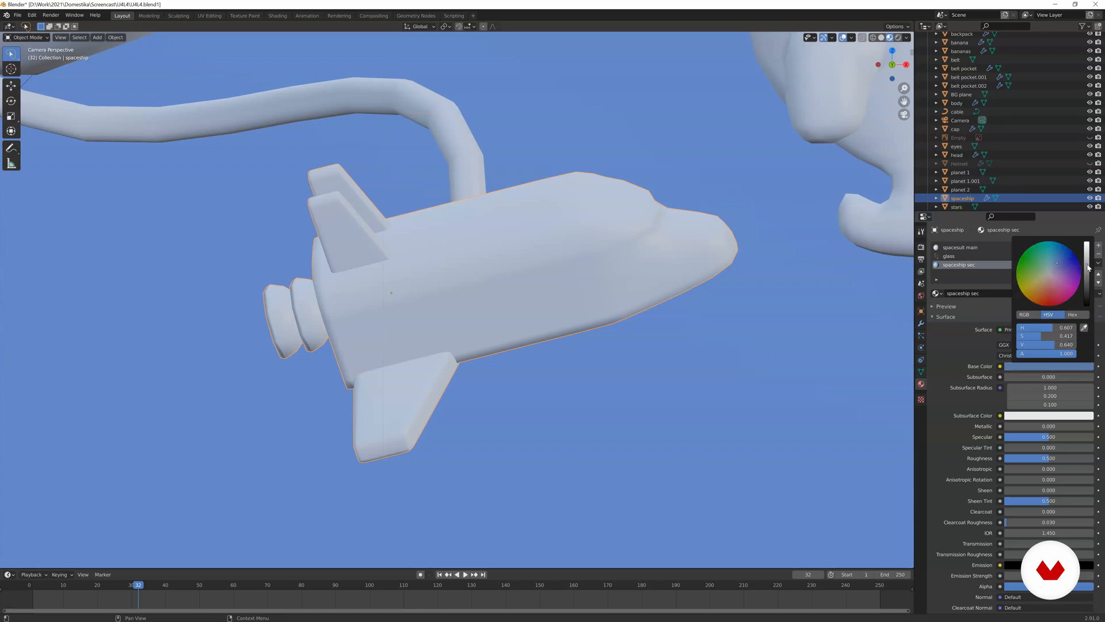
Select the cockpit window faces on the spaceship mesh and assign the glass material to them.
key("Tab")
scroll(771, 236, "up", 2)
key("a")
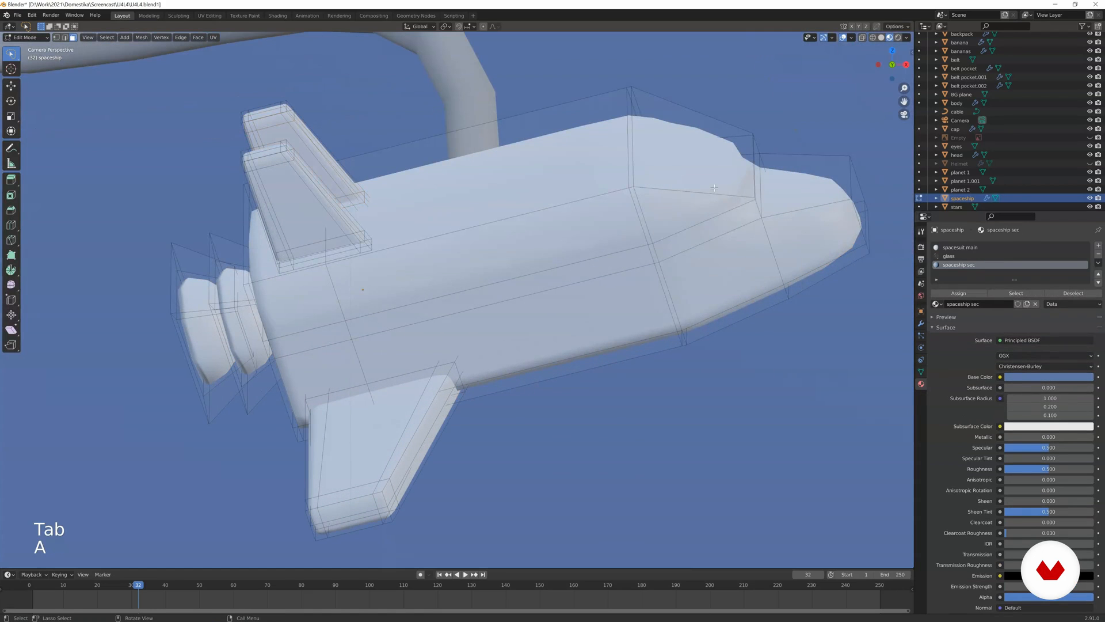
left_click(732, 215)
middle_click_drag(764, 241, 694, 248)
scroll(541, 438, "up", 5)
middle_click_drag(526, 468, 543, 202, "shift")
middle_click_drag(528, 402, 461, 384)
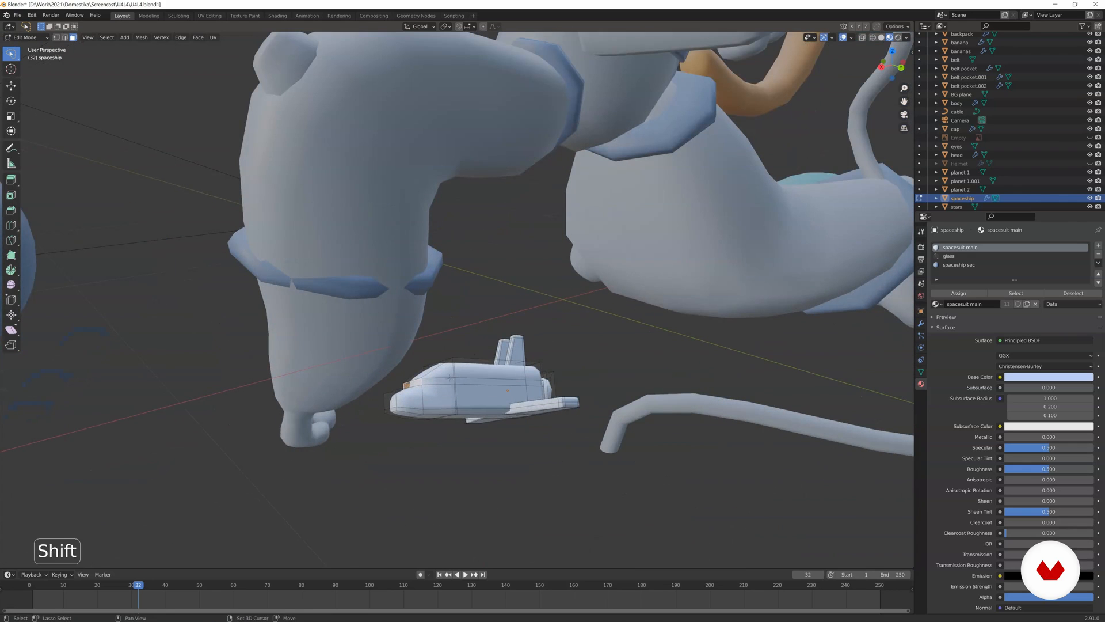
left_click(449, 377, "shift")
left_click(1009, 256)
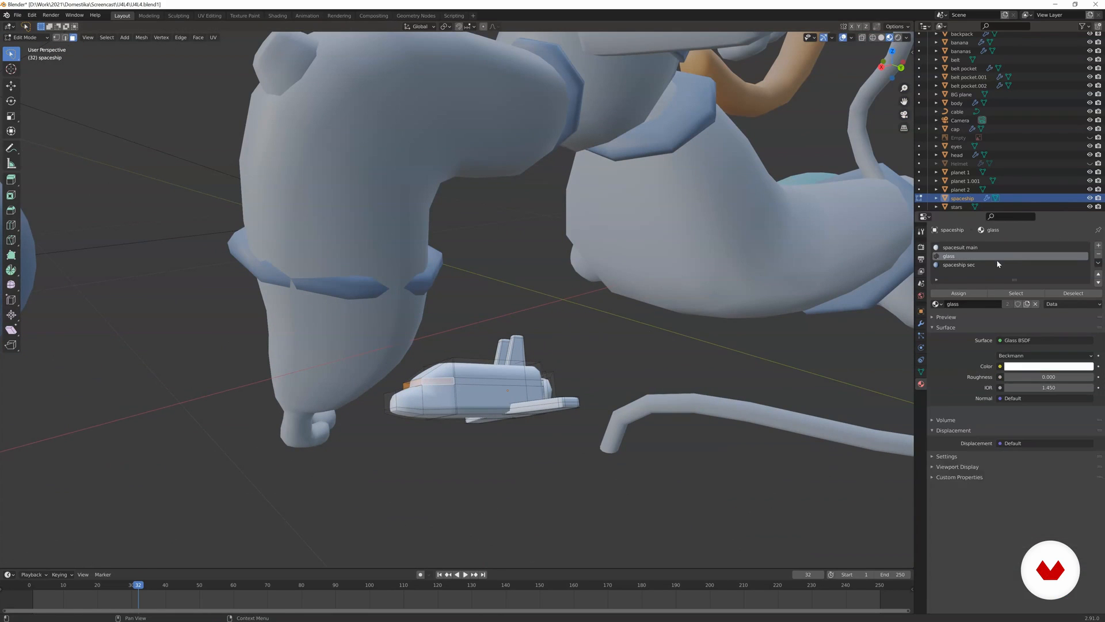
left_click(945, 295)
Select the spaceship's nose tip, grow the selection once and assign the spaceship sec material.
middle_click_drag(661, 303, 574, 377)
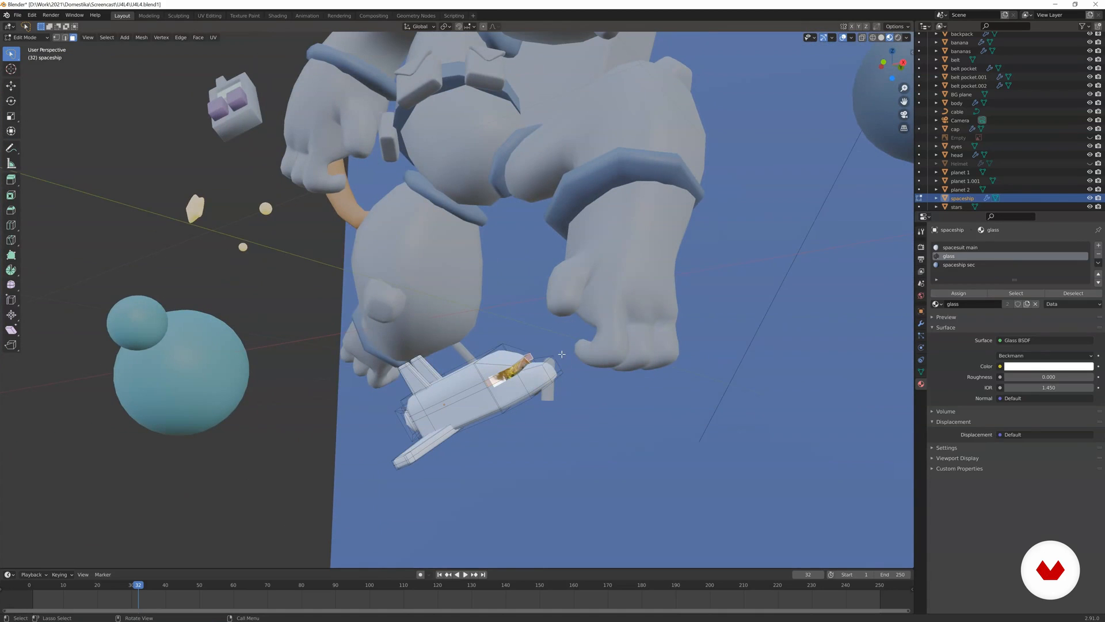
left_click(553, 375, "shift")
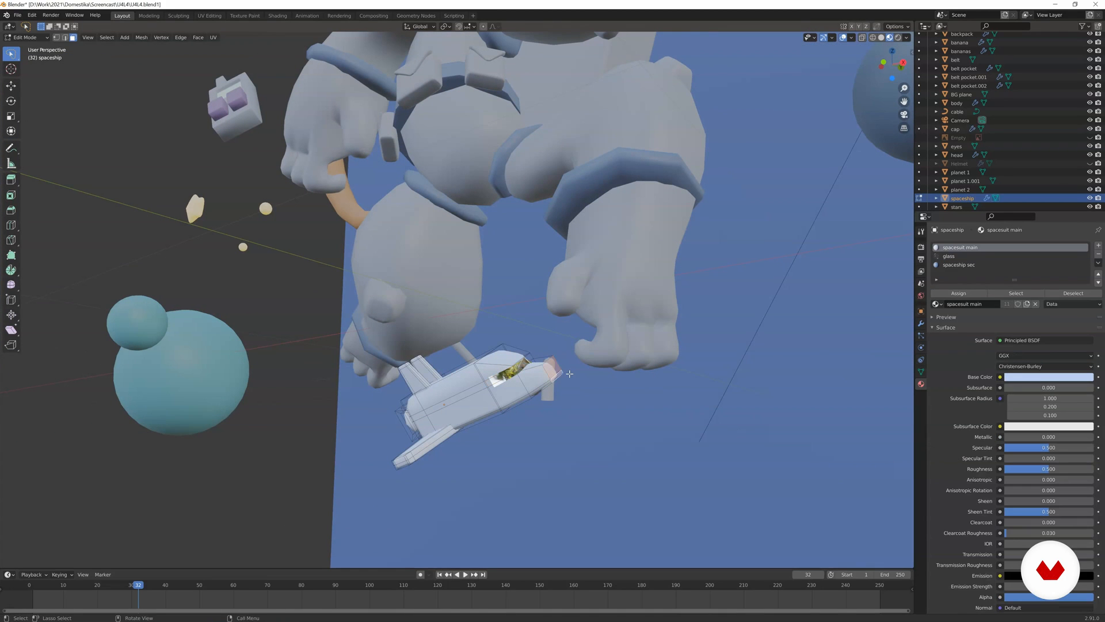
key("ctrl+KP_Add")
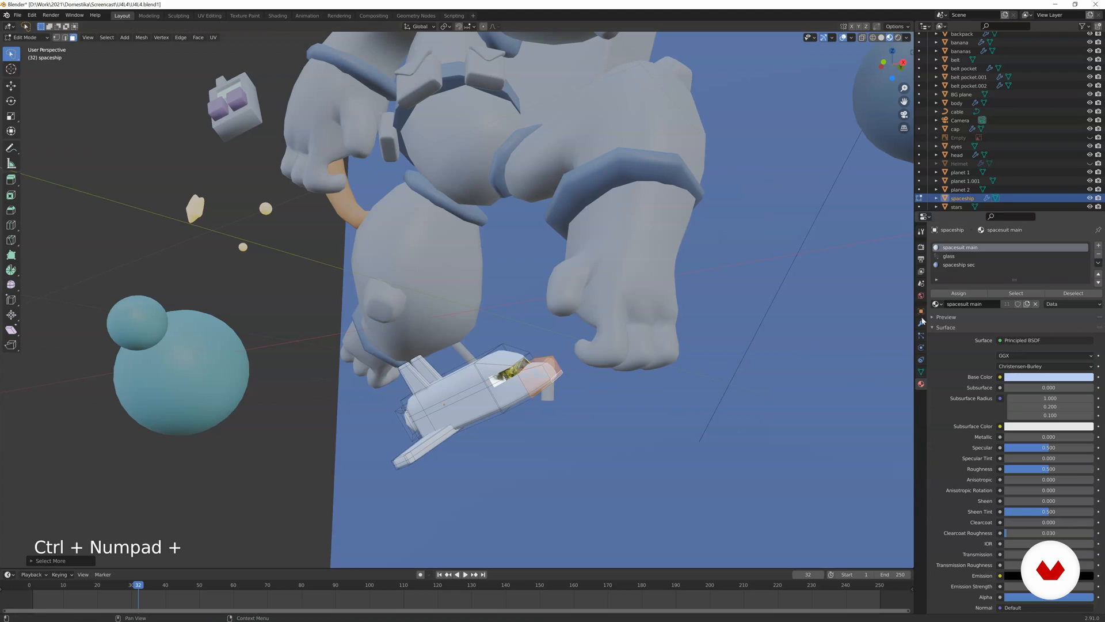
left_click(960, 264)
left_click(958, 293)
Select the linked engine nozzle parts at the spaceship's rear and assign the spaceship sec material, then return to Object Mode.
middle_click_drag(576, 276, 650, 295)
key("a")
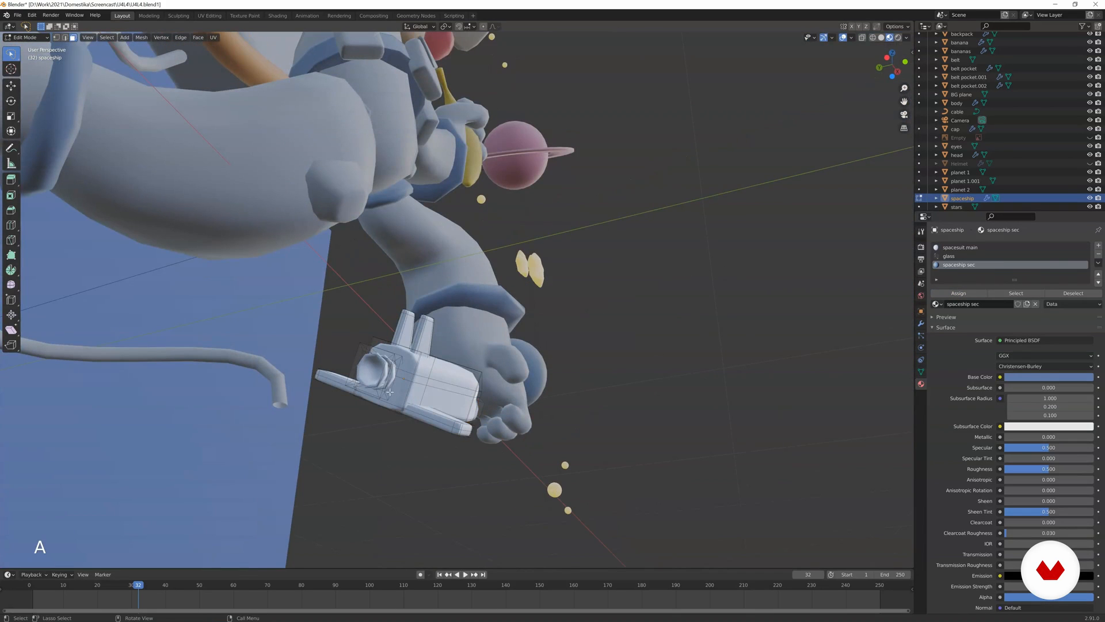
key("l")
key("l")
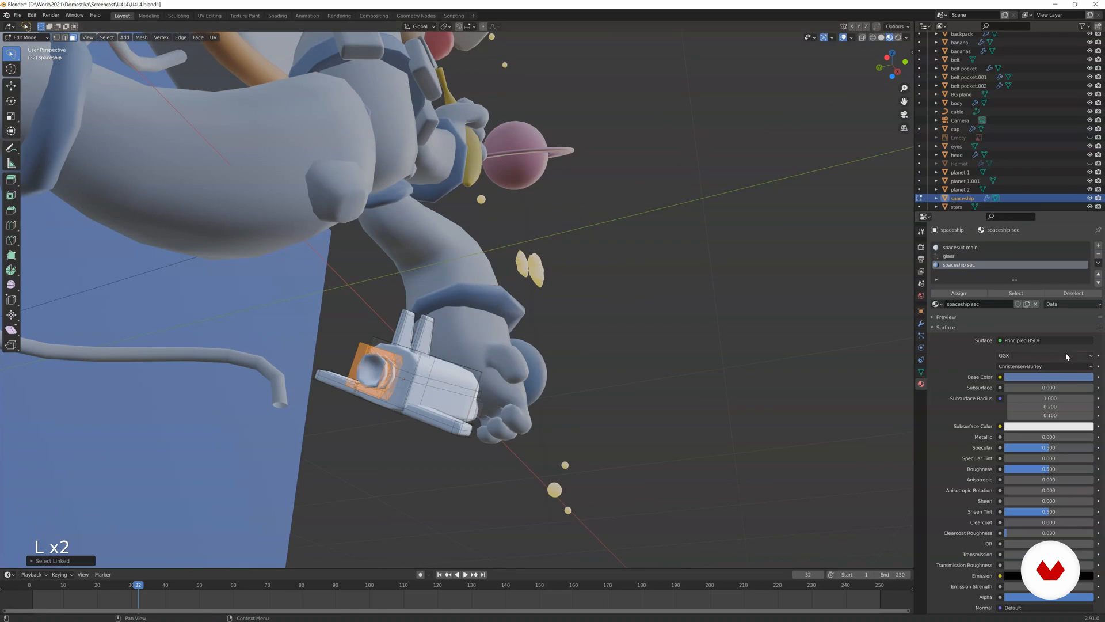
left_click(958, 293)
key("Tab")
Reposition and rescale the spaceship at the end of the cable below the astronaut's feet, as seen from the camera.
middle_click_drag(543, 298, 407, 350)
key("g")
left_click(236, 370)
middle_click_drag(236, 370, 314, 389)
key("g")
left_click(304, 385)
key("KP_0")
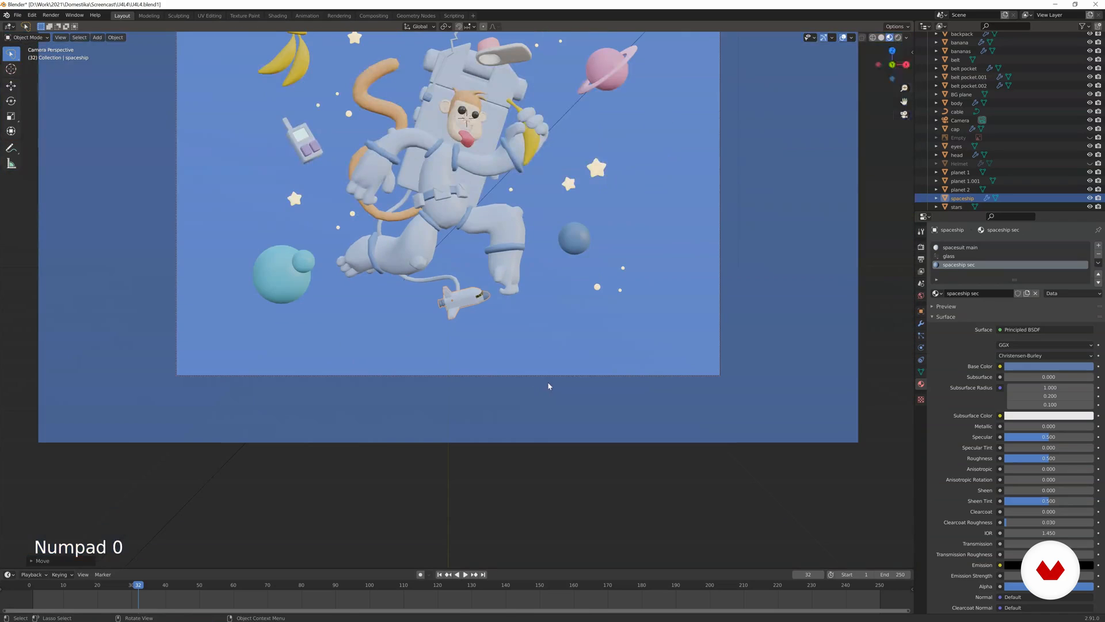
key("s")
key("g")
left_click(581, 375)
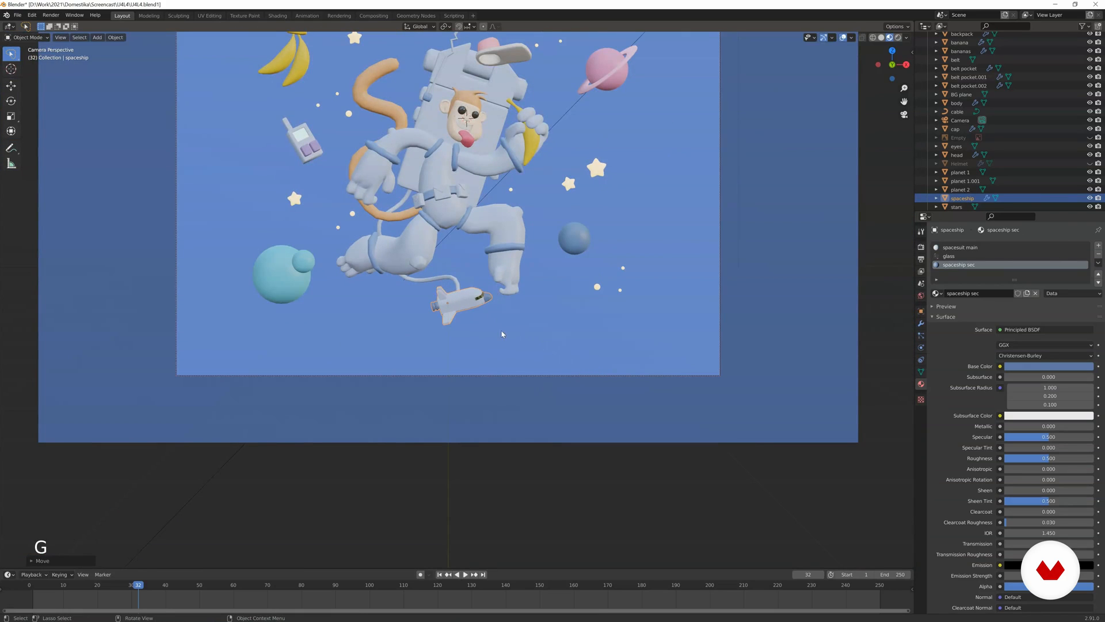
Rotate the spaceship so its nose points more steeply upward and move it to fit the cable's end.
scroll(492, 330, "down", 2)
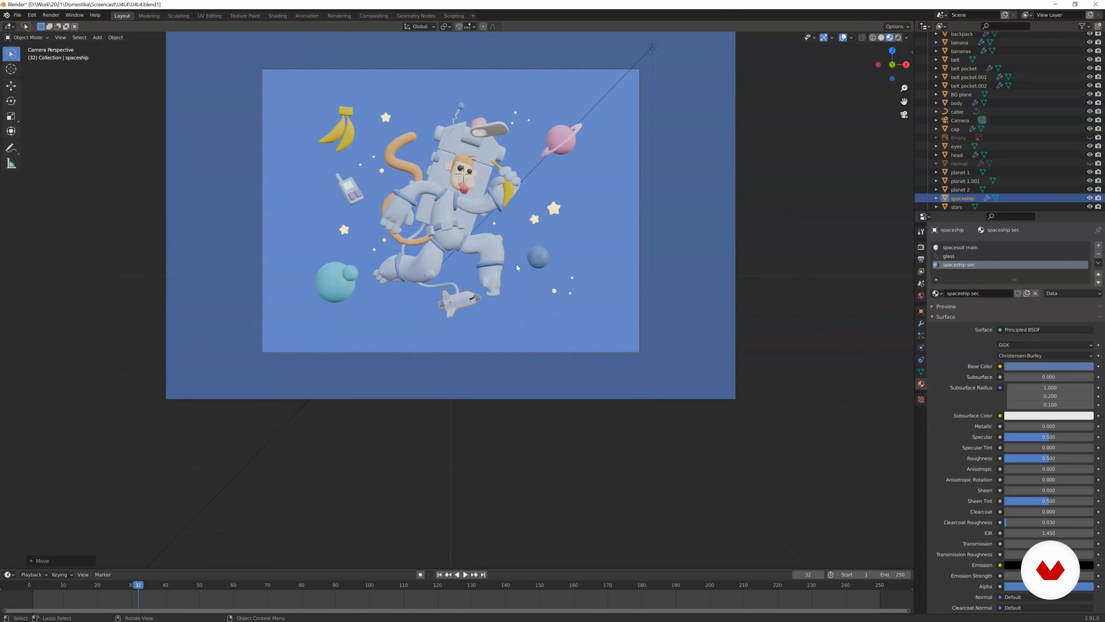
key("r")
left_click(491, 253)
key("g")
left_click(491, 259)
scroll(475, 278, "up", 2)
scroll(474, 290, "down", 3)
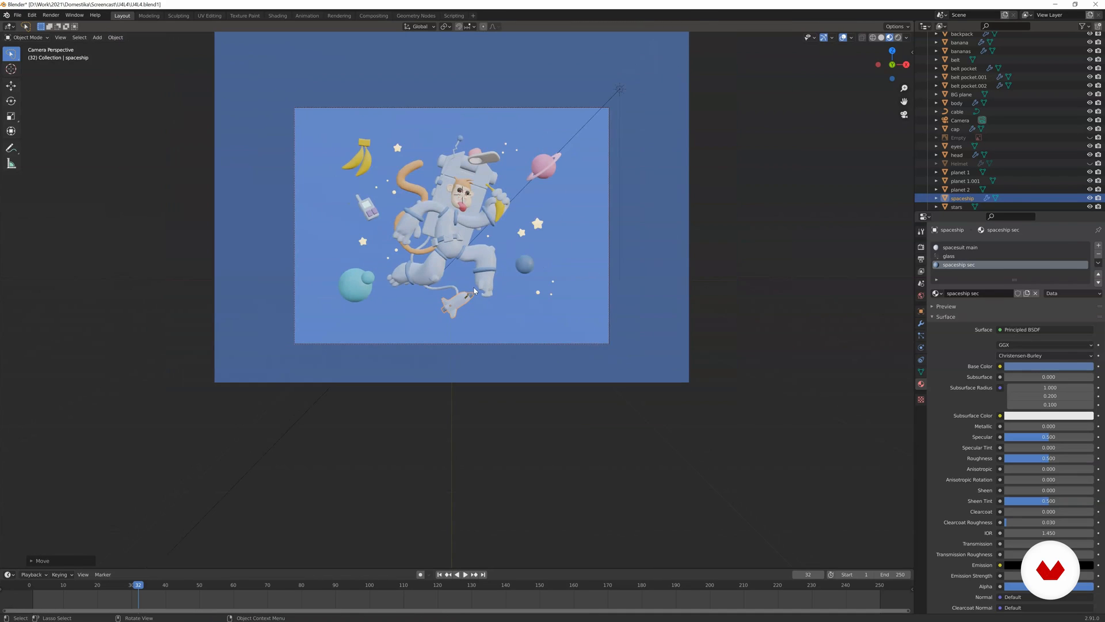
Render the current frame to check the whole composition, then close the render window.
key("F12")
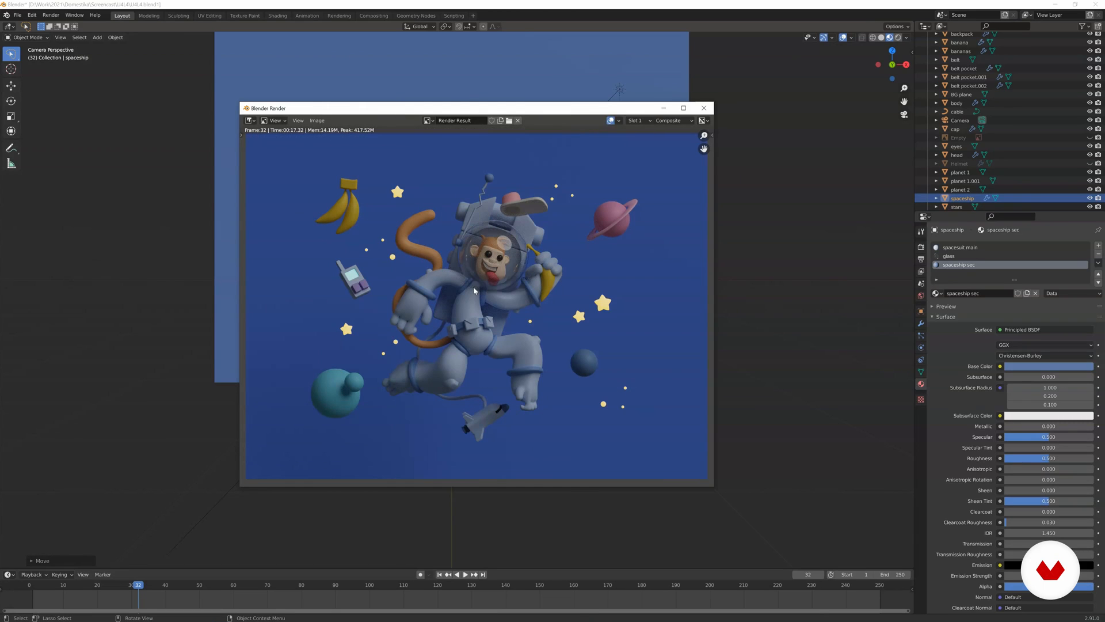
left_click(704, 108)
Scale up the monkey's left eye within the eyes mesh to match the other eye more closely.
scroll(610, 144, "up", 3)
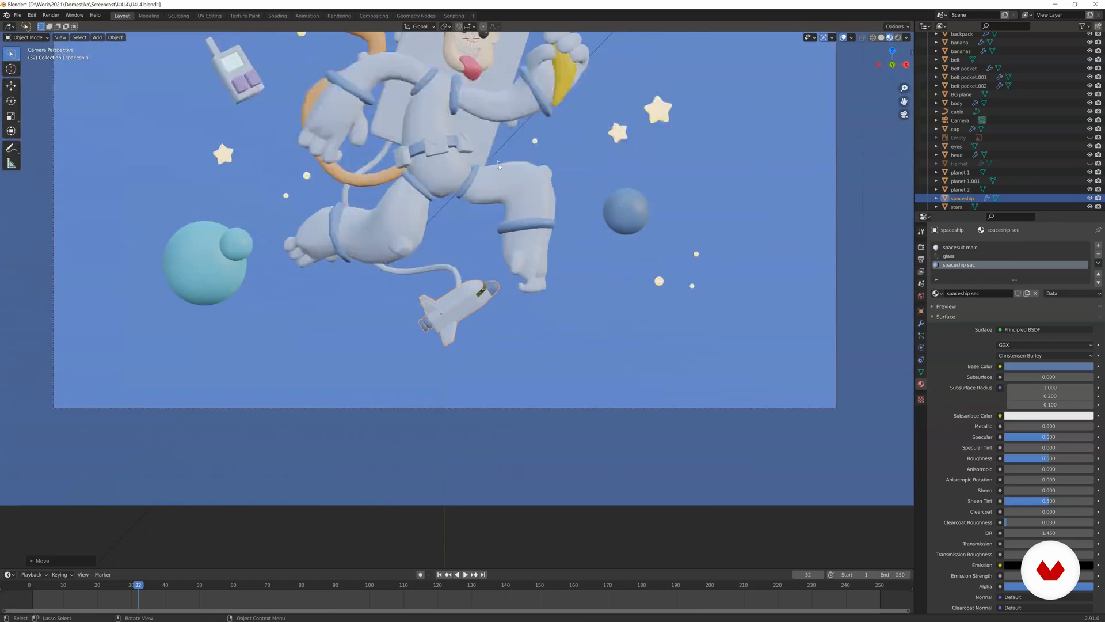
middle_click_drag(541, 75, 564, 312, "shift")
scroll(554, 279, "up", 5)
scroll(554, 279, "up", 3)
middle_click_drag(619, 243, 524, 360, "shift")
left_click(536, 282)
key("Tab")
scroll(536, 281, "up", 6)
scroll(523, 360, "up", 4)
left_click(655, 296)
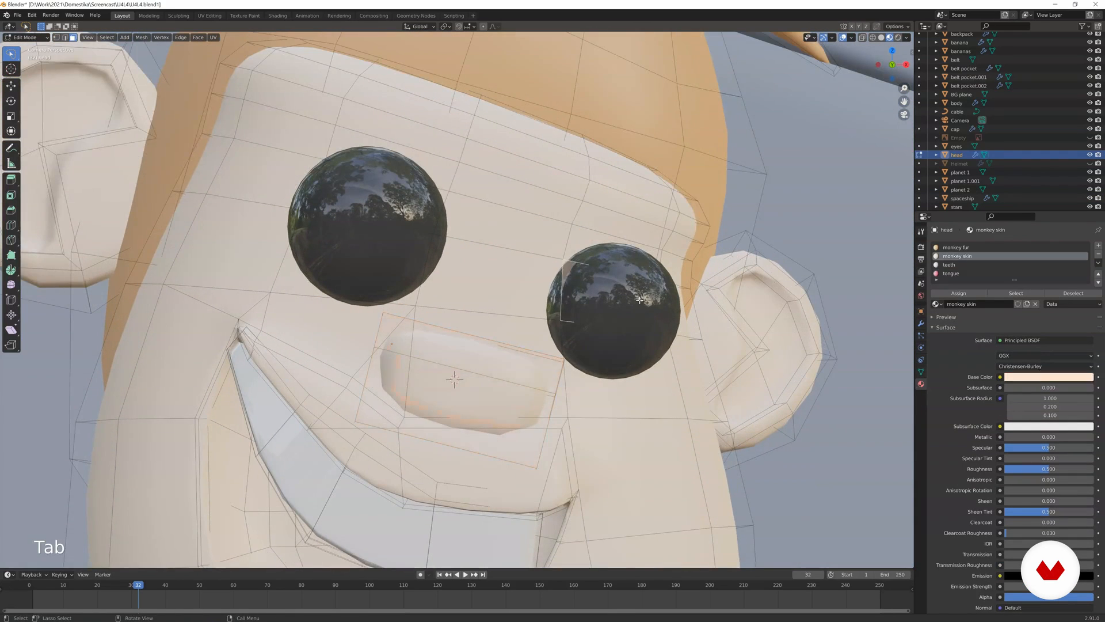
key("Tab")
left_click(655, 295)
key("Tab")
key("a")
key("l")
key("s")
left_click(695, 291)
In wireframe display, select the head faces at the outer corner of the monkey's left brow and move them slightly outward.
key("Tab")
Rotate the monkey's eyes about the Z axis.
scroll(599, 311, "down", 4)
key("r")
key("z")
left_click(596, 292)
left_click(596, 292)
key("Tab")
key("Tab")
key("Tab")
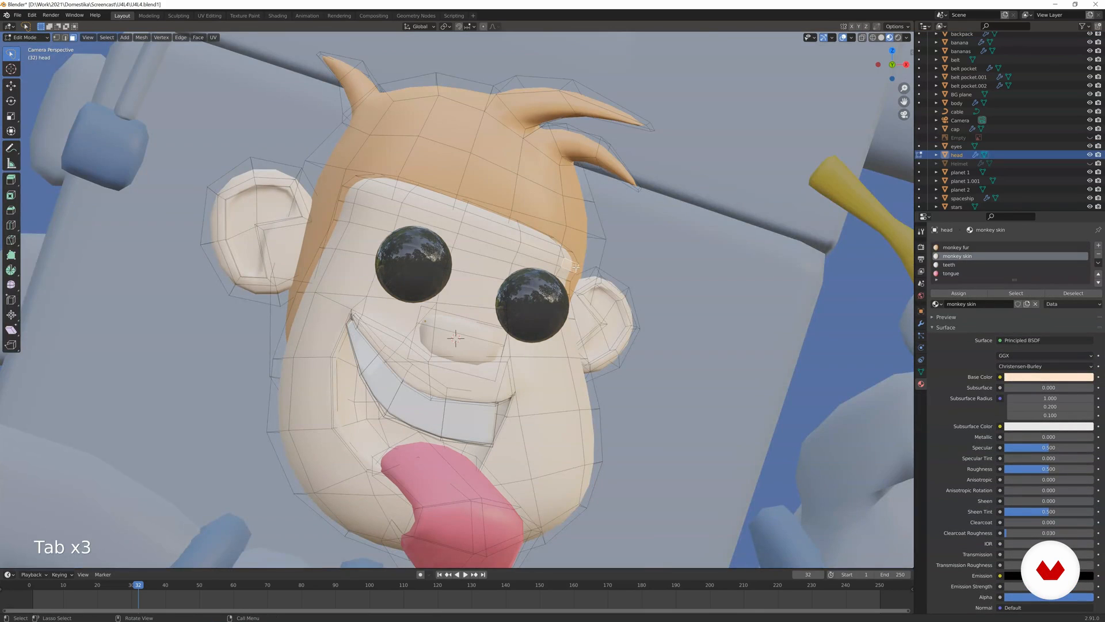
scroll(576, 267, "up", 2)
key("z")
left_click(628, 257, "shift")
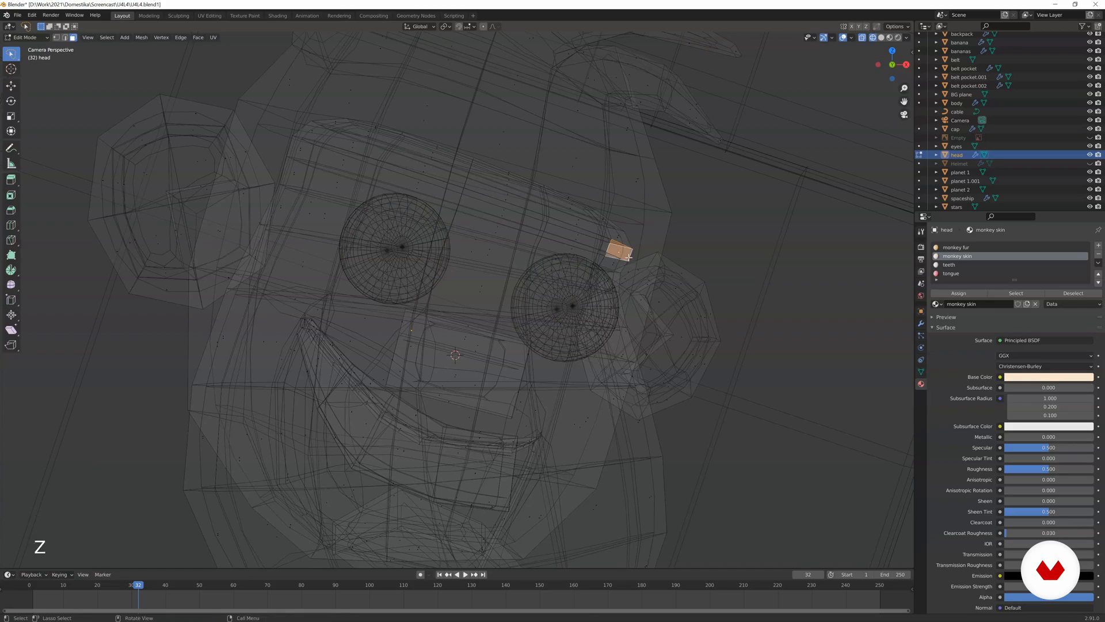
key("g")
key("ctrl+z")
key("c")
left_click(623, 235)
right_click(623, 234)
key("g")
left_click(631, 235)
Add the adjoining upper brow faces to the selection, shift them outward and return to Material Preview in Object Mode.
key("c")
left_click(606, 220)
right_click(607, 220)
key("g")
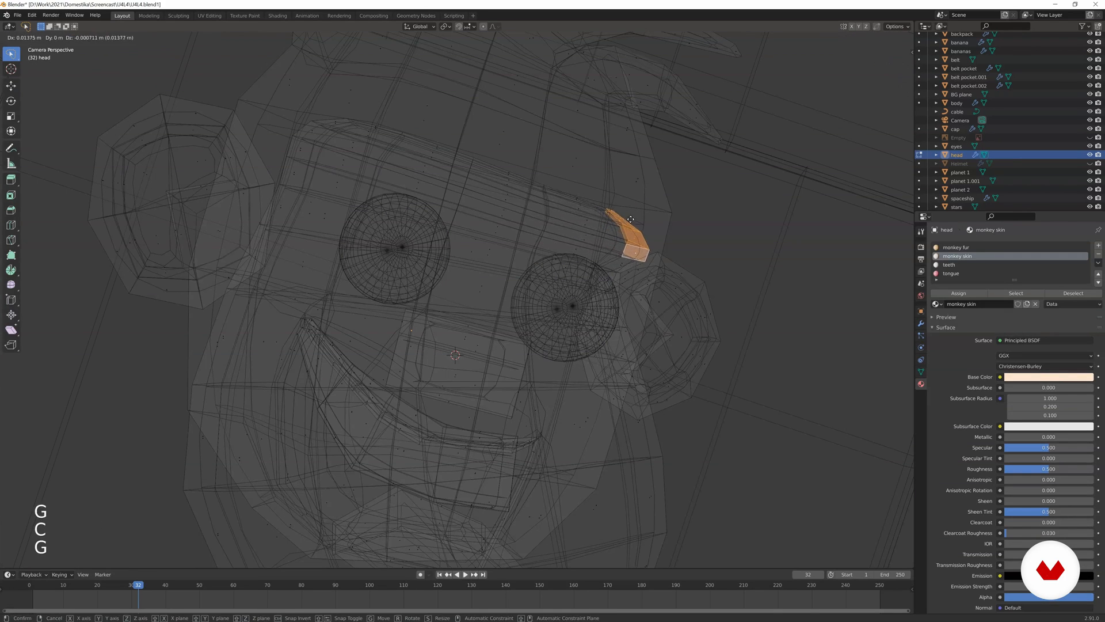
left_click(636, 221)
key("Tab")
key("z")
left_click(594, 272)
scroll(582, 314, "down", 3)
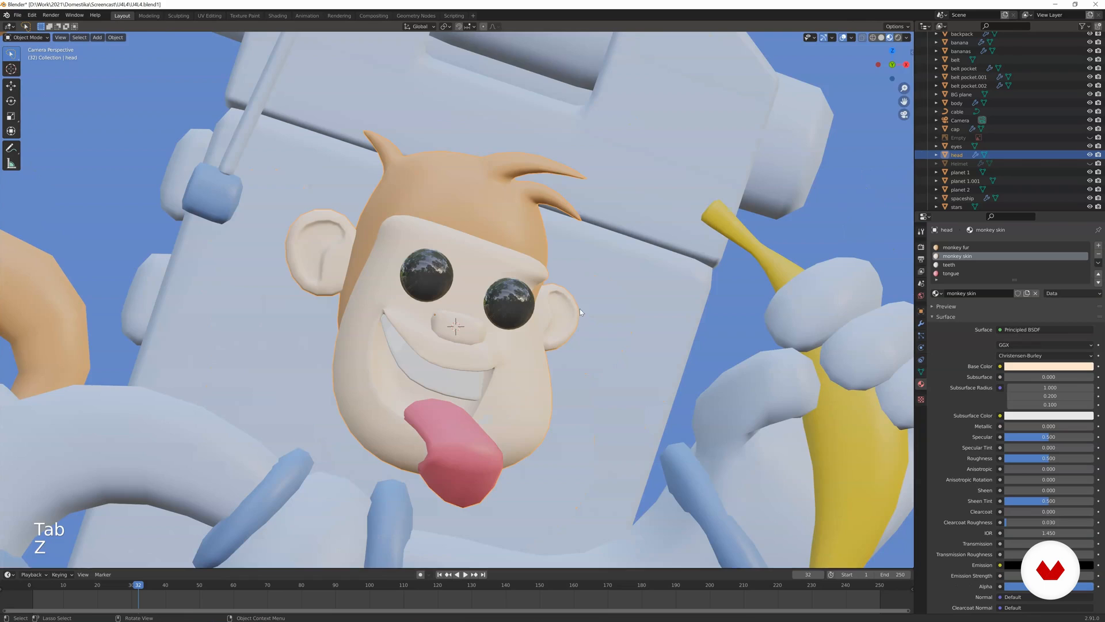
scroll(579, 311, "up", 3)
Select the outer face of the monkey's right brow in wireframe and move it about 0.015 m along X towards the eye.
key("Tab")
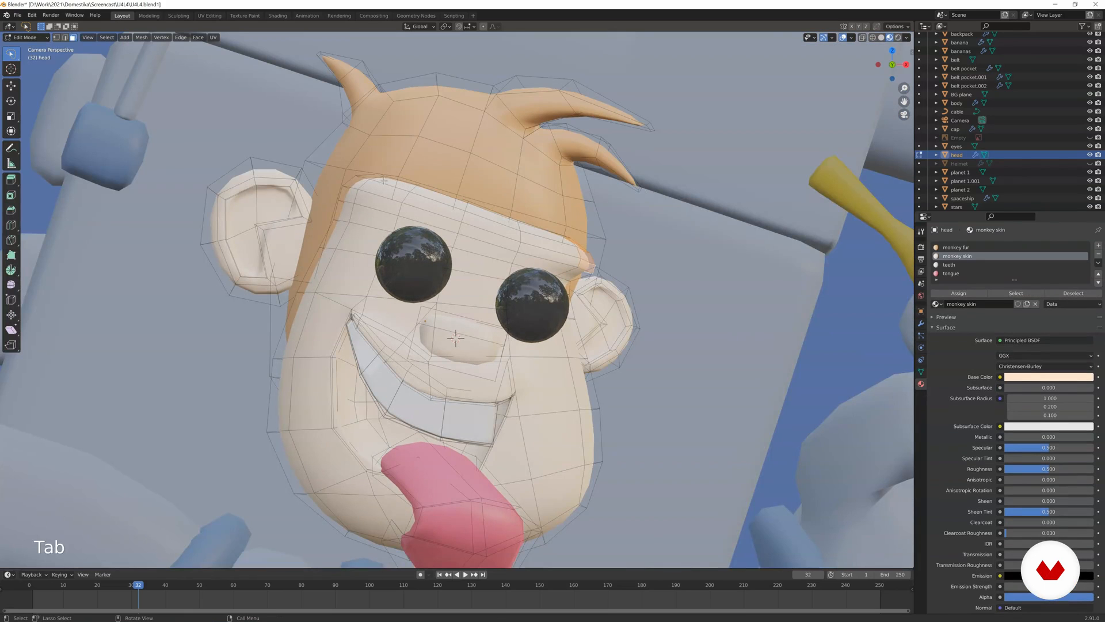
scroll(385, 180, "up", 2)
key("z")
left_click(247, 190)
key("a")
left_click(276, 138)
key("c")
left_click_drag(273, 187, 273, 203)
right_click(272, 203)
key("g")
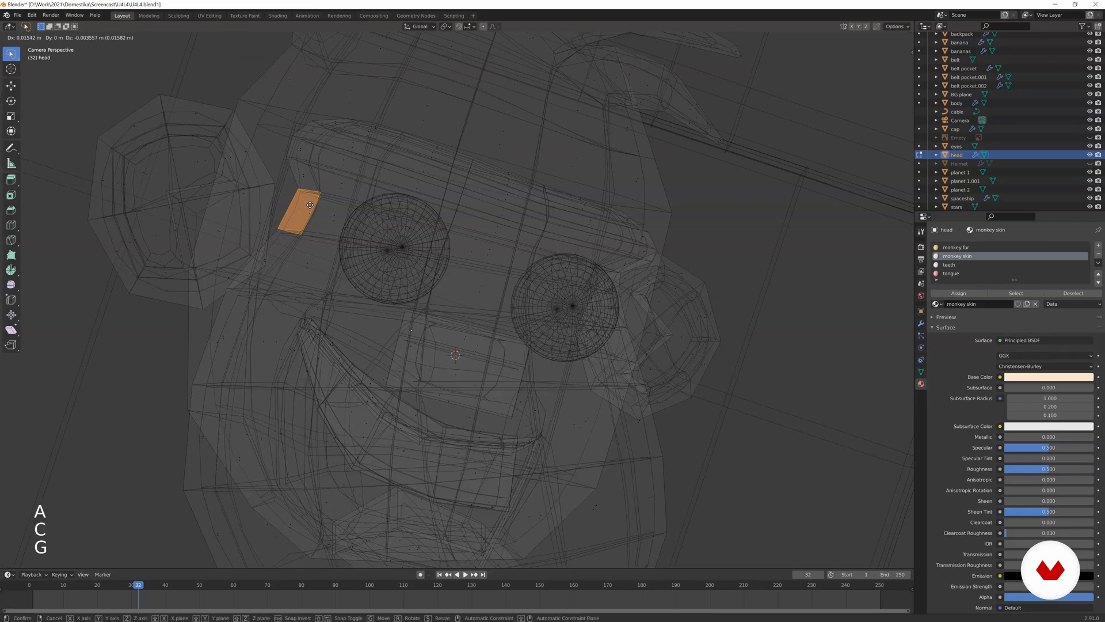
left_click(310, 205)
key("Tab")
key("z")
left_click(304, 260)
Review the full composition and inspect the base colours of the head's tongue and monkey skin materials.
scroll(381, 239, "down", 2)
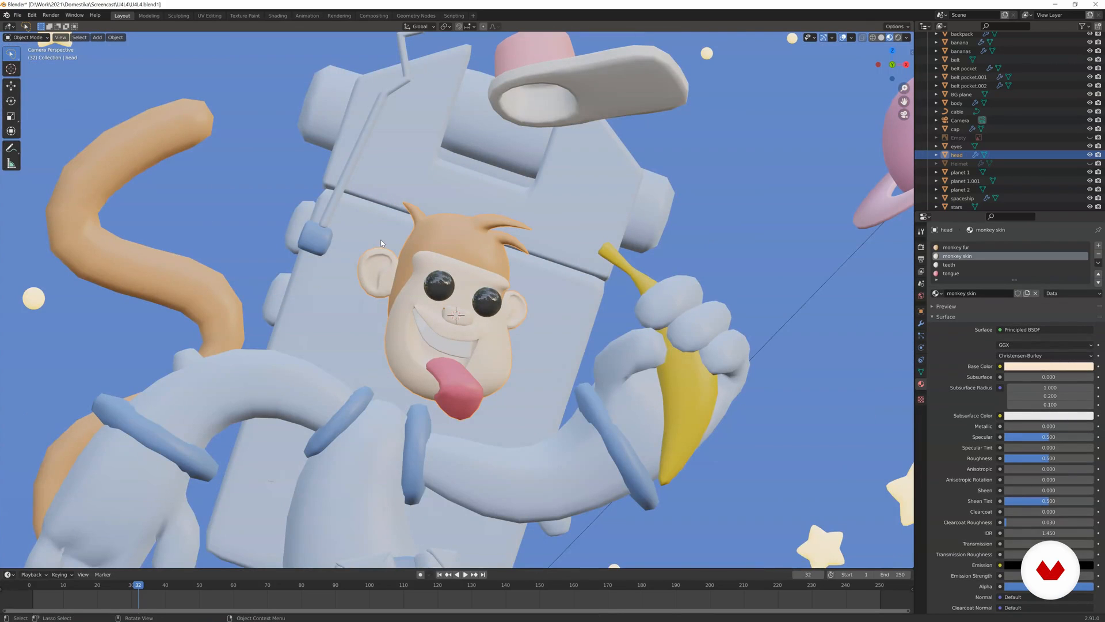
scroll(391, 235, "down", 2)
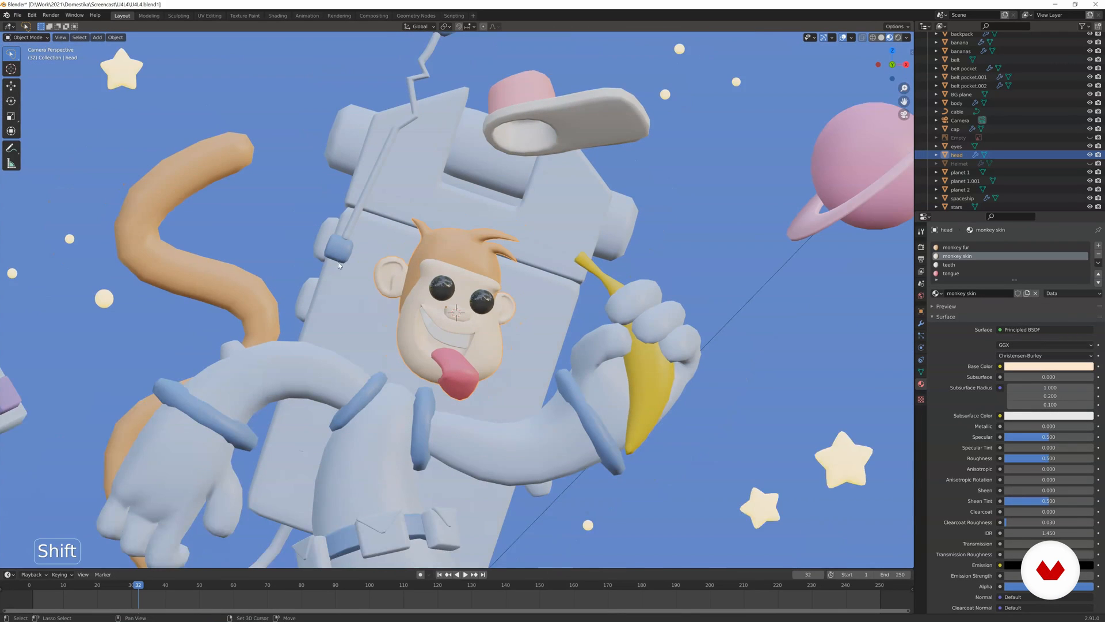
middle_click_drag(349, 255, 382, 233, "shift")
key("Home")
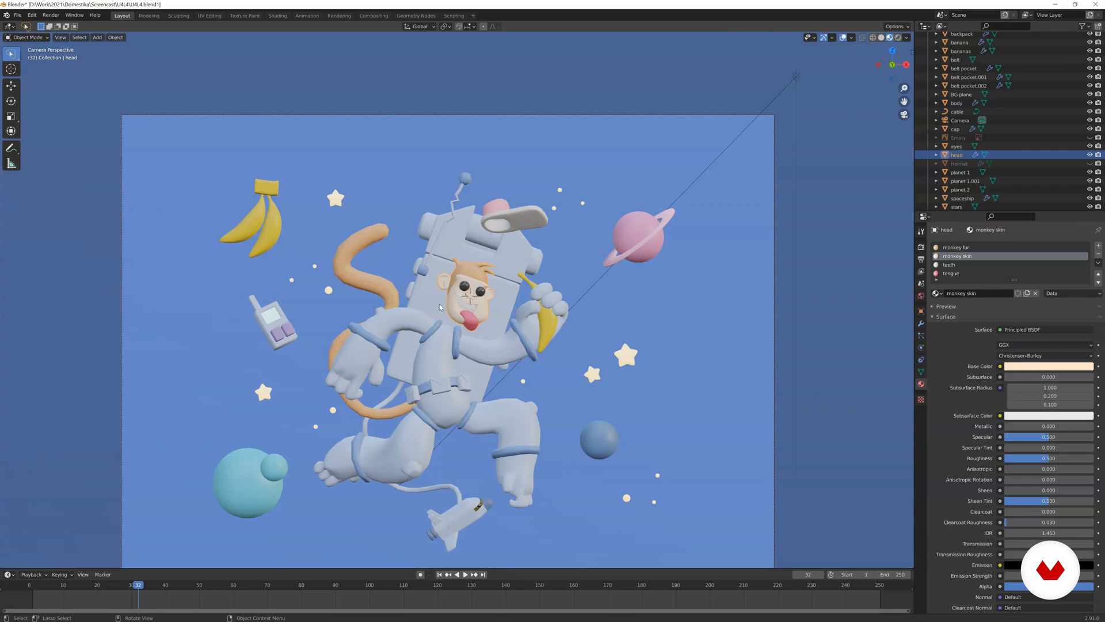
left_click(475, 325)
left_click(469, 323)
left_click(951, 274)
left_click(1048, 366)
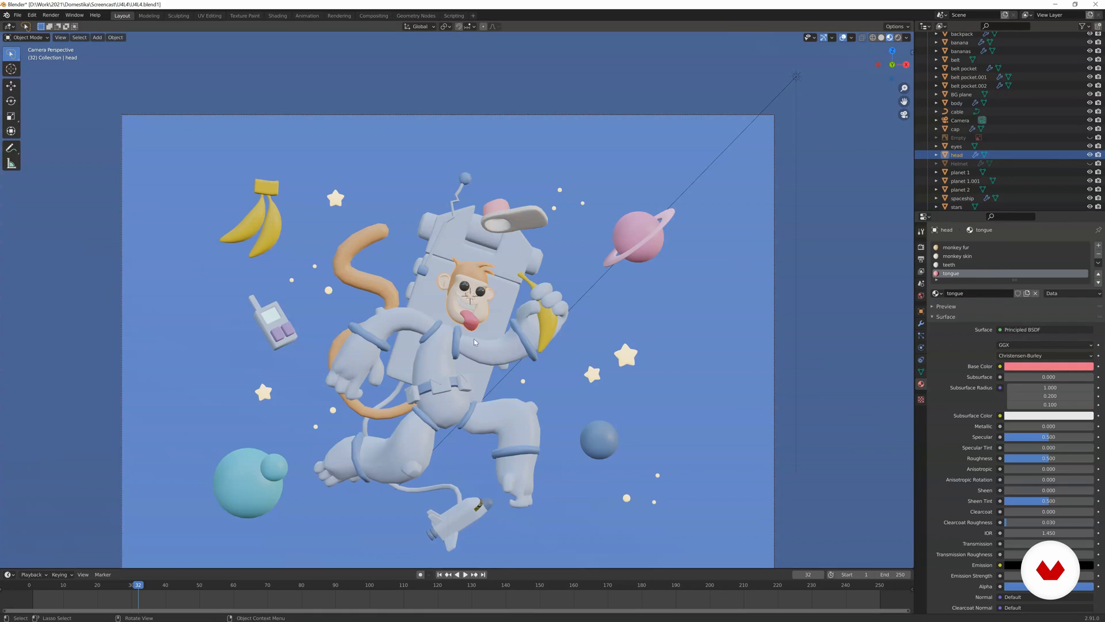
left_click(957, 256)
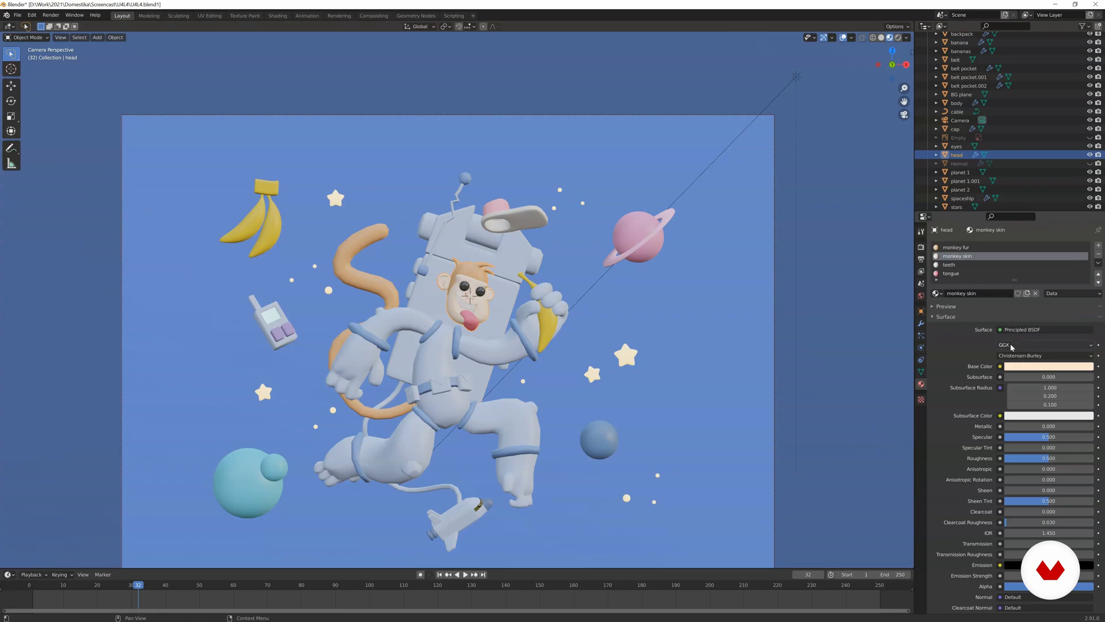
left_click(1027, 366)
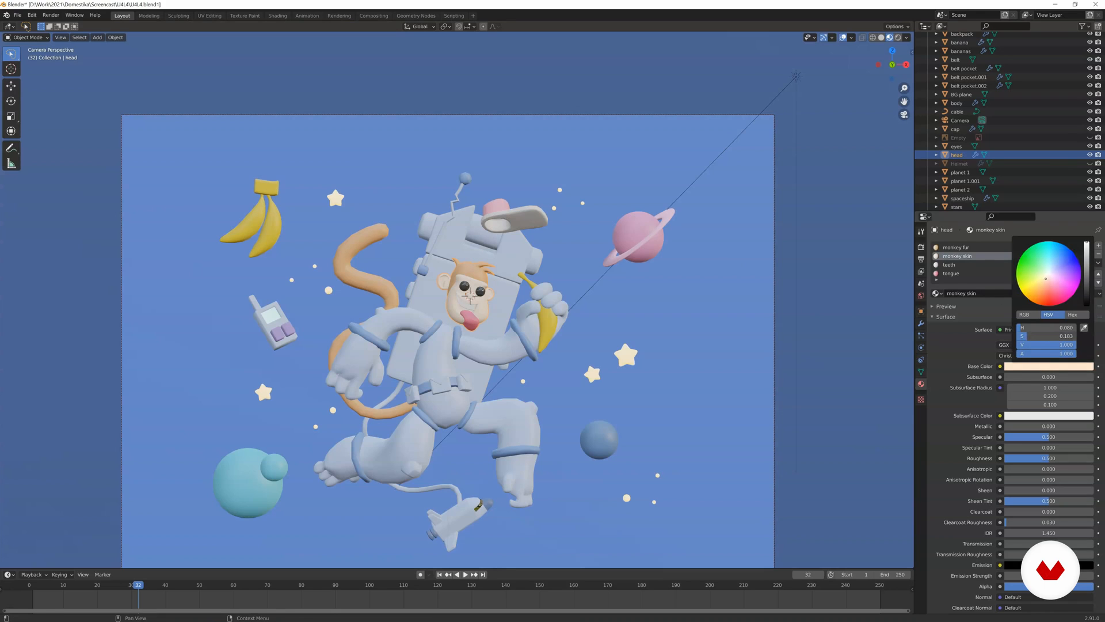
Add a plane mesh to the scene at the monkey's head.
scroll(444, 216, "up", 3)
key("shift+a")
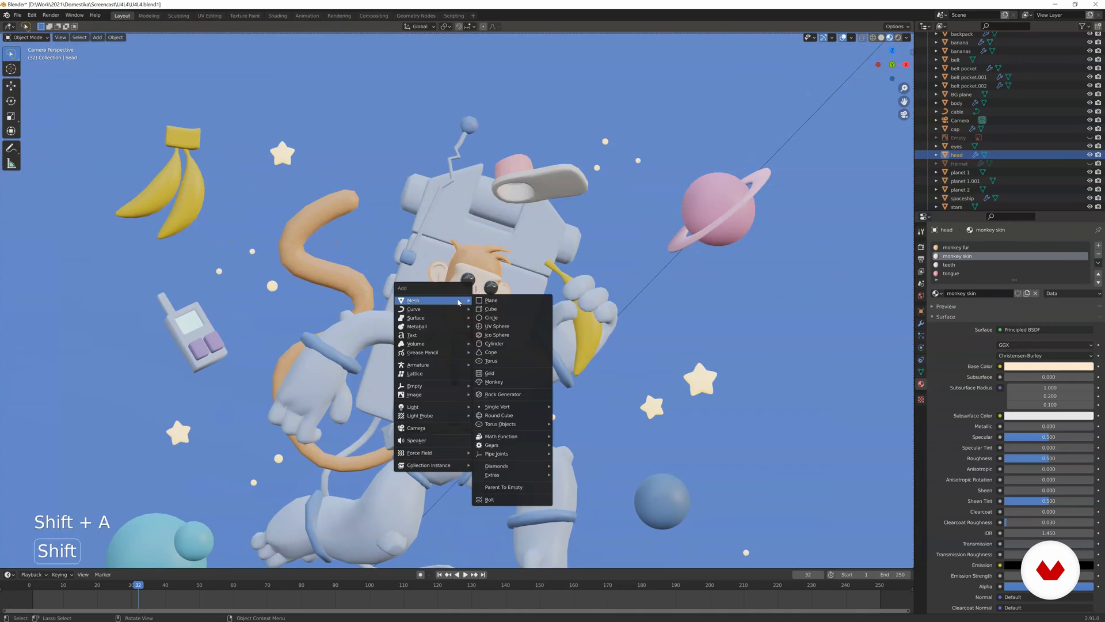
left_click(492, 300)
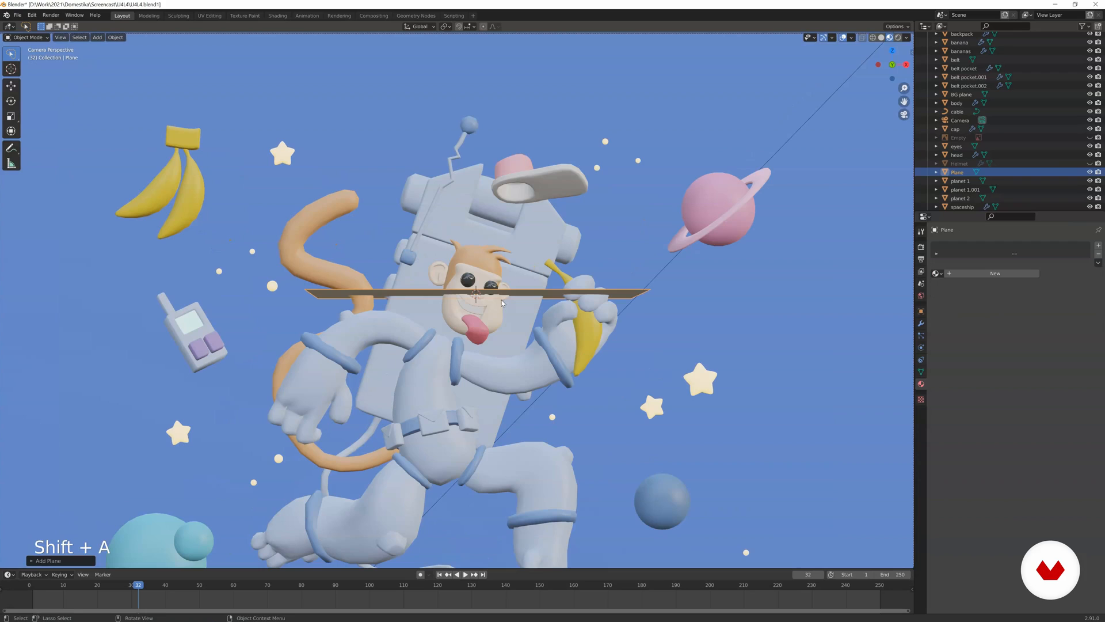
Rotate the plane 90° about X, scale it to roughly half size and move it to the upper left of the monkey's head.
type("rx")
type("90")
key("Return")
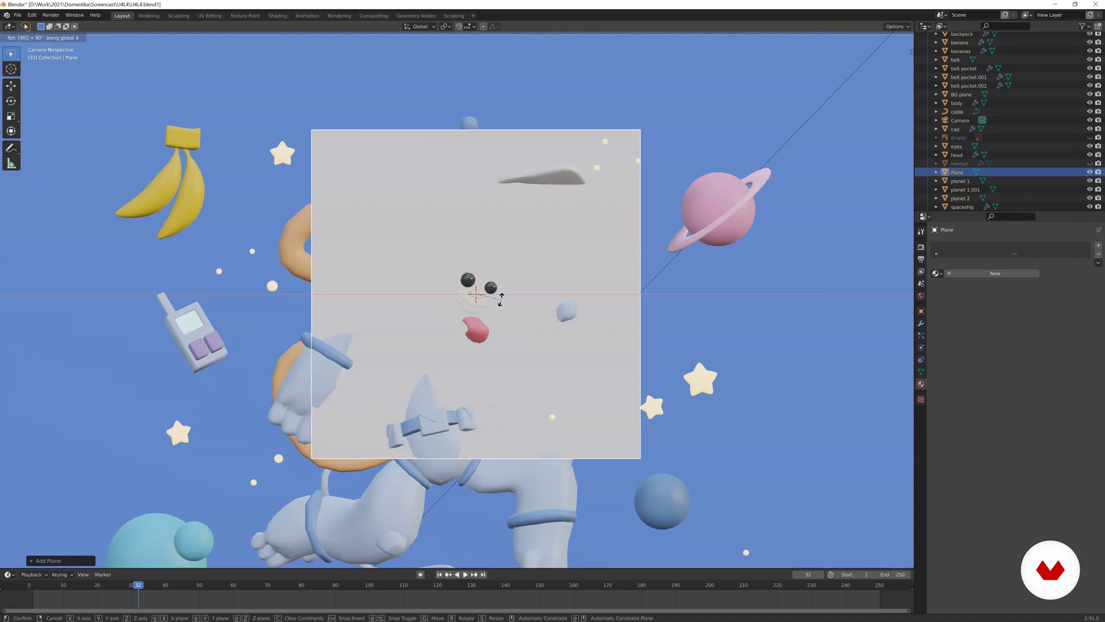
key("g")
key("Return")
key("s")
left_click(528, 348)
key("g")
left_click(501, 217)
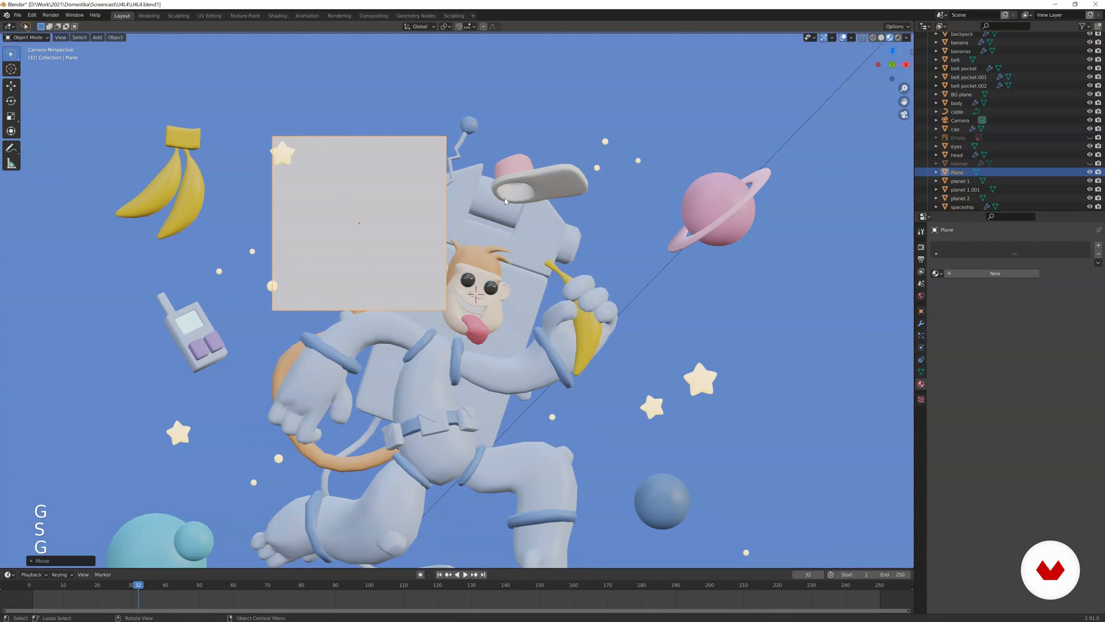
Tilt the plane clockwise about 30° and place it over the tail, beside the monkey's head.
key("r")
left_click(489, 281)
key("g")
left_click(506, 275)
key("r")
key("g")
left_click(517, 285)
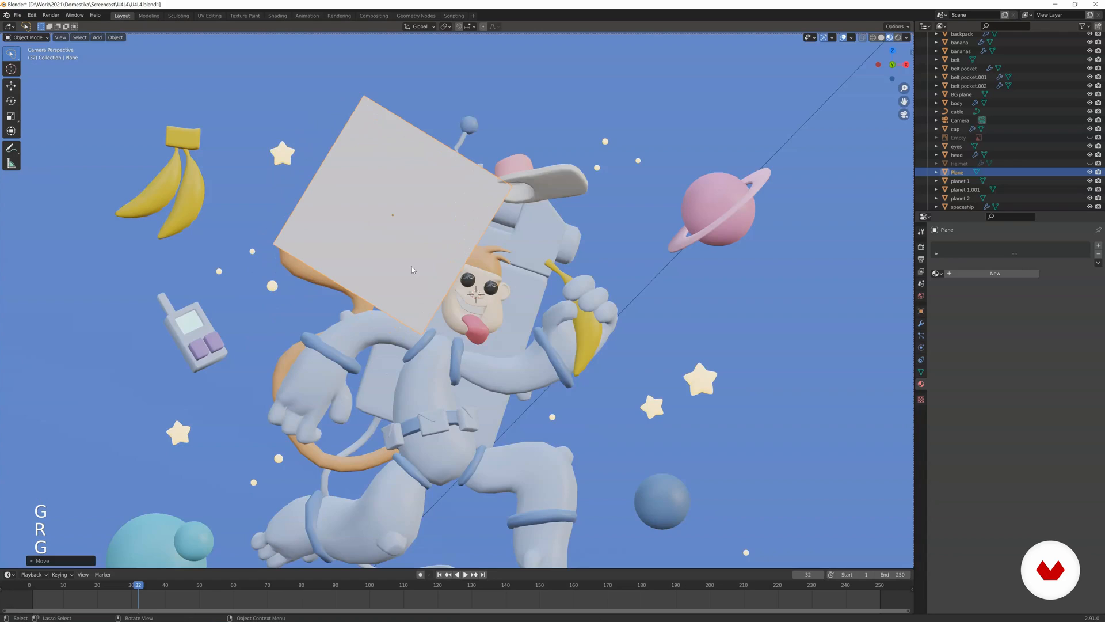
In Edit Mode, move, rotate and lengthen the plane's lower edge so the shape widens towards the monkey's chin.
key("Tab")
key("2")
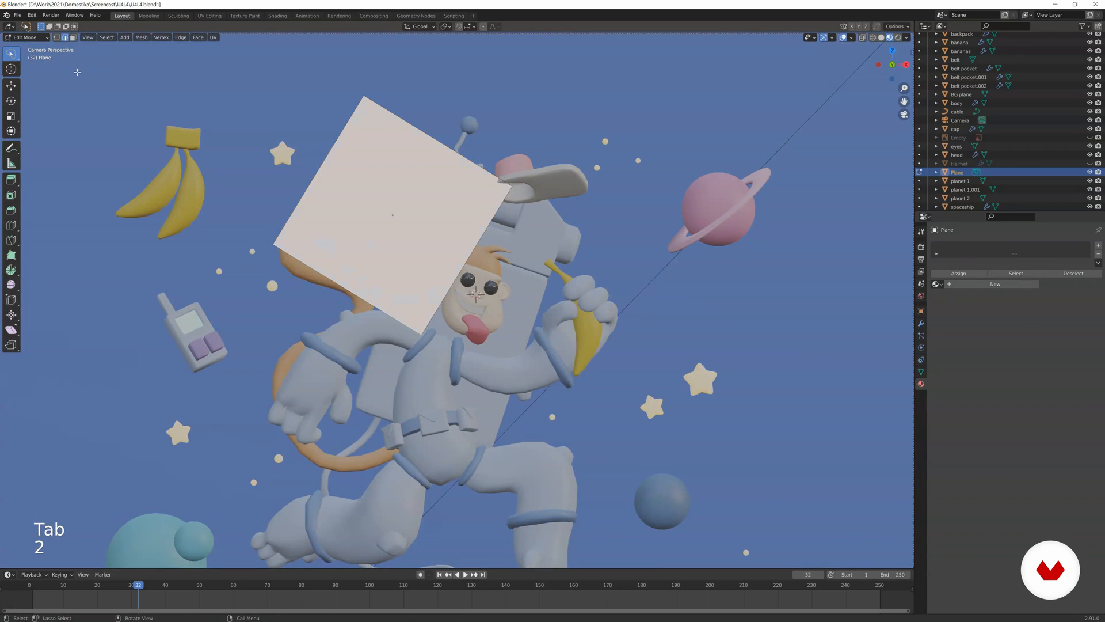
key("g")
key("r")
key("g")
key("s")
left_click(480, 211)
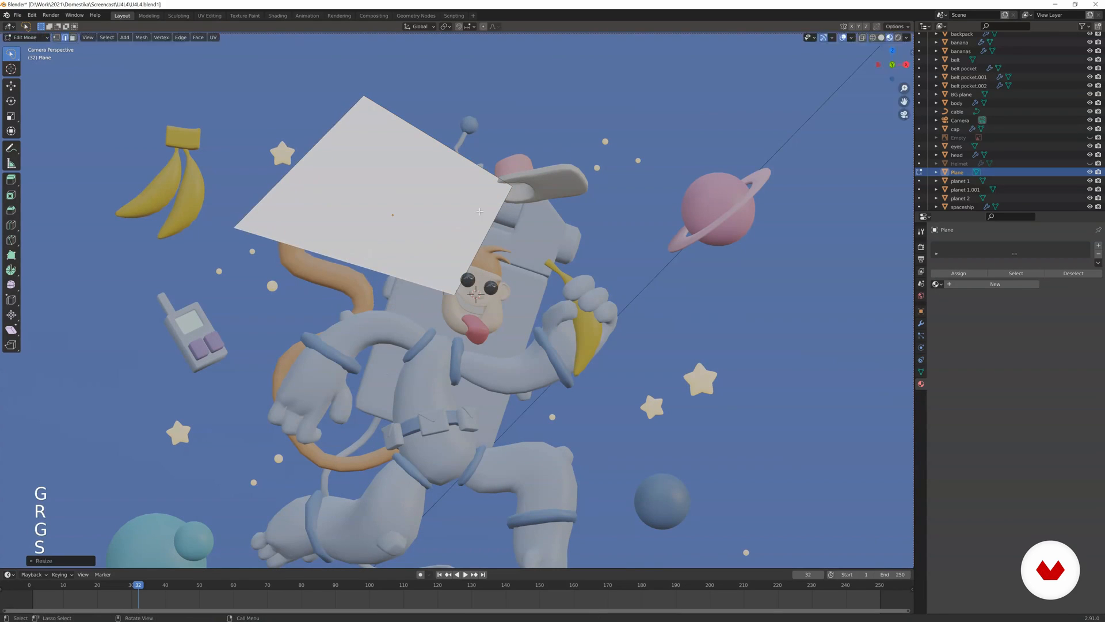
Extrude the plane's lower edge downward over the monkey's lowered arm and angle the new edge.
key("e")
key("g")
key("r")
key("g")
middle_click_drag(443, 318, 364, 188, "shift")
Extrude another section from the belt area down past the legs, rotating its end edge to follow a curve.
key("e")
left_click(453, 303)
key("g")
key("r")
key("g")
Extrude a final section across the front leg to the small blue planet, rotating and scaling its end edge.
key("e")
key("g")
left_click(563, 268)
key("r")
left_click(487, 270)
key("g")
left_click(545, 263)
key("s")
key("g")
left_click(553, 285)
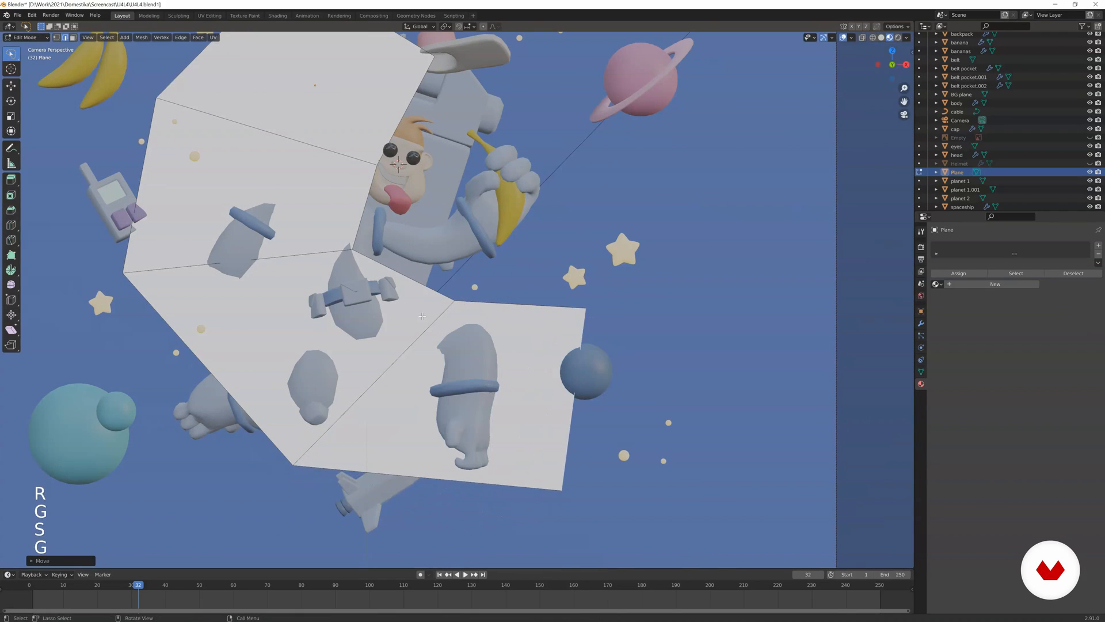
Rotate, scale and reposition the shape's dividing edge and end edge to even out the curve around the front leg.
key("r")
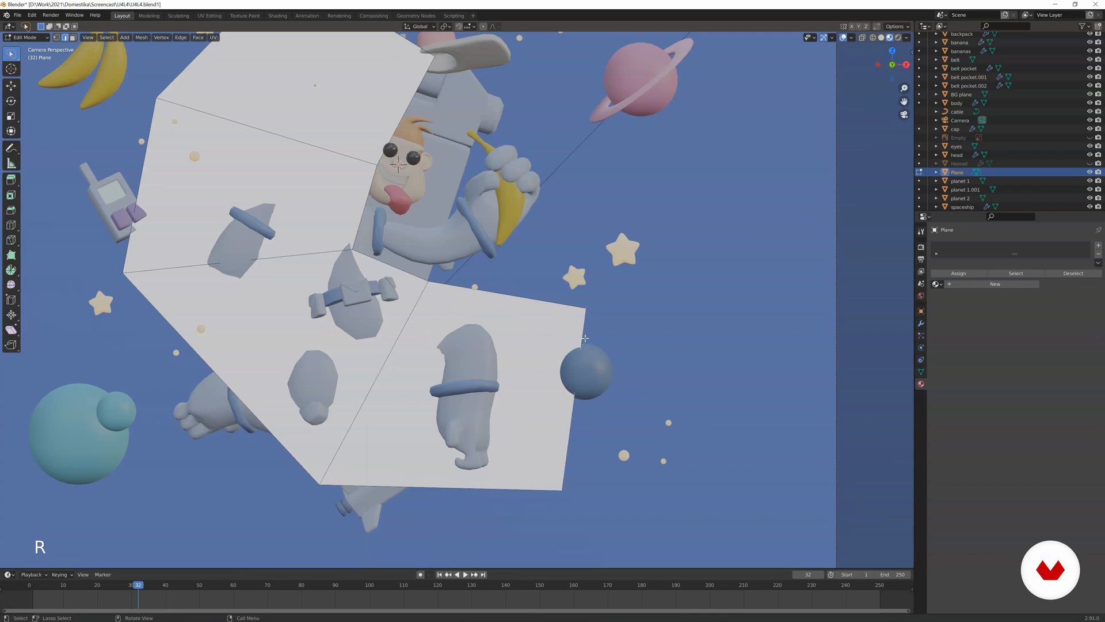
left_click(584, 341)
key("s")
left_click(583, 346)
key("g")
left_click(618, 320)
Return to Object Mode and add a Subdivision Surface modifier to the plane.
scroll(617, 320, "down", 3)
key("Tab")
scroll(617, 319, "down", 2)
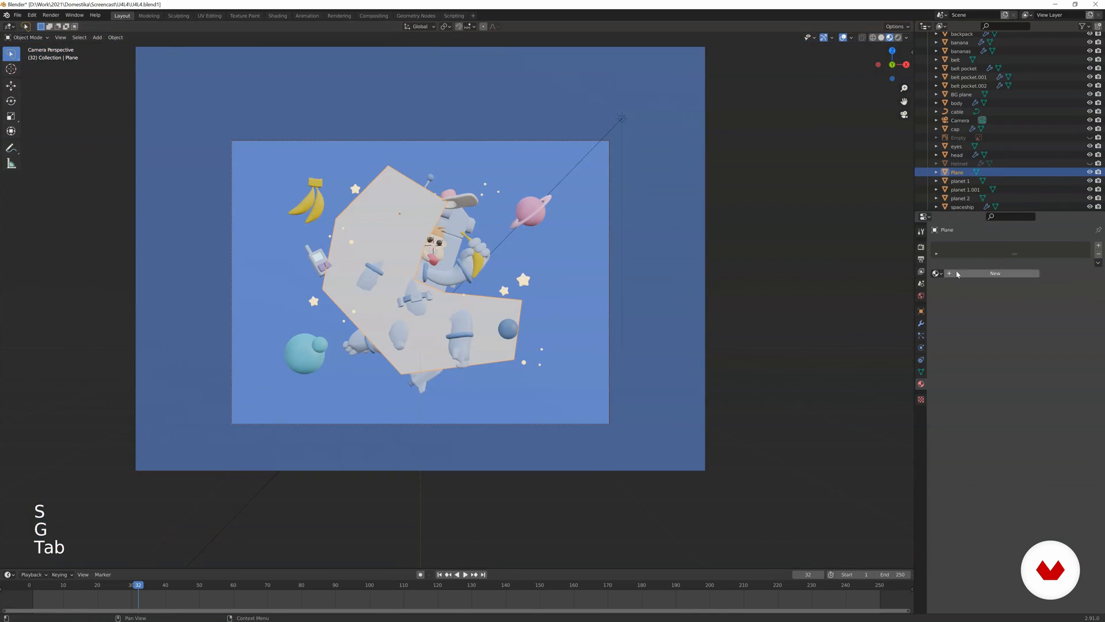
left_click(921, 323)
left_click(950, 245)
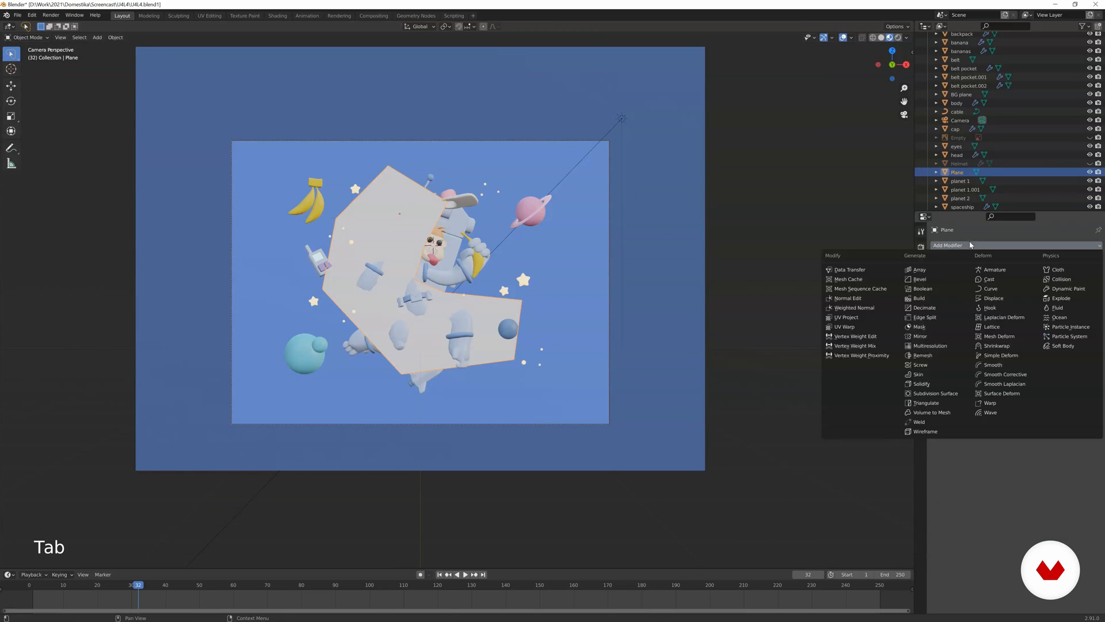
left_click(928, 394)
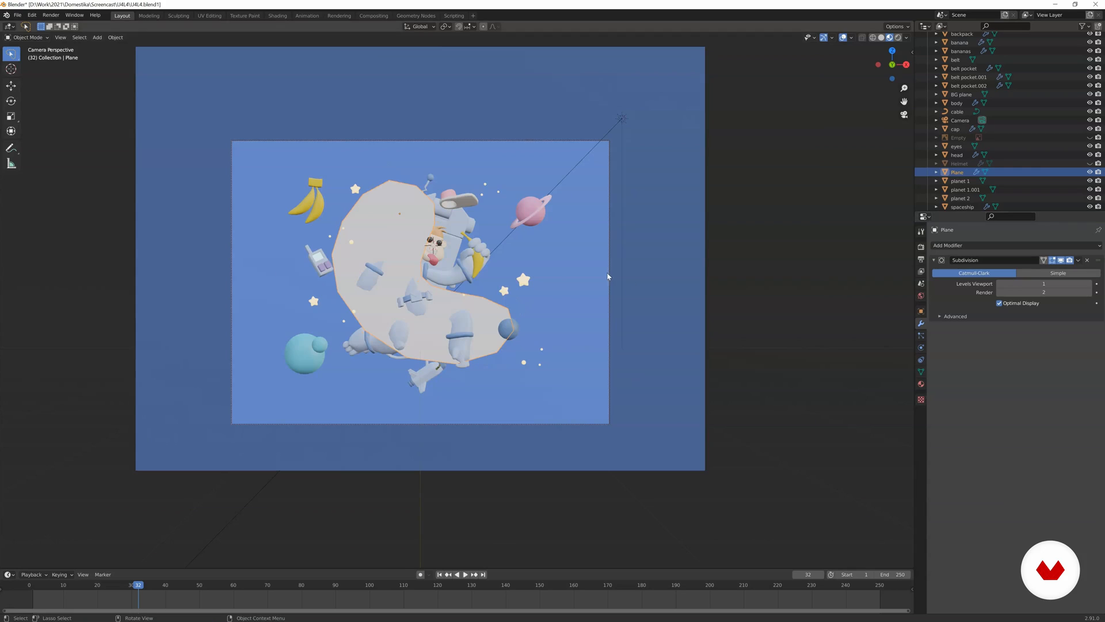
In Edit Mode, move and rotate the edges near the belt and front leg to refine the smoothed shape.
scroll(495, 283, "up", 2)
key("Tab")
key("g")
left_click(531, 279)
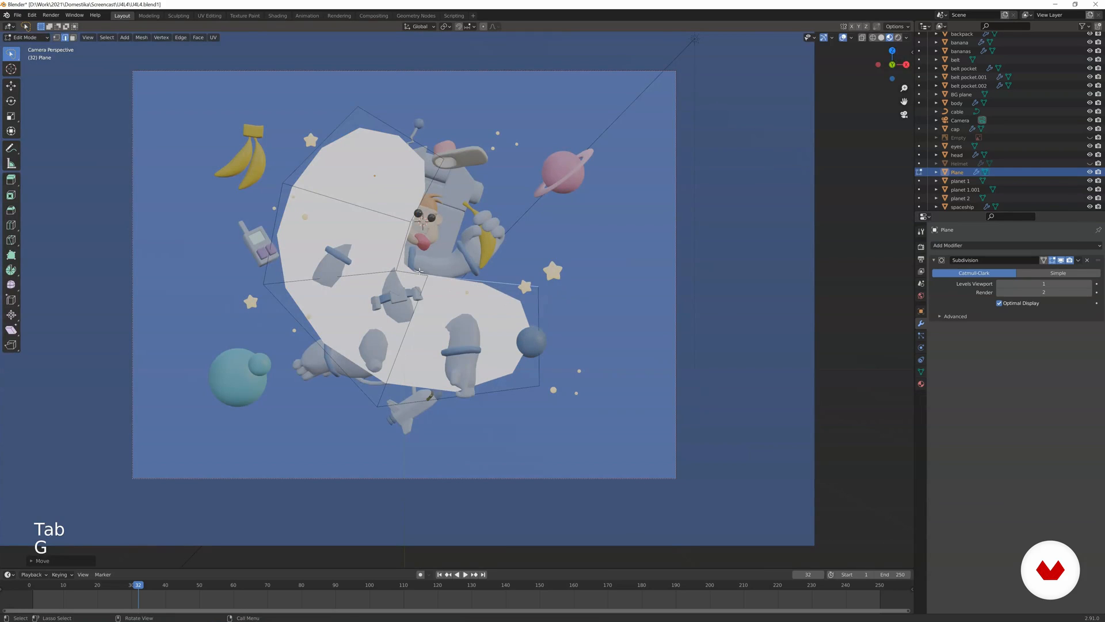
left_click(419, 271)
key("r")
left_click(445, 297)
key("g")
left_click(461, 286)
scroll(452, 260, "up", 3)
middle_click_drag(451, 255, 479, 326, "shift")
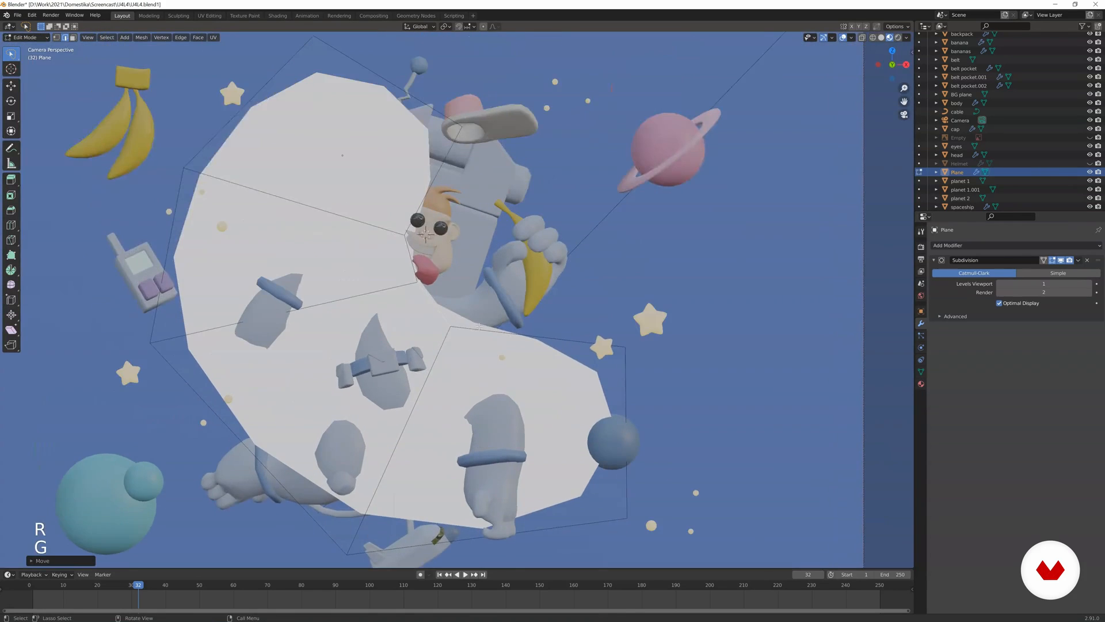
In Object Mode, move the plane back along Y behind the monkey and backpack, and return to the camera view.
scroll(479, 326, "down", 2)
key("Tab")
middle_click_drag(561, 314, 469, 317)
key("g")
middle_click(479, 316)
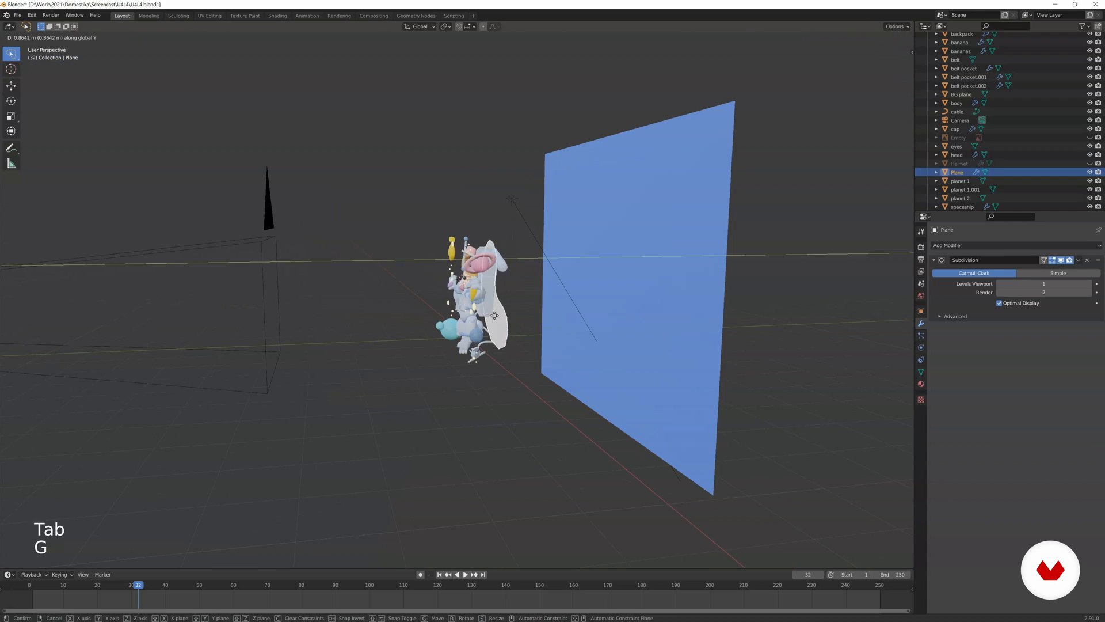
left_click(547, 302)
key("KP_0")
Show the scene in Rendered shading and set the plane's subdivision levels to 2 for viewport and 3 for render.
key("z")
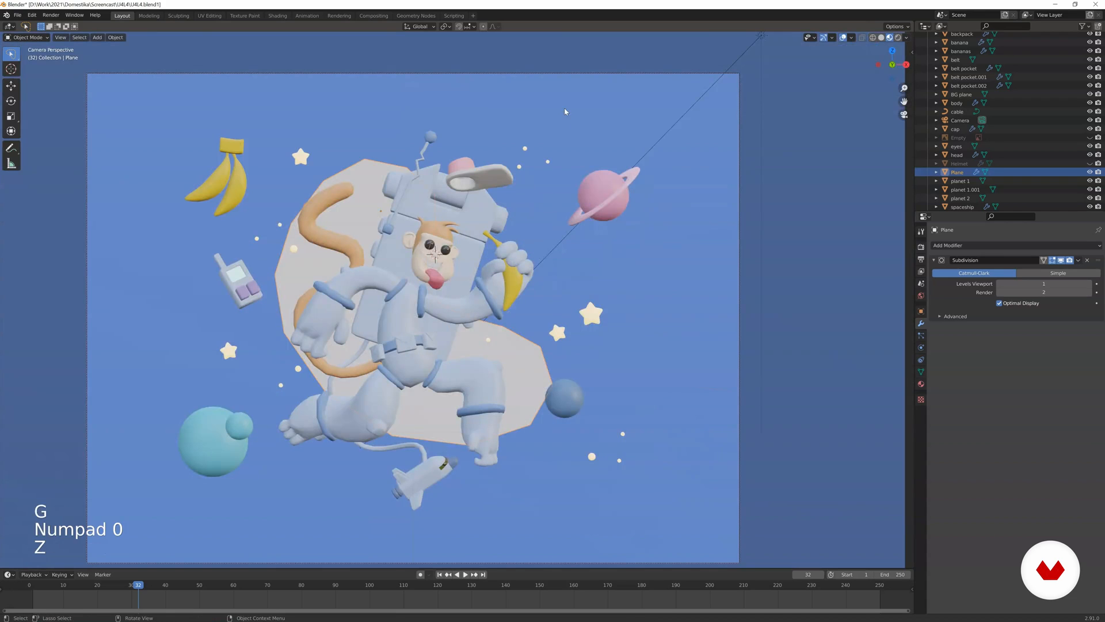
key("z")
scroll(555, 143, "down", 2)
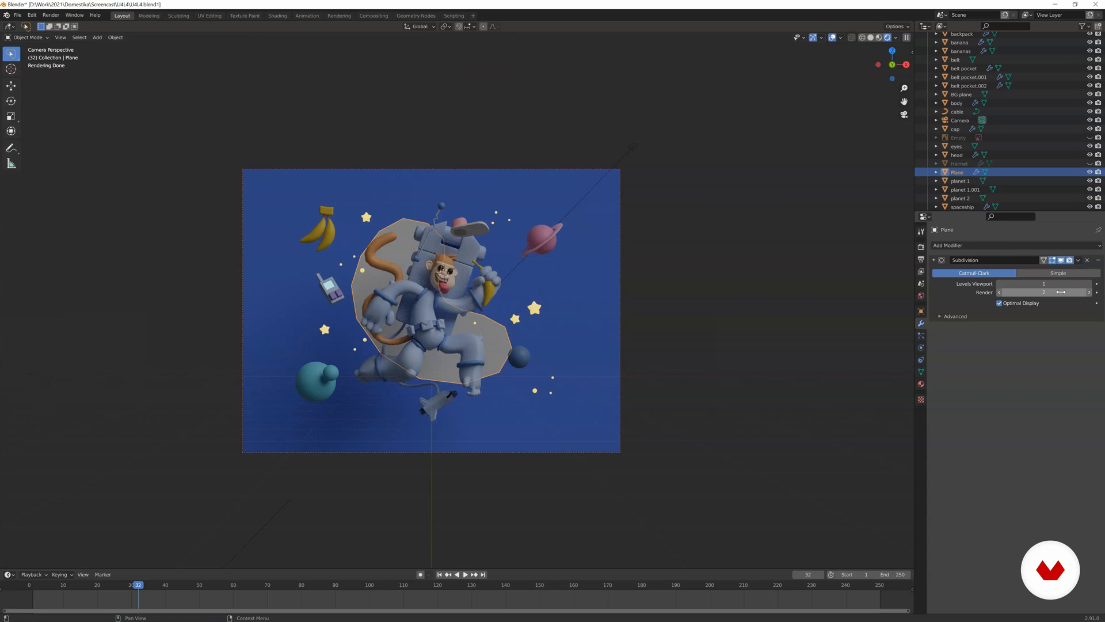
left_click(1088, 291)
left_click(1090, 285)
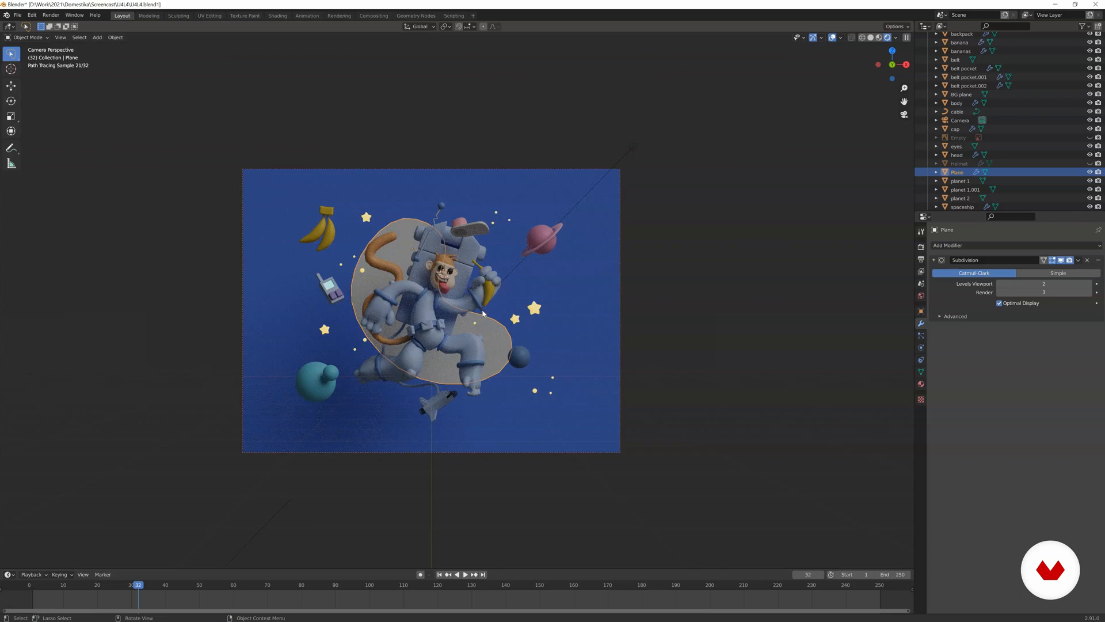
Switch the viewport shading from Rendered back to Material Preview.
scroll(478, 304, "up", 2)
key("z")
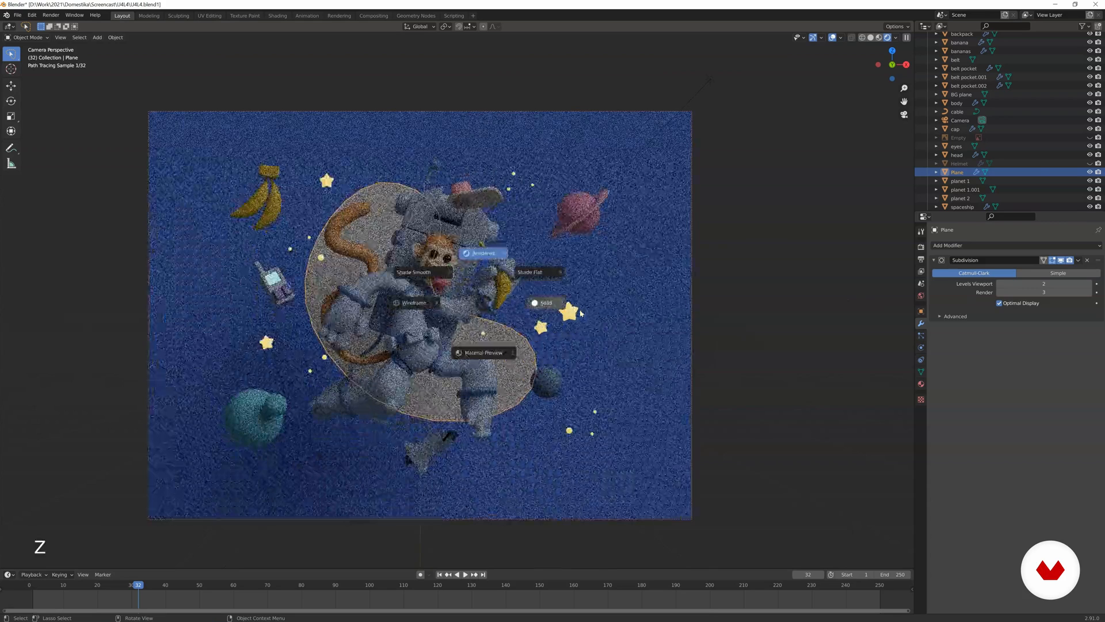
left_click(544, 304)
scroll(554, 312, "up", 3)
key("z")
left_click(550, 386)
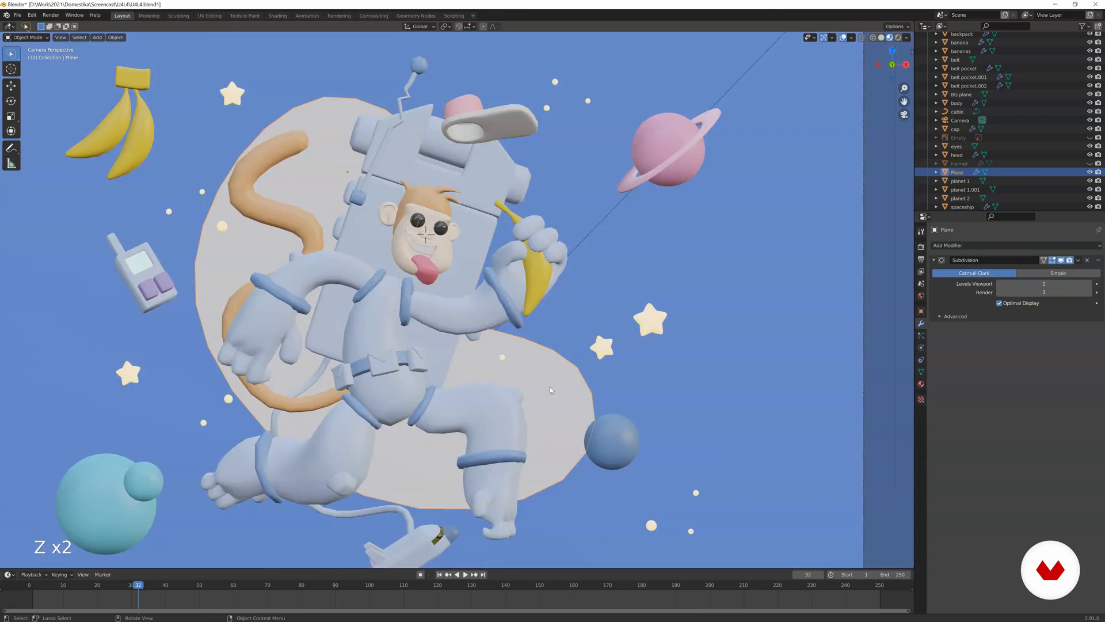
Duplicate an edge of the plane in Edit Mode, then rotate, scale and extrude it into a rounded lobe behind the raised banana hand.
key("Tab")
key("shift+d")
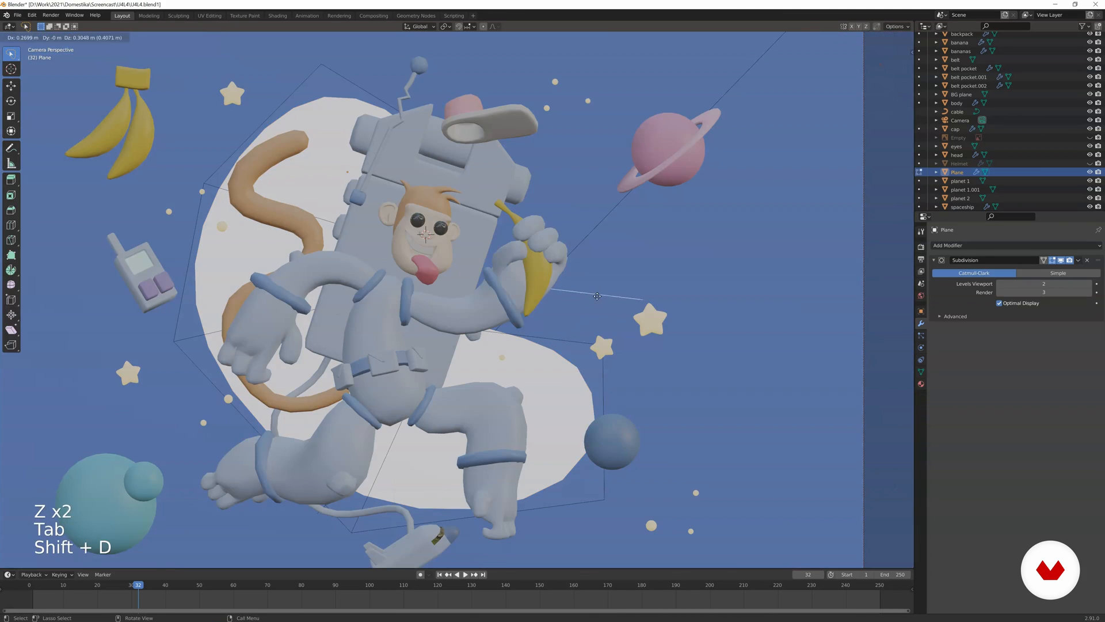
key("r")
key("s")
key("e")
left_click(610, 201)
key("s")
key("g")
left_click(552, 173)
key("Tab")
scroll(521, 166, "down", 2)
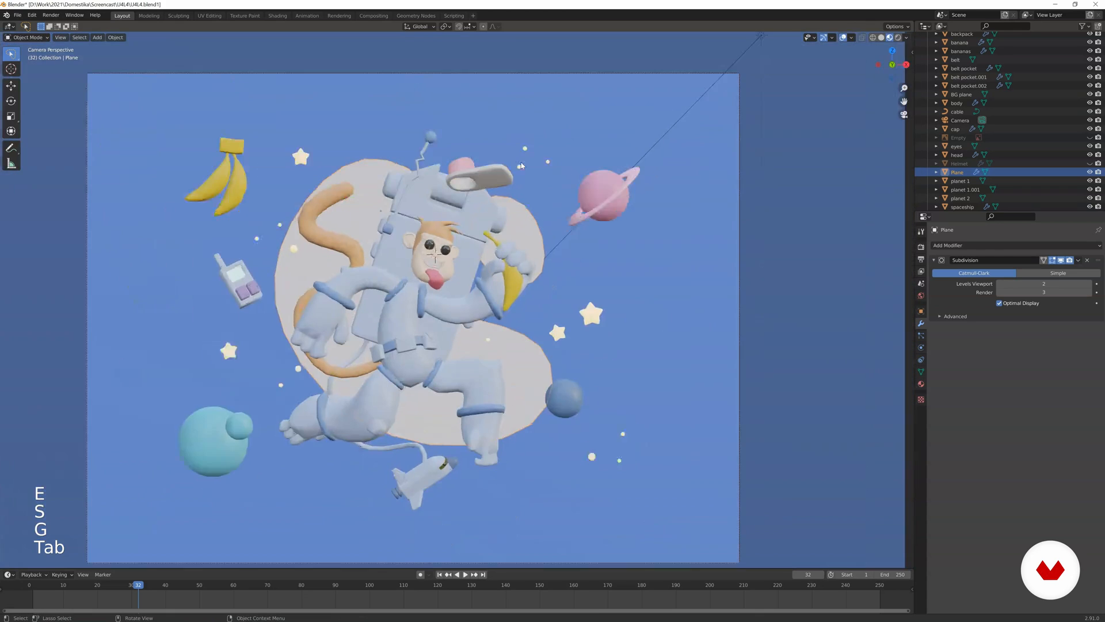
scroll(626, 299, "down", 1)
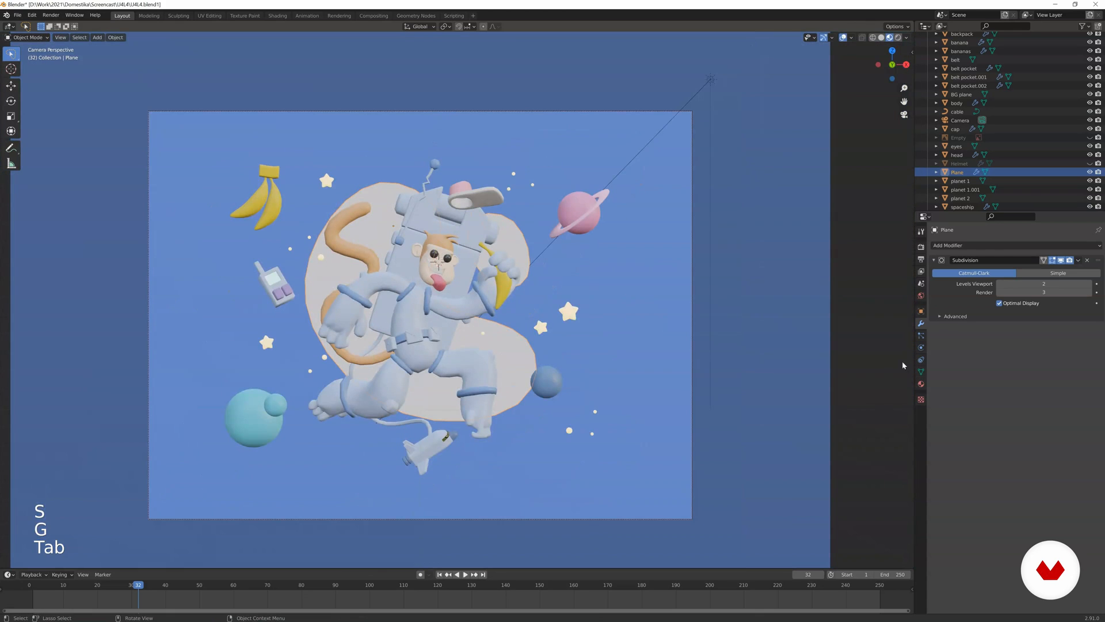
Move the BG plane farther back from the characters and show the camera view in Rendered shading.
middle_click_drag(694, 304, 587, 311)
left_click(587, 311)
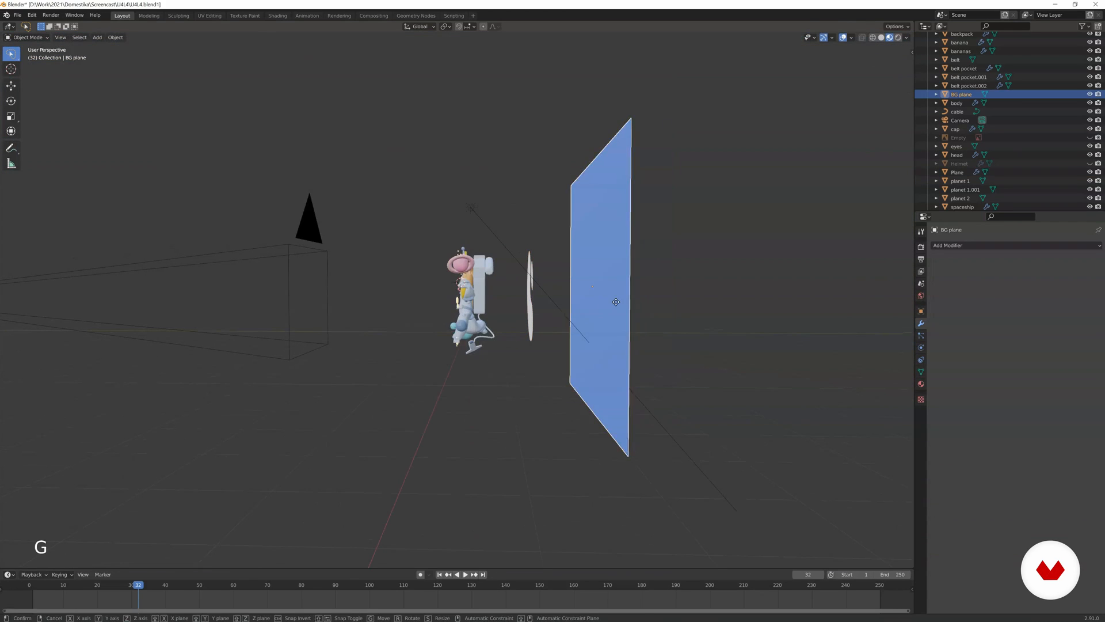
key("g")
key("g")
key("KP_0")
key("z")
left_click(629, 133)
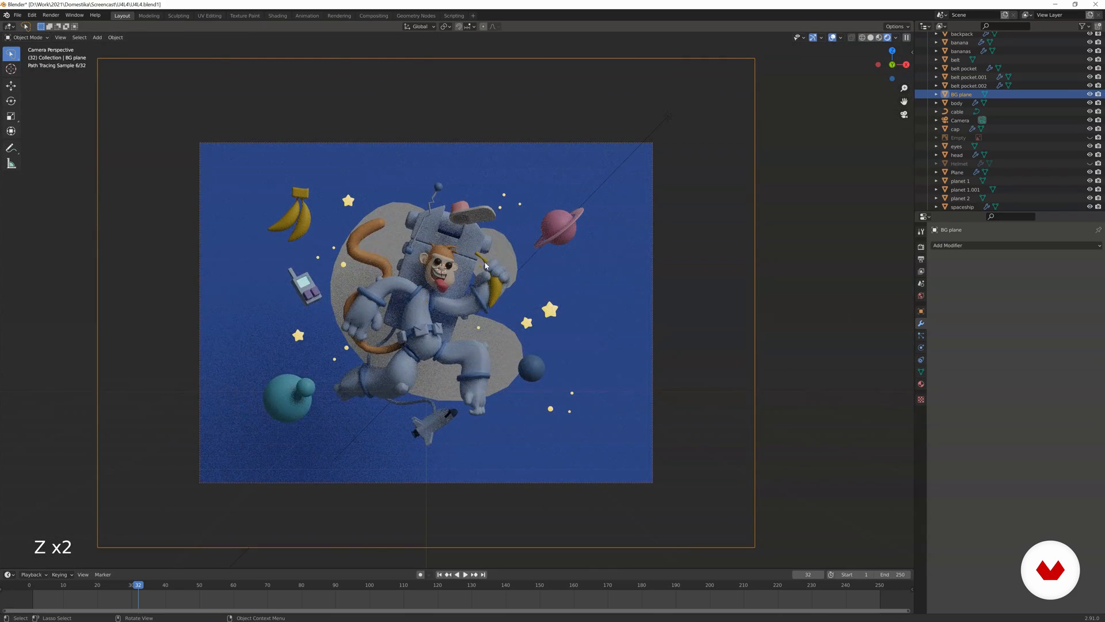
Give the curved plane a new material named blob and rename the object blob.
left_click(509, 262)
left_click(921, 384)
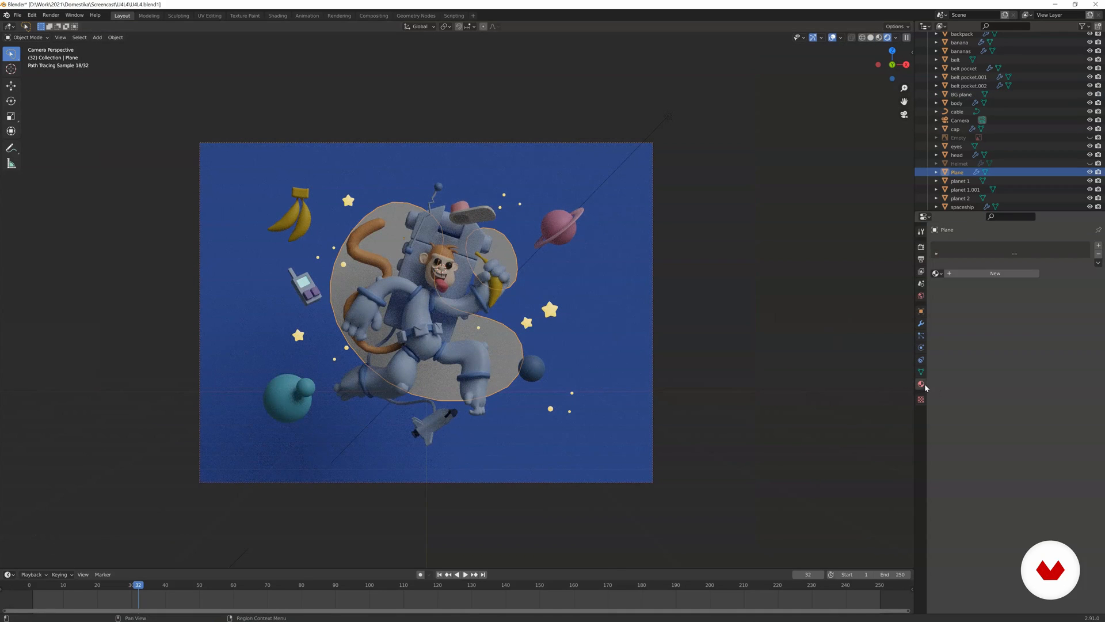
left_click(988, 273)
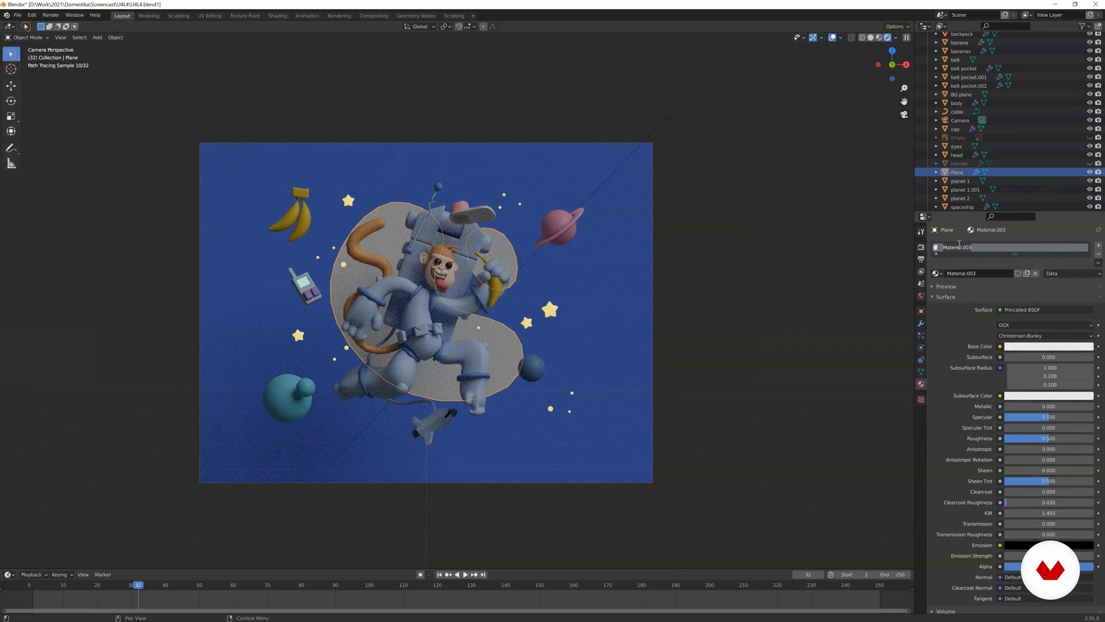
key("Return")
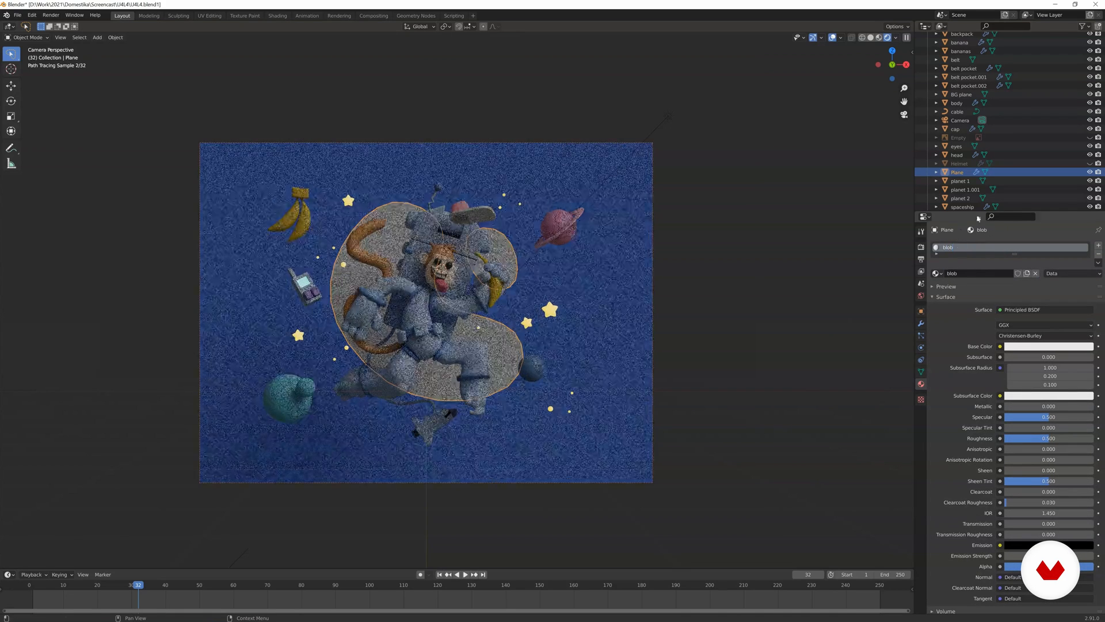
double_click(963, 173)
type("blob")
key("Return")
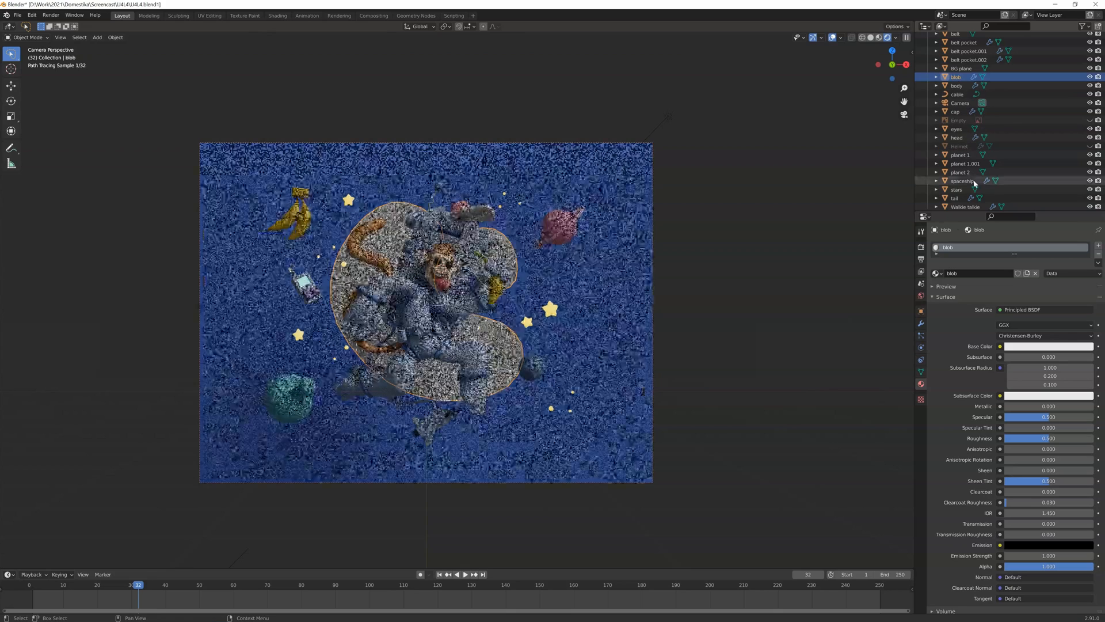
Set the blob material's alpha to 0.1 and deselect the object.
scroll(1027, 464, "down", 1)
left_click(1024, 555)
type("0.1")
key("Return")
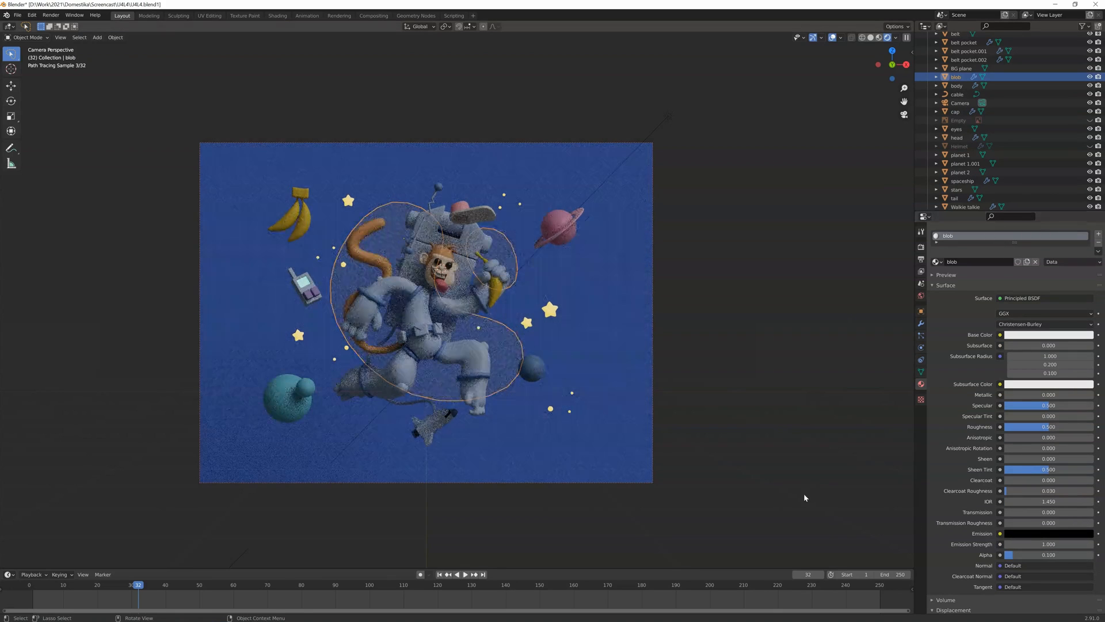
left_click(787, 490)
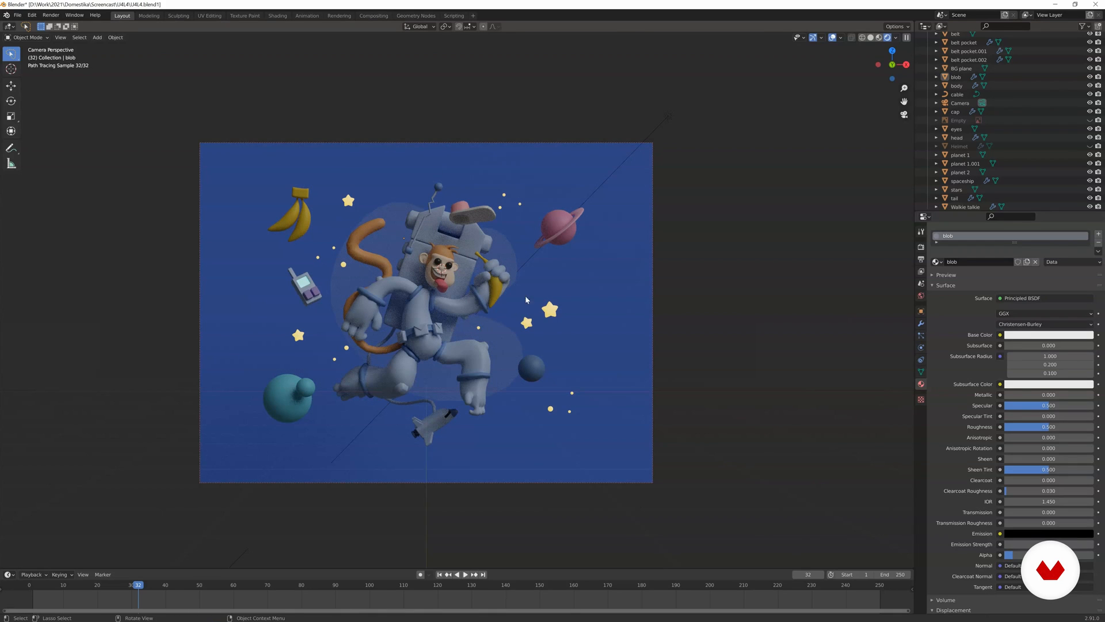
Select the head and adjust the base colour of its monkey skin material.
left_click(453, 277)
left_click(1035, 355)
left_click(1045, 269)
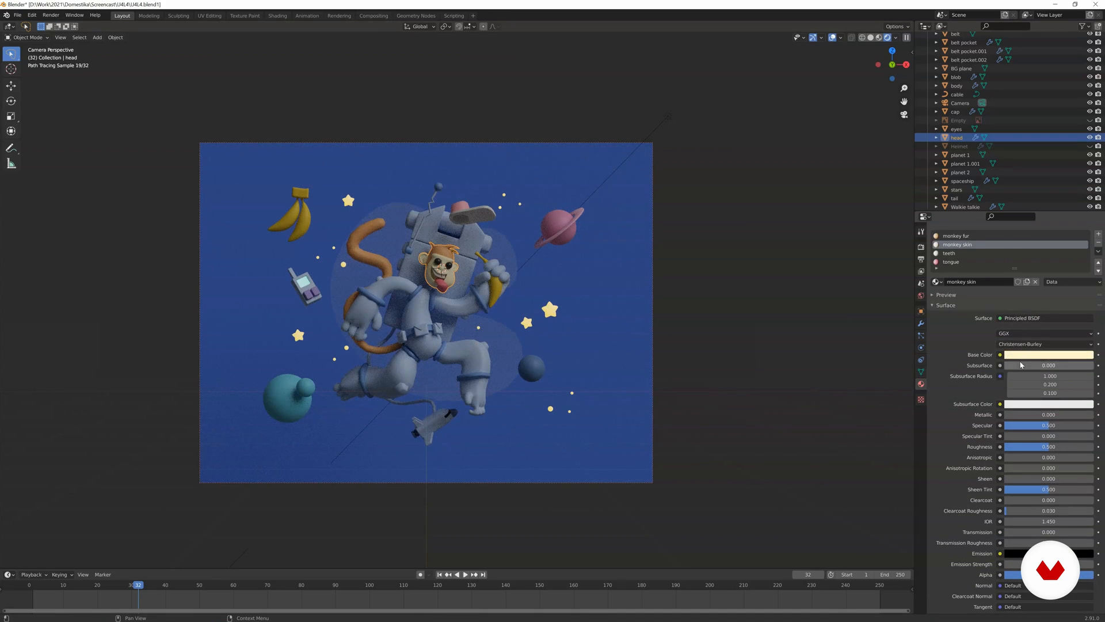
left_click(1022, 356)
left_click(1046, 267)
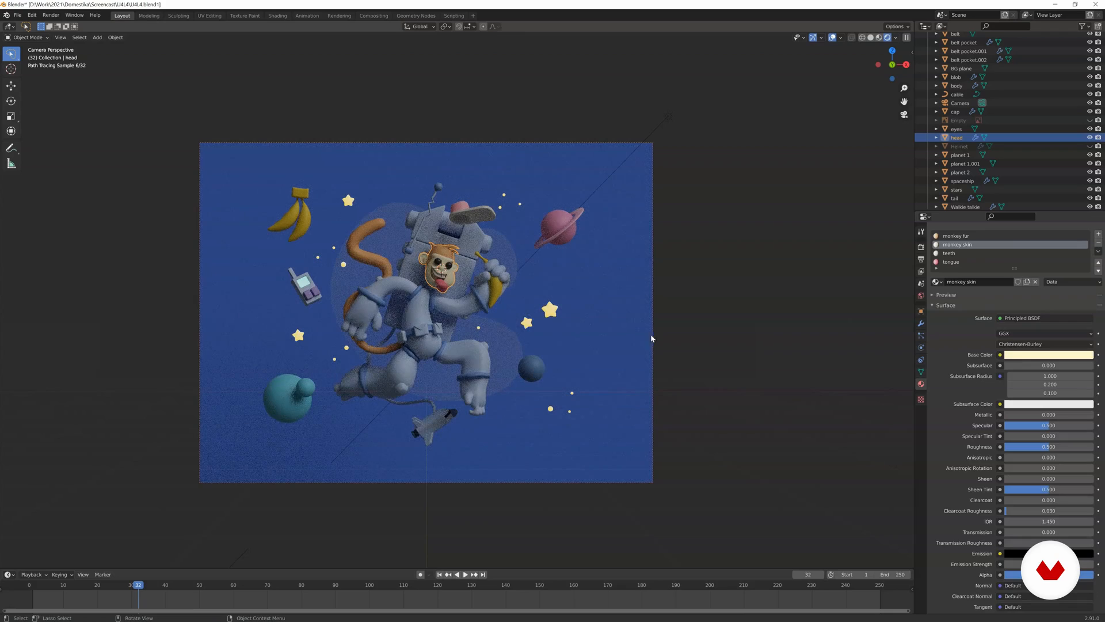
Switch to Solid shading, render the current frame and close the render window after reviewing the image.
key("z")
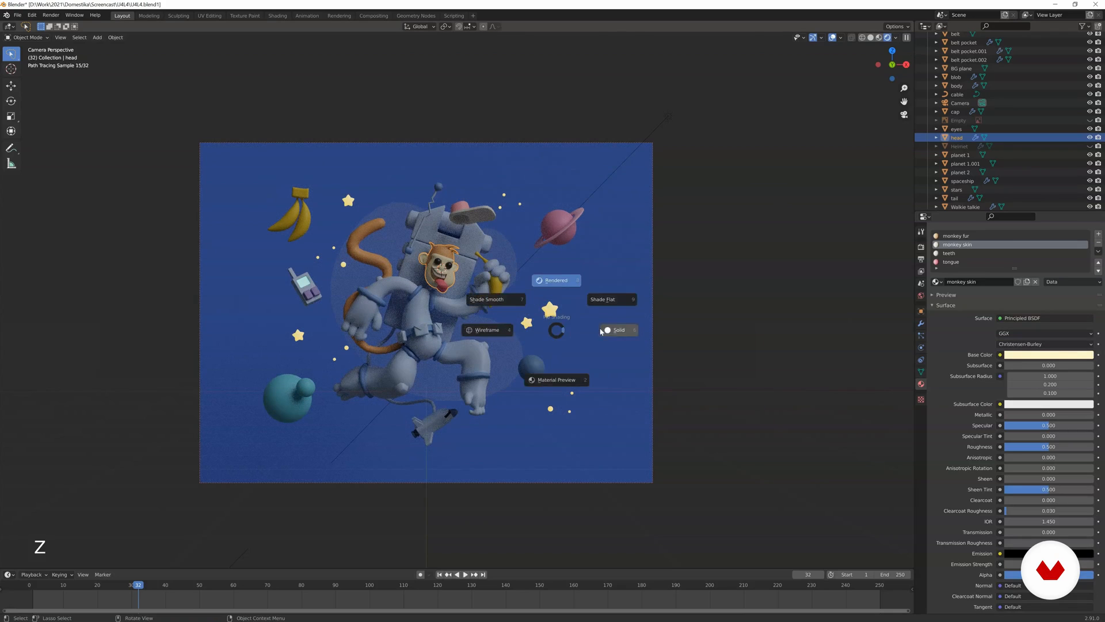
left_click(612, 329)
key("F12")
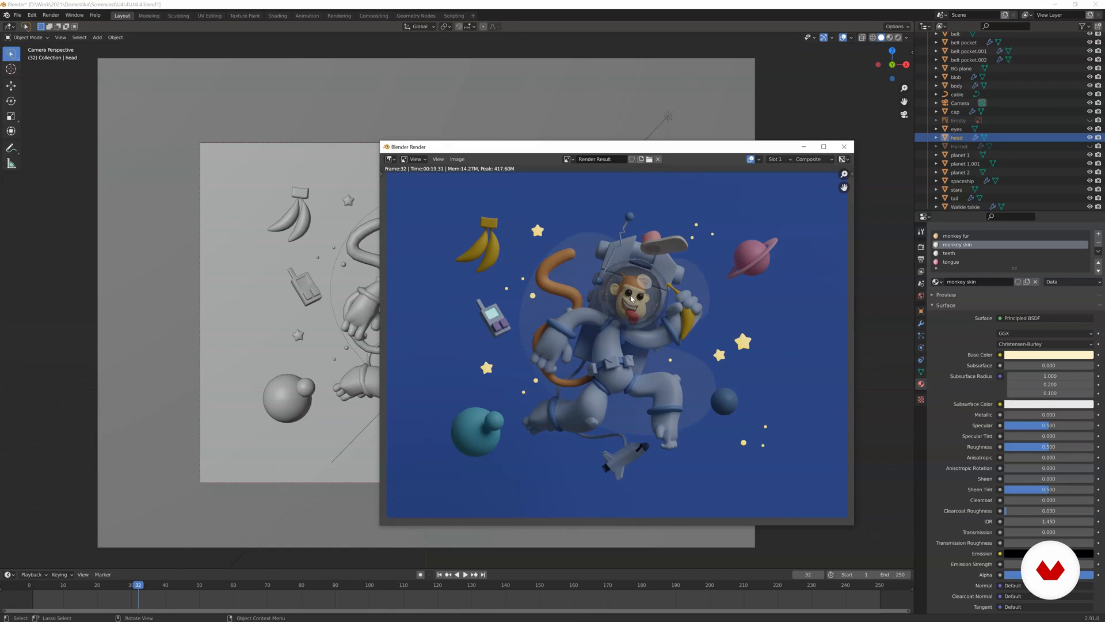
left_click(844, 146)
Adjust the base colours of the ringed planet's planet 1 sec material and the teal planet's planet 2 material.
left_click(578, 222)
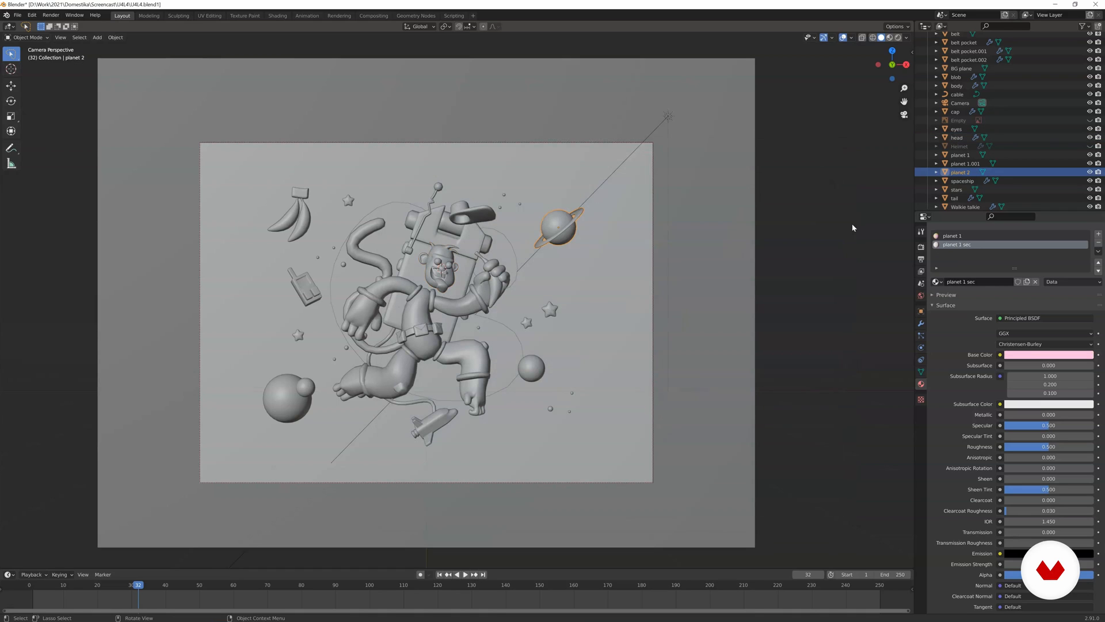
left_click(1036, 355)
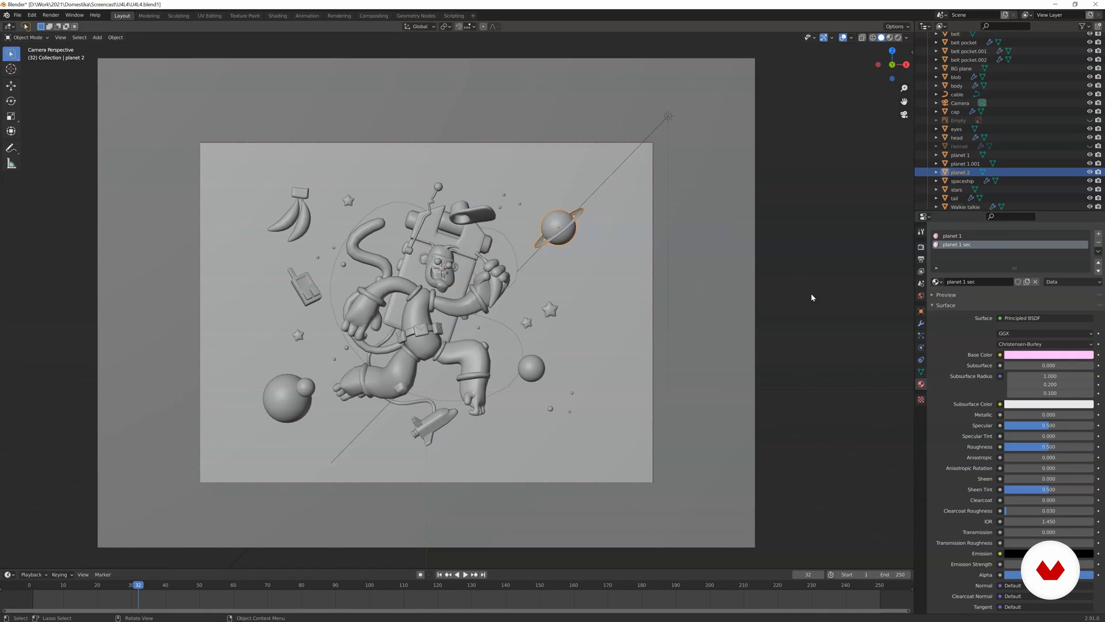
left_click(284, 395)
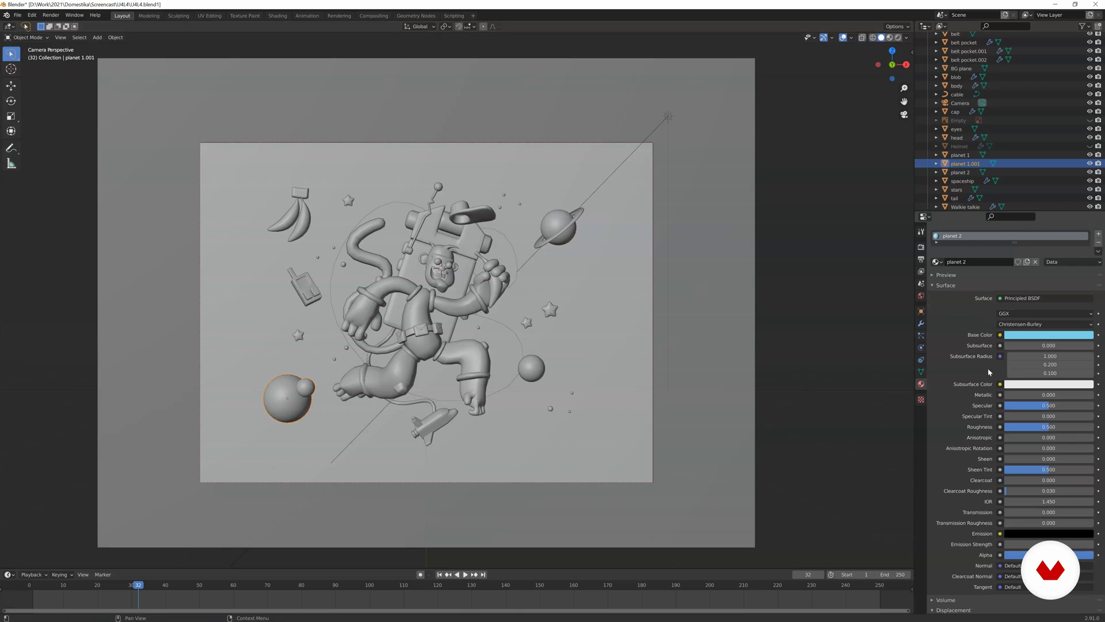
left_click(1038, 336)
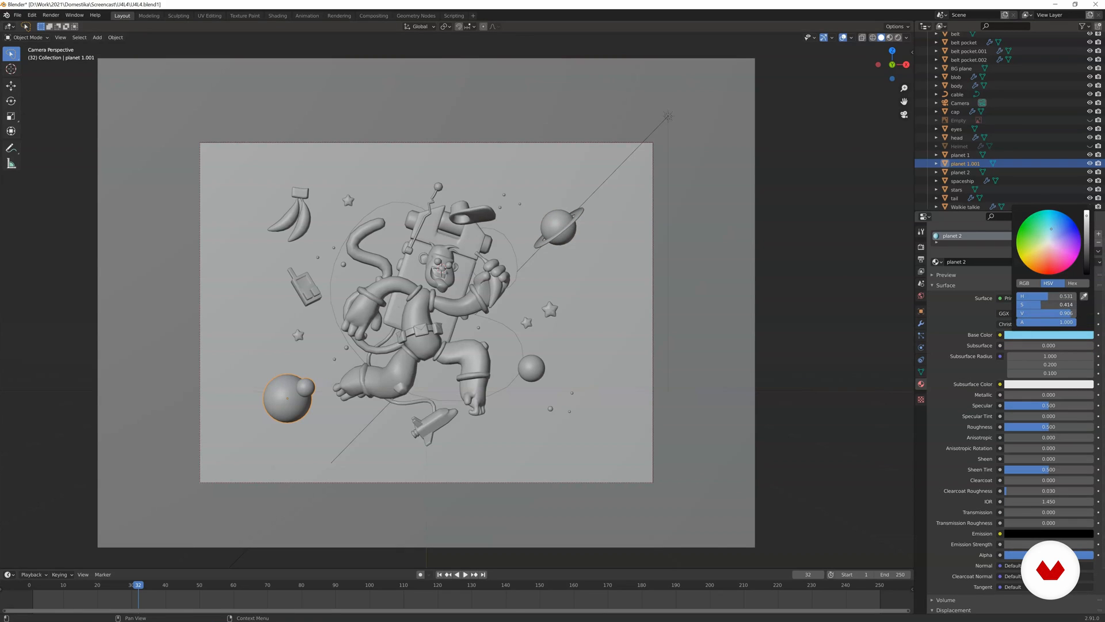
Delete the existing sun-type light Area.001 near the upper-right corner of the camera frame.
scroll(411, 298, "up", 3)
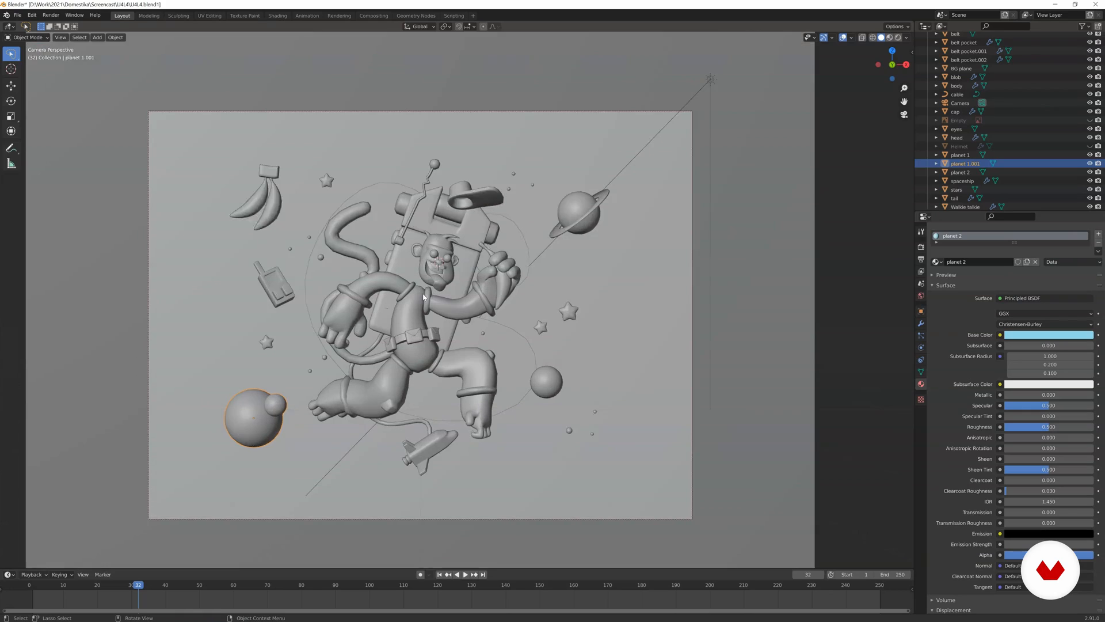
scroll(468, 224, "down", 3)
left_click(659, 118)
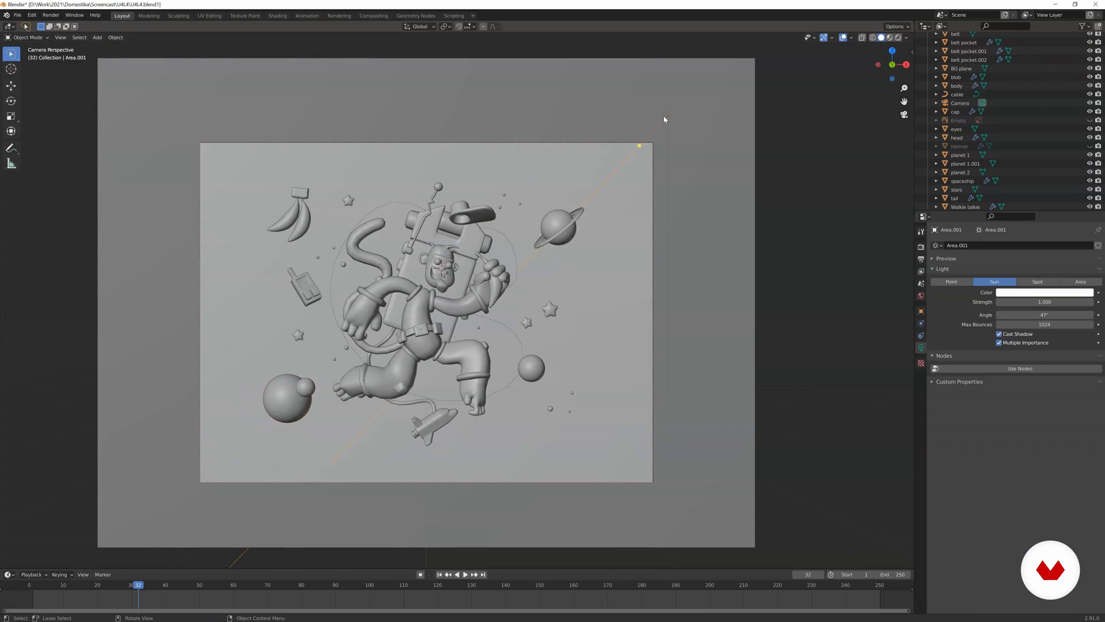
key("x")
left_click(661, 121)
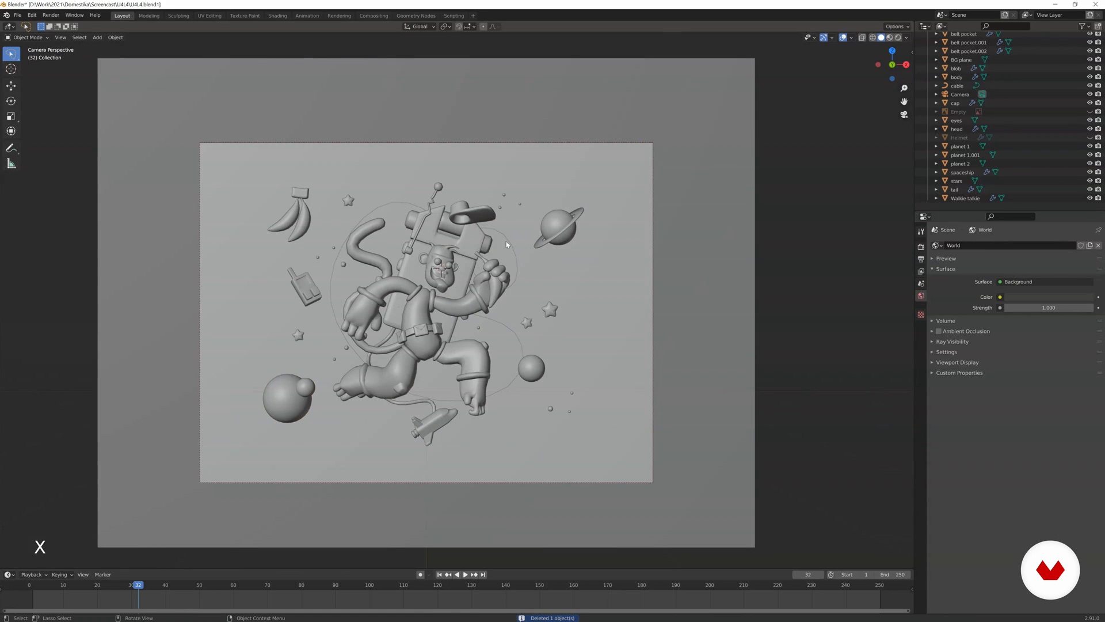
Switch to Rendered shading and set the world background colour to a very dark blue.
key("z")
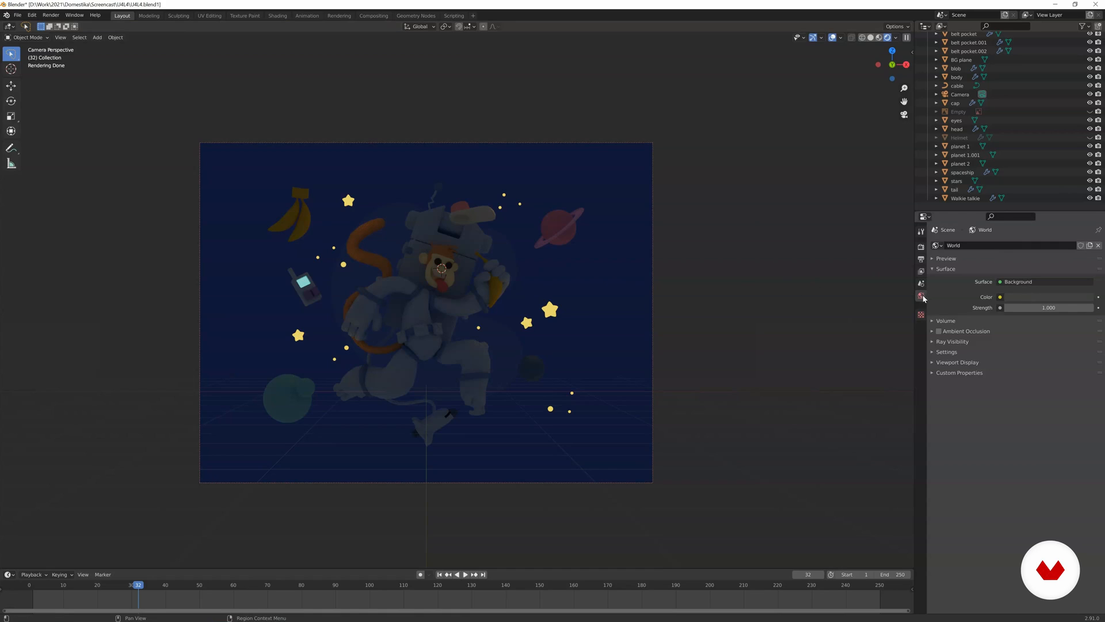
left_click(1028, 295)
left_click_drag(1087, 224, 1087, 233)
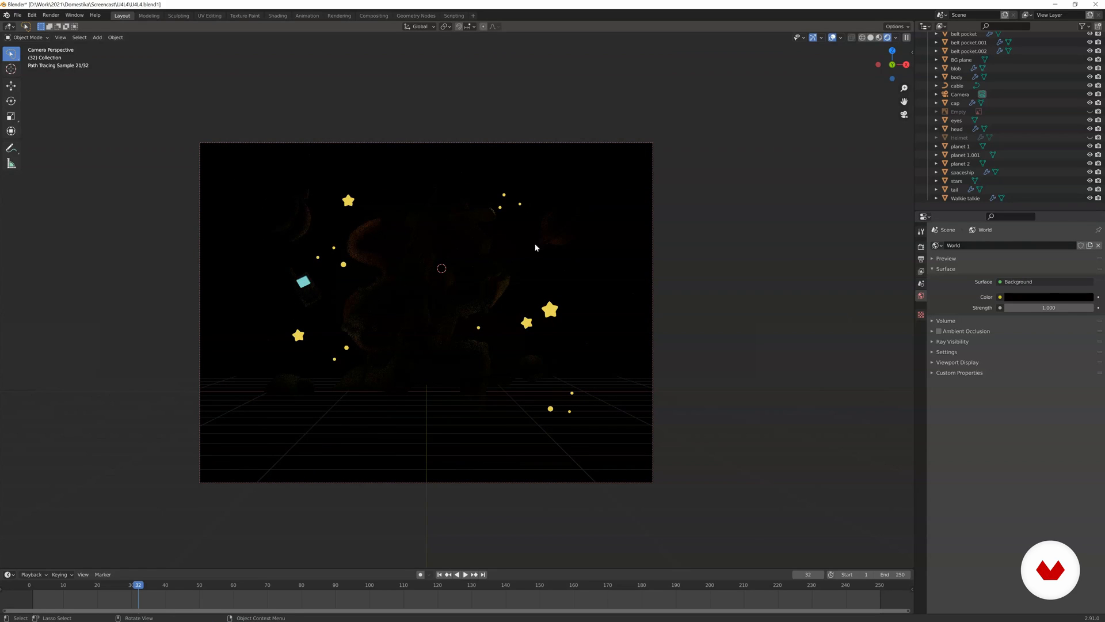
left_click(1043, 301)
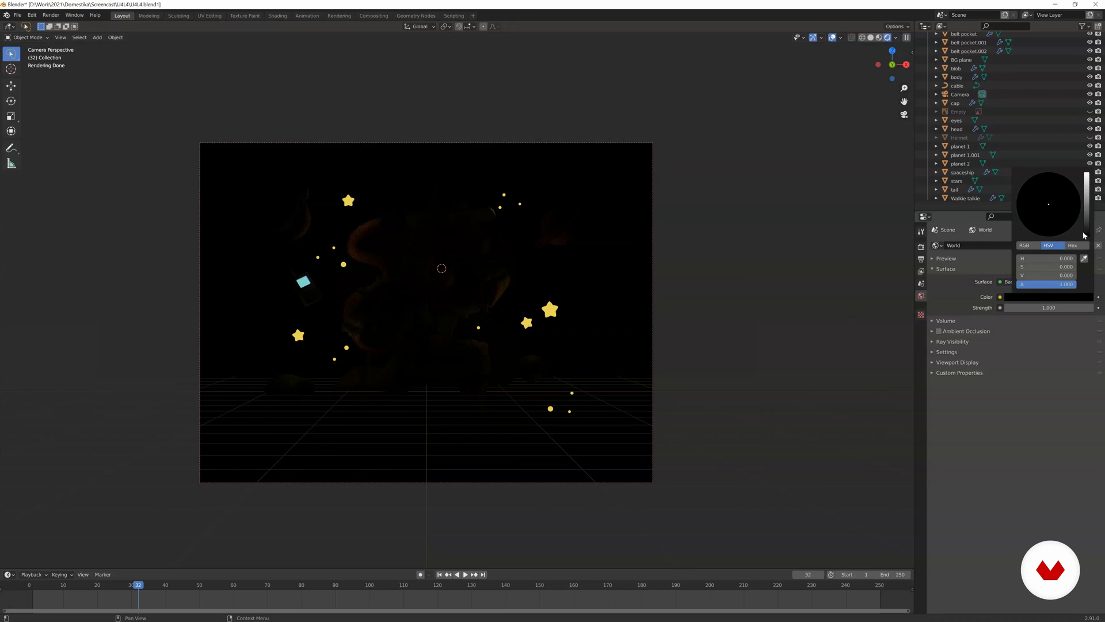
left_click_drag(1088, 233, 1086, 226)
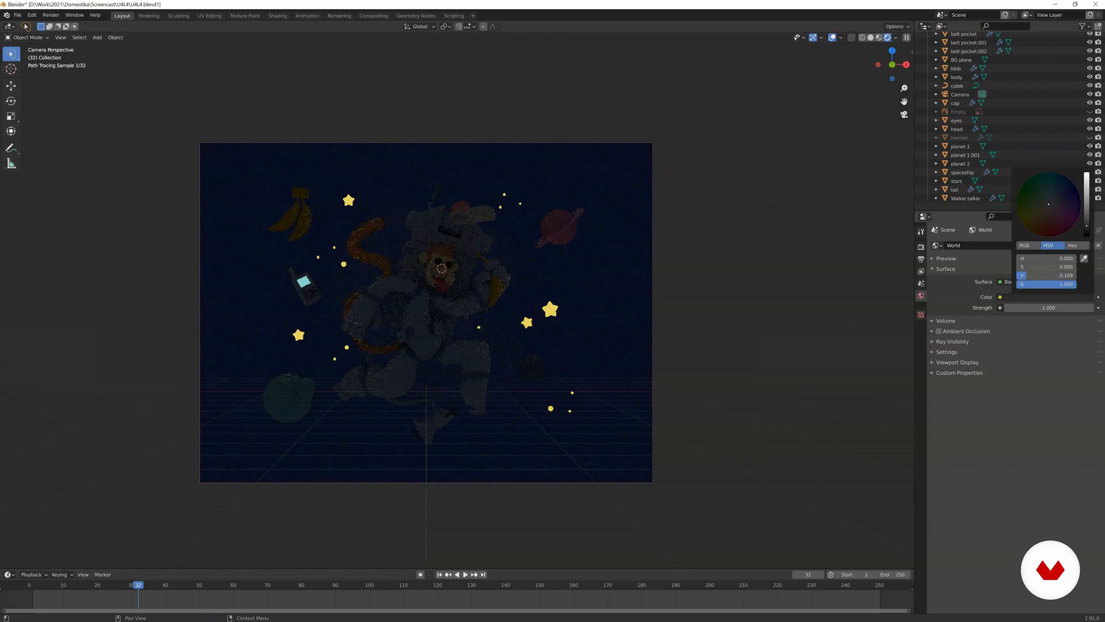
left_click(1057, 203)
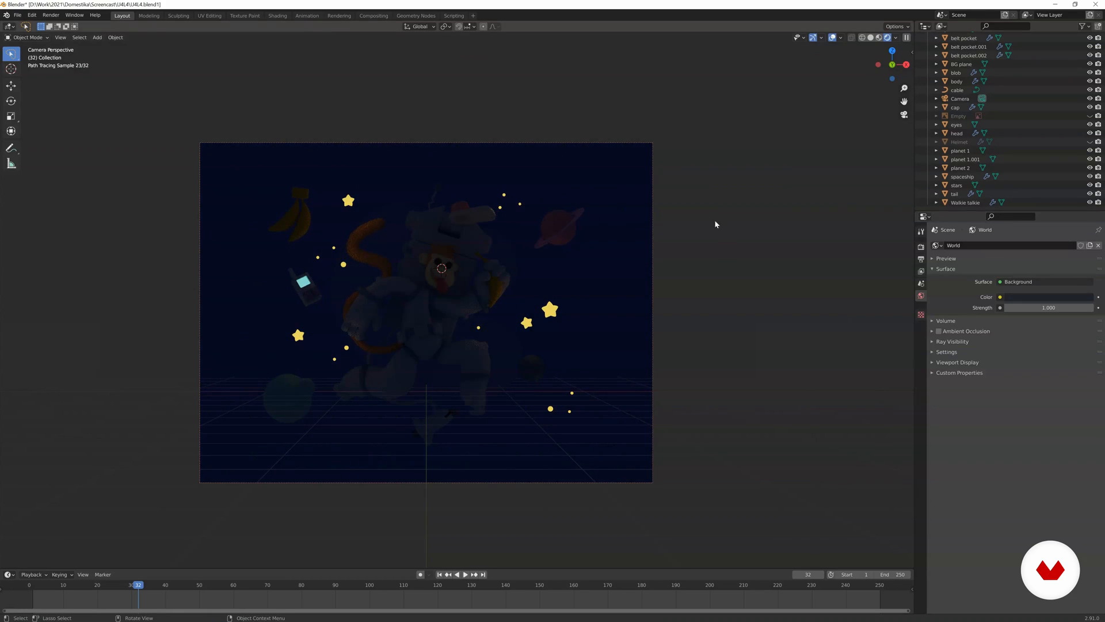
Add an area light, move it above the monkey just over the camera frame and scale it up.
key("shift+a")
mouse_move(483, 265)
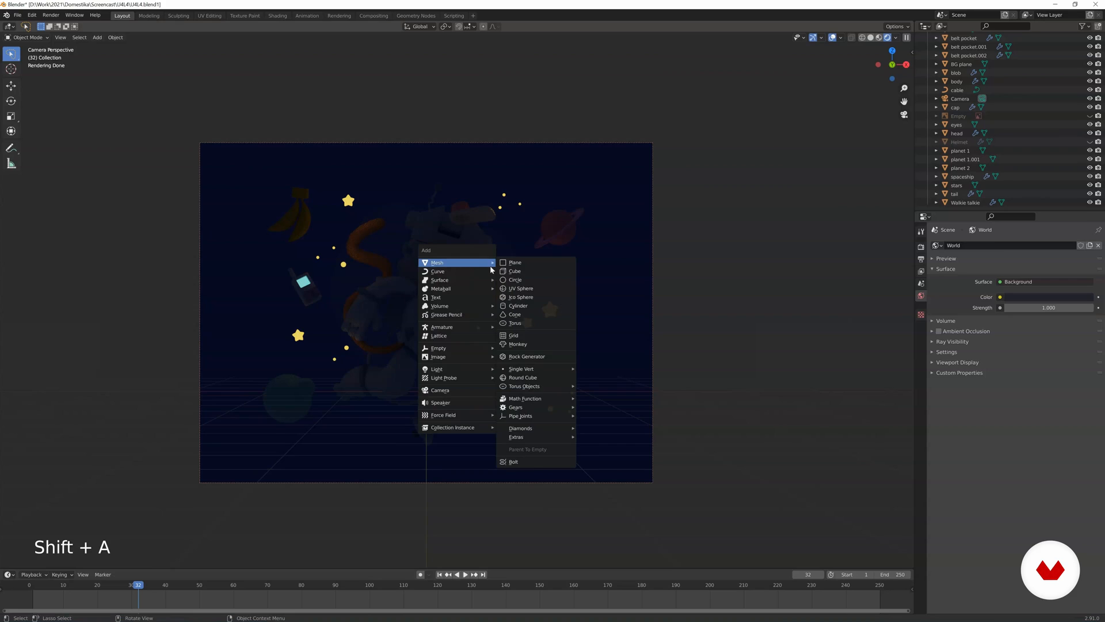
mouse_move(497, 372)
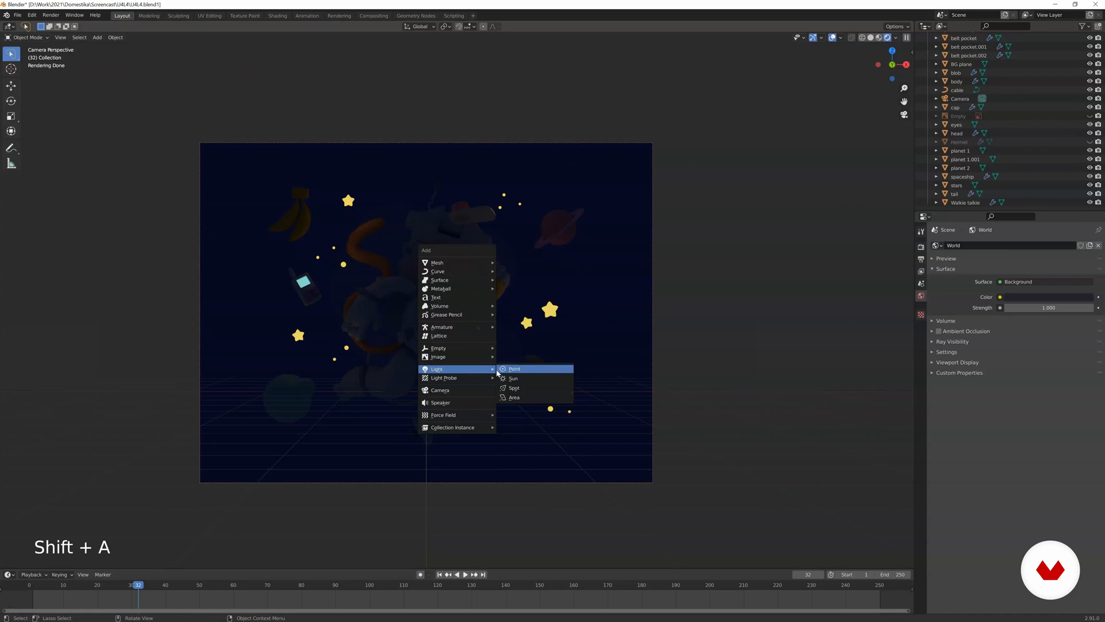
left_click(514, 397)
key("g")
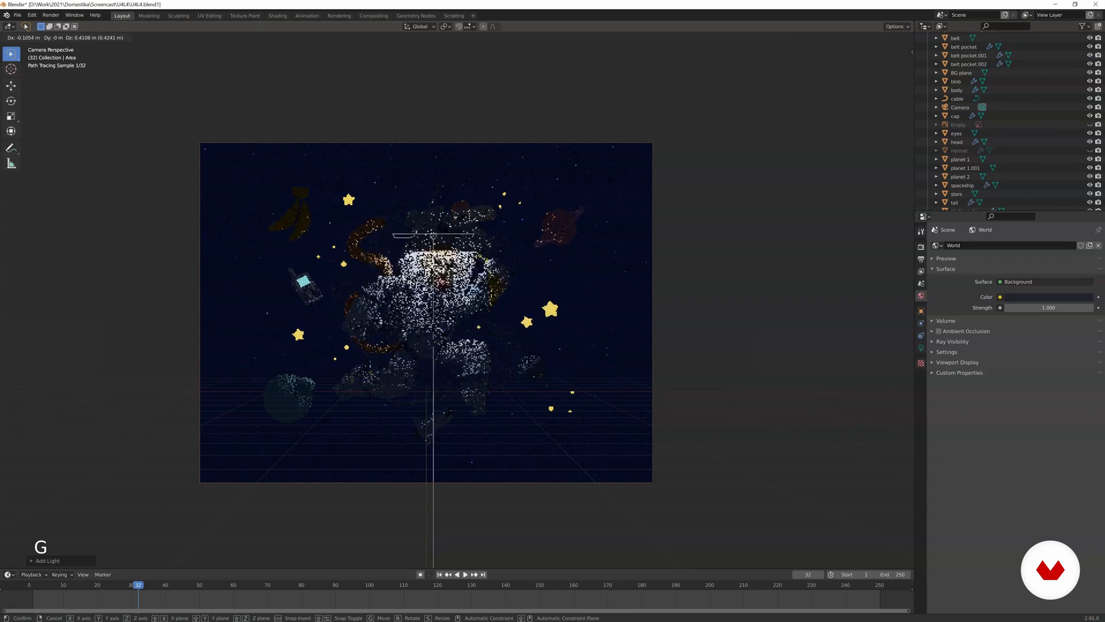
key("s")
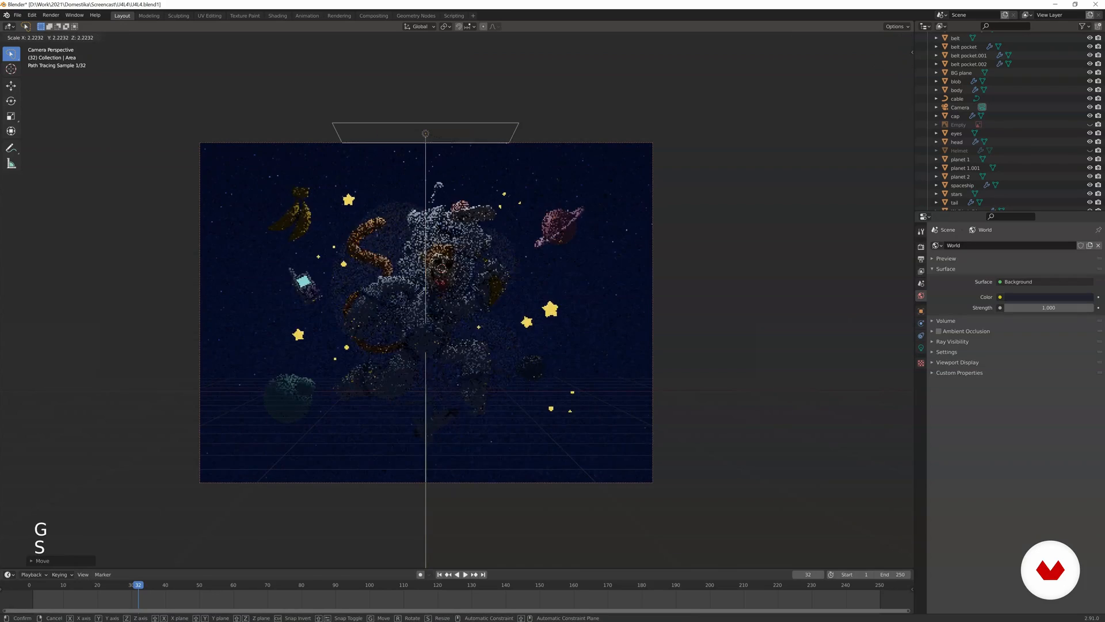
left_click(734, 179)
key("s")
left_click(665, 189)
key("s")
left_click(624, 189)
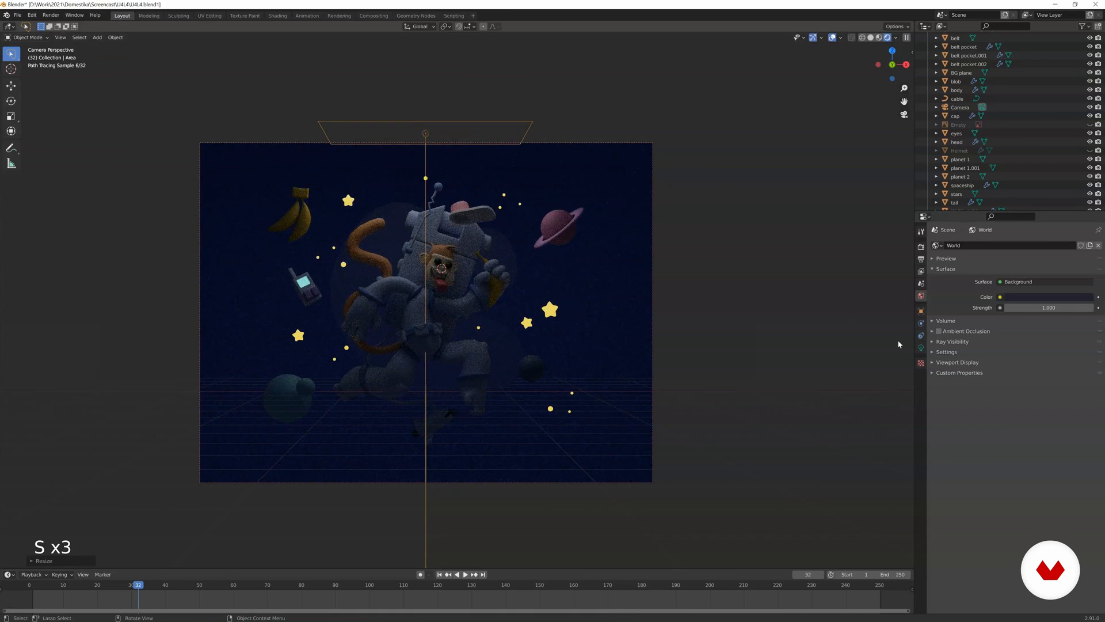
Set the area light's power to 20 W and move the light higher above the scene.
left_click(921, 348)
double_click(1019, 302)
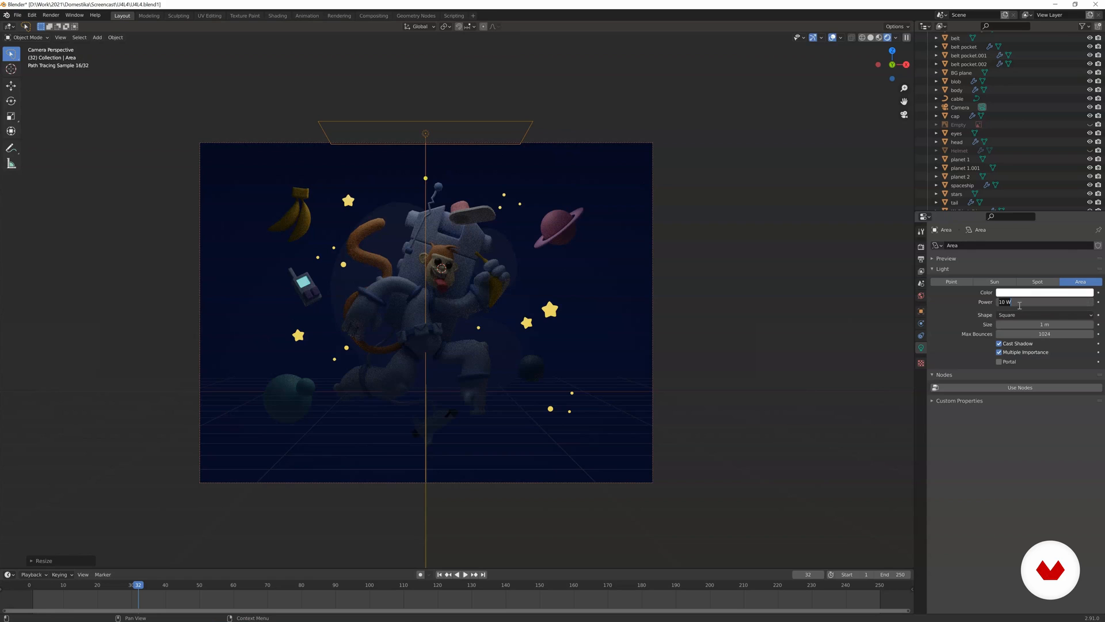
type("20")
key("Return")
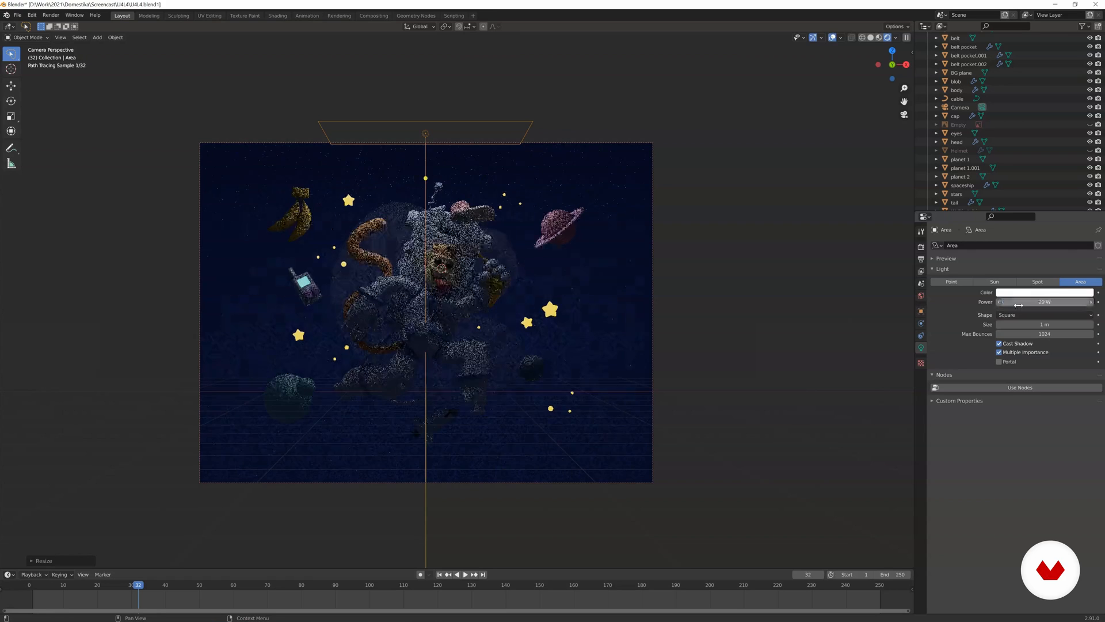
key("g")
left_click(735, 286)
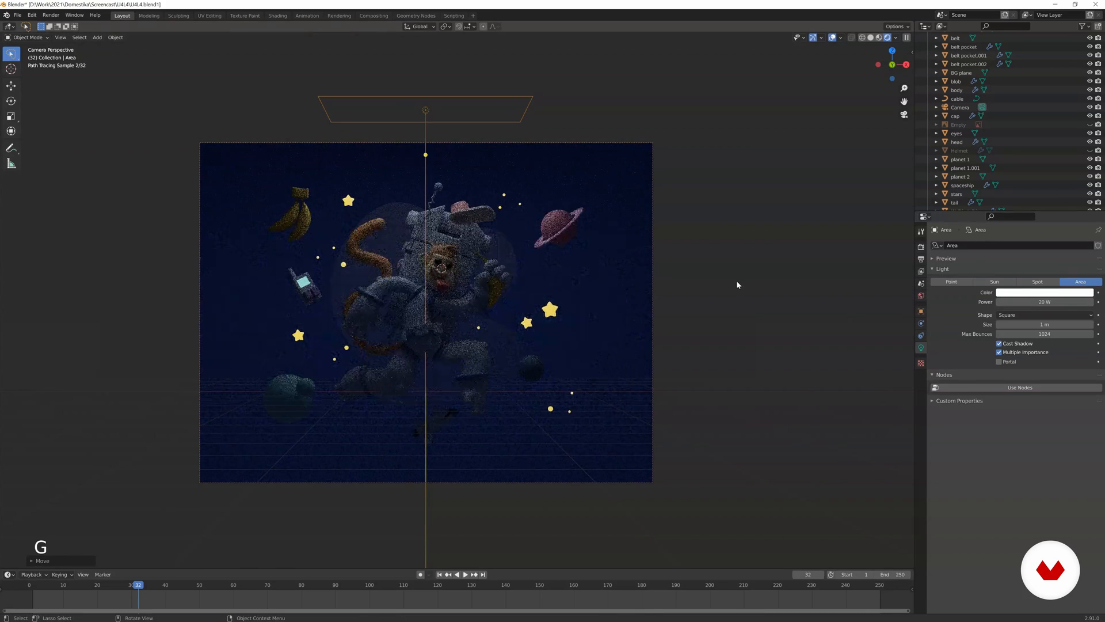
Move the area light along the Y axis from an orbited view, and return to the camera view in Rendered shading.
key("z")
left_click(653, 331)
mouse_move(778, 250)
middle_mouse_down()
mouse_move(678, 239)
mouse_move(617, 261)
mouse_move(627, 259)
middle_mouse_up()
key("g")
key("y")
left_click(641, 260)
key("KP_0")
key("z")
left_click(624, 145)
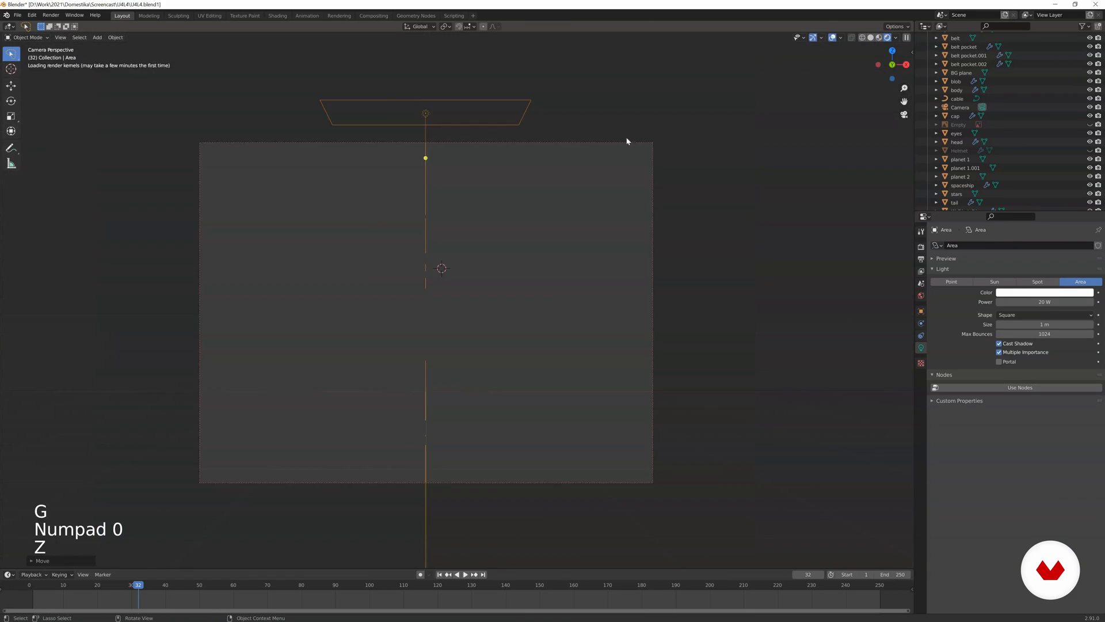
Select the area light above the camera frame and hide it.
left_click(614, 209)
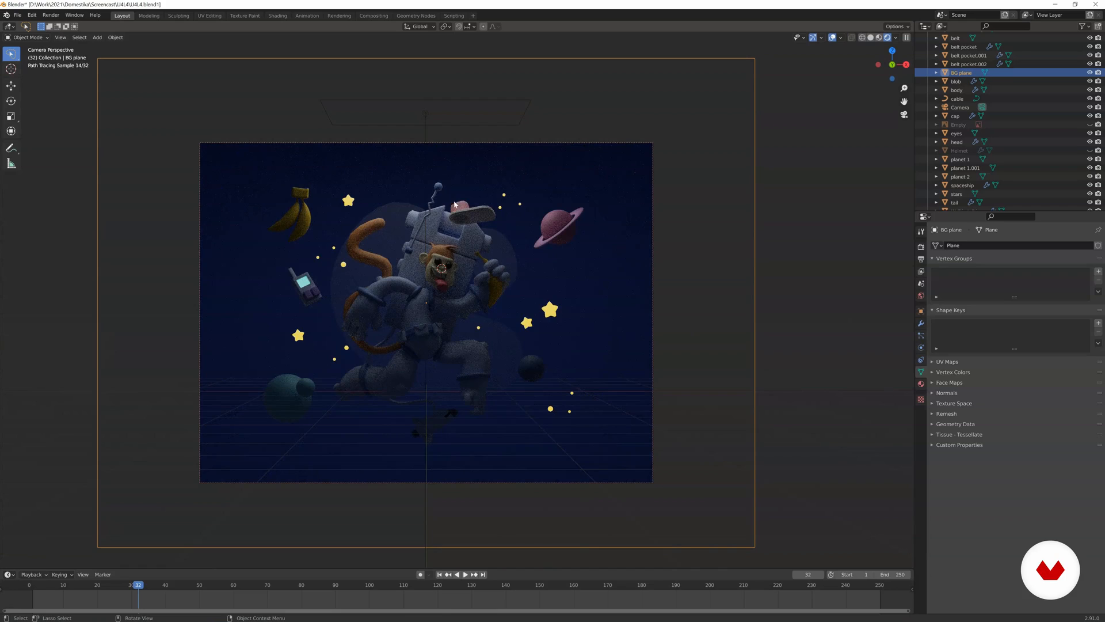
left_click(423, 117)
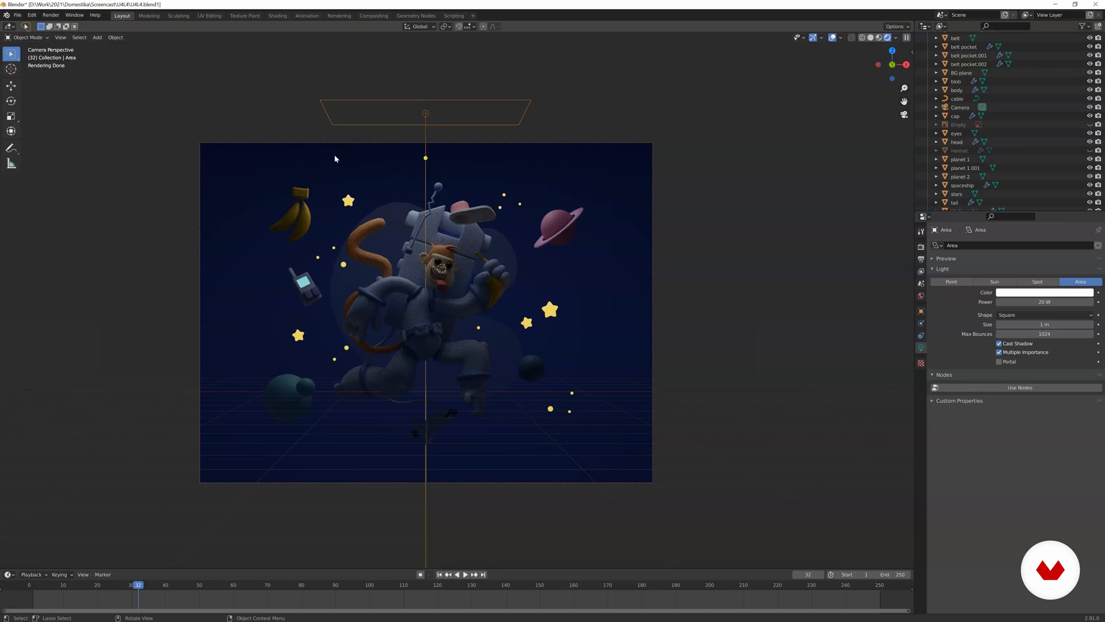
left_click(391, 274)
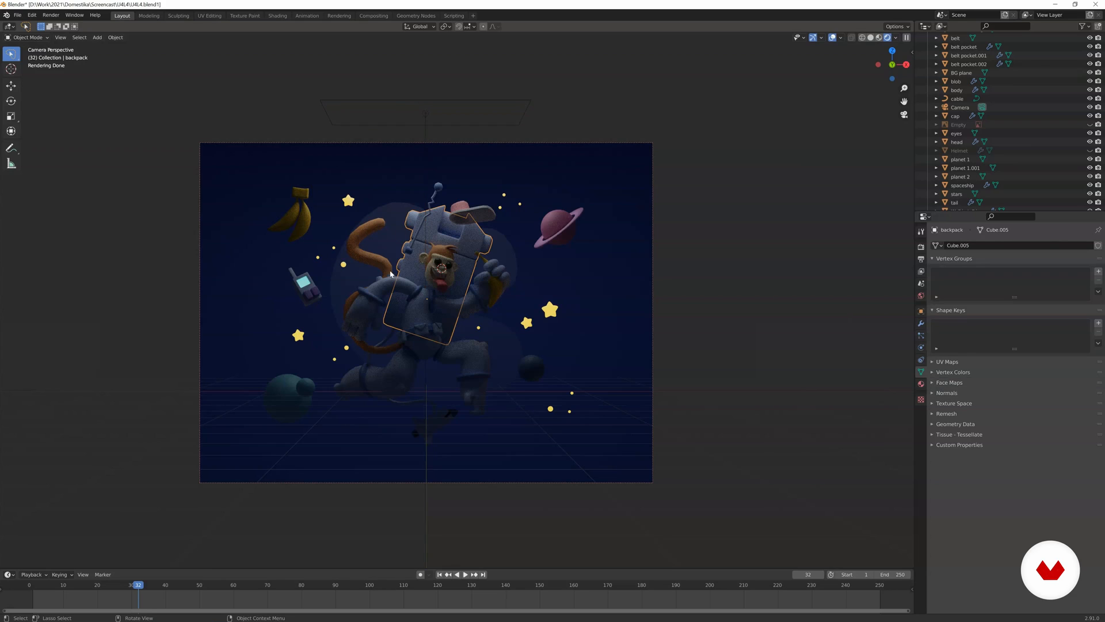
left_click(422, 117)
key("h")
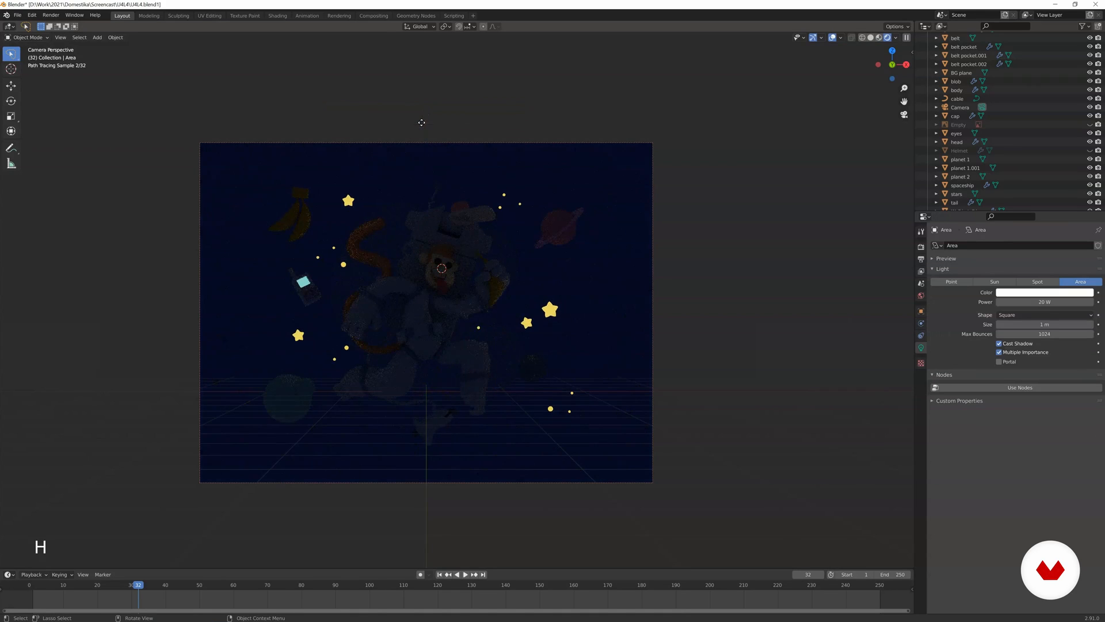
Add a sun light and move it to just outside the upper-right corner of the camera frame.
key("shift+a")
mouse_move(403, 154)
left_click(450, 164)
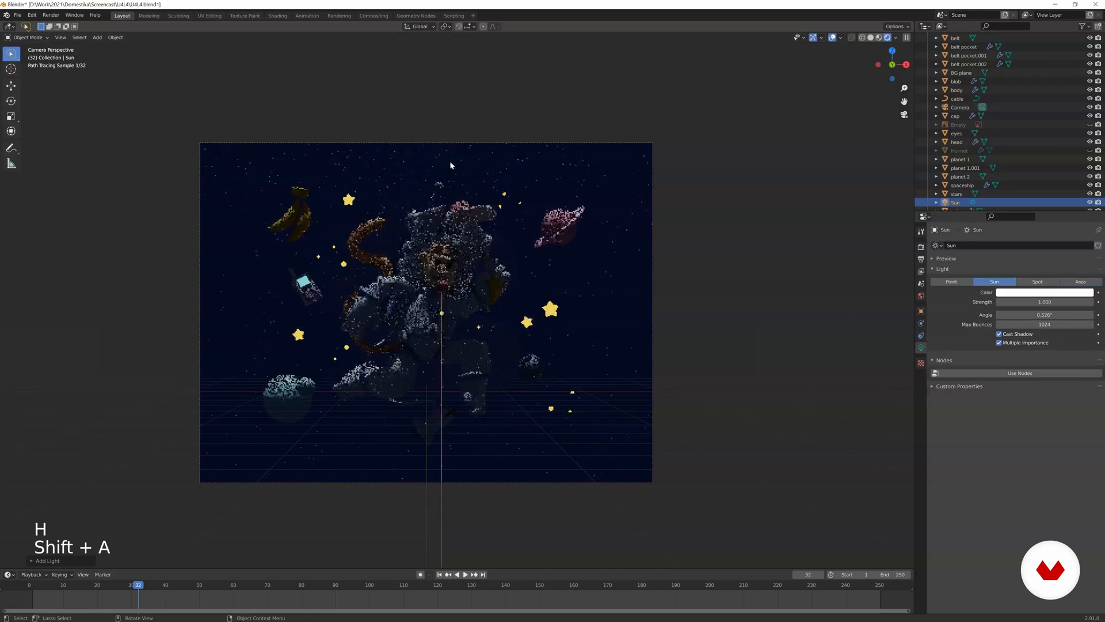
key("g")
left_click(745, 560)
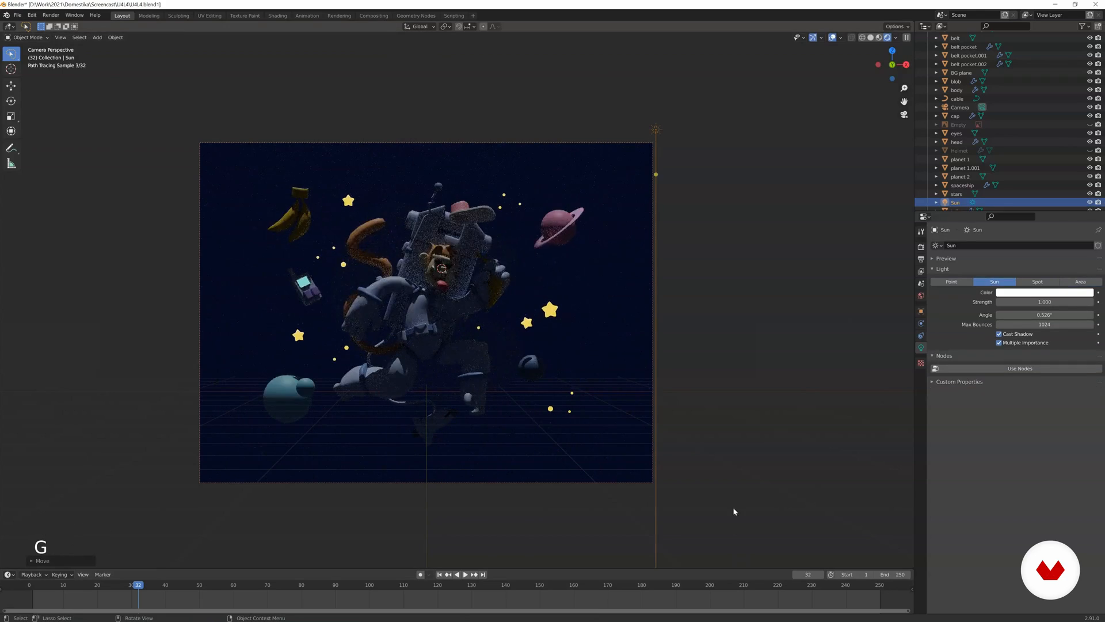
Rotate the sun light around the global Z axis to shine diagonally onto the monkey, and set its angle to 30°.
key("r")
key("r")
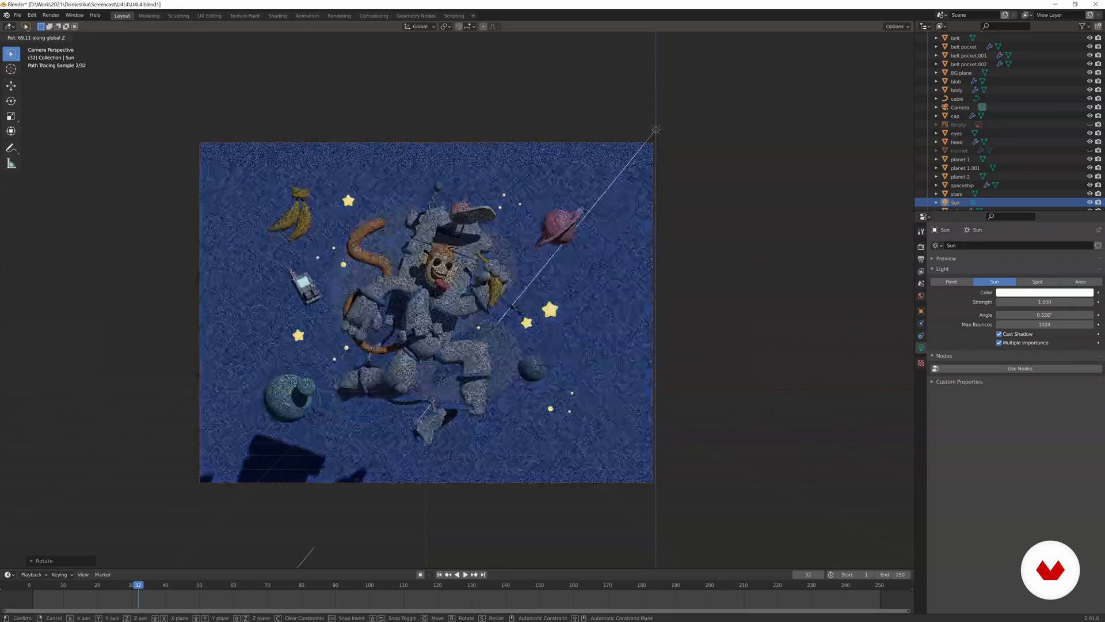
left_click(676, 302)
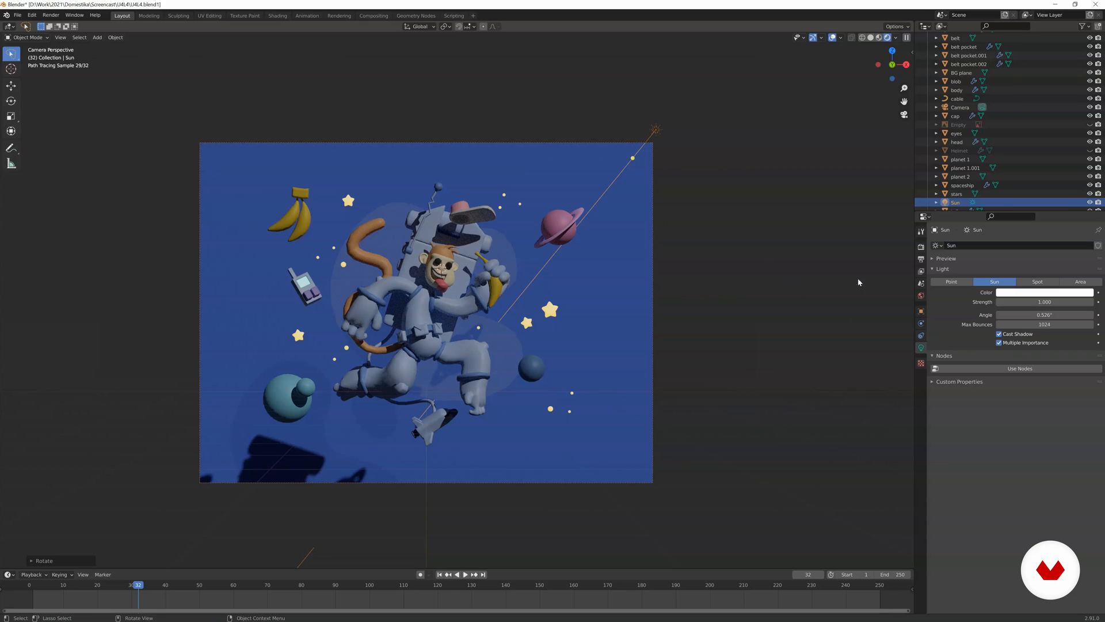
left_click(1031, 315)
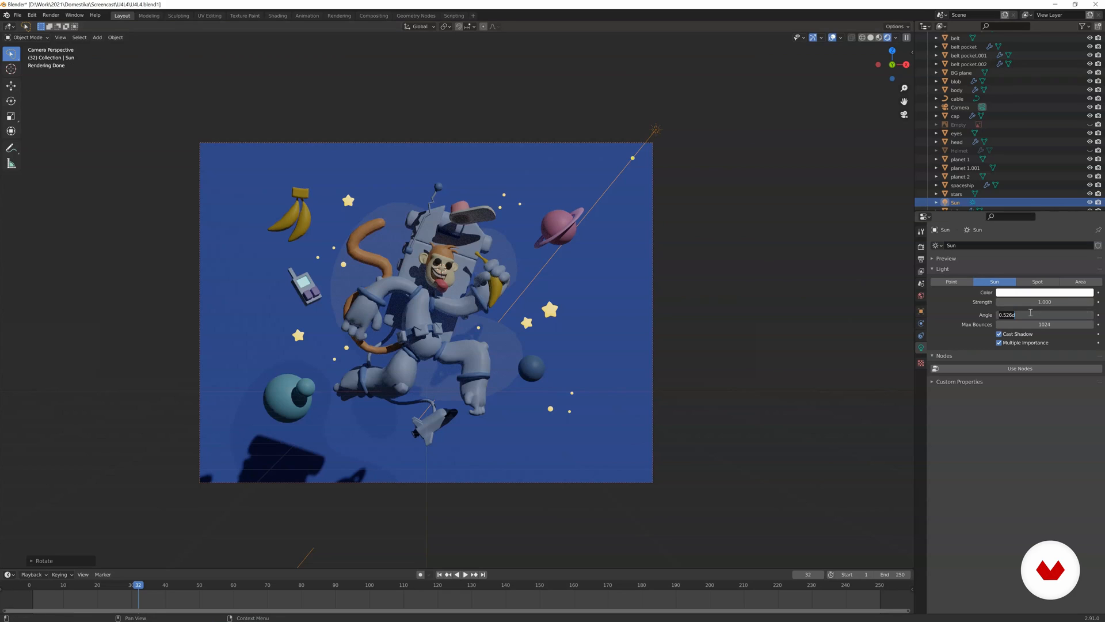
type("30")
key("Return")
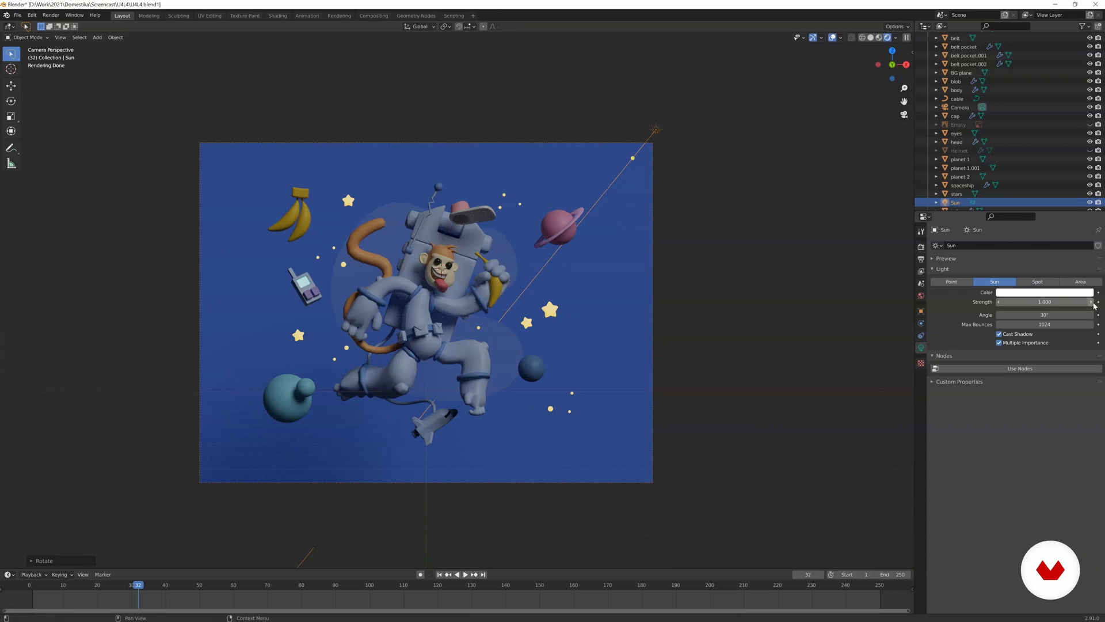
Hide the first sun light, add a second sun at the scene centre, and rotate it around the global Z axis to backlight the monkey.
key("h")
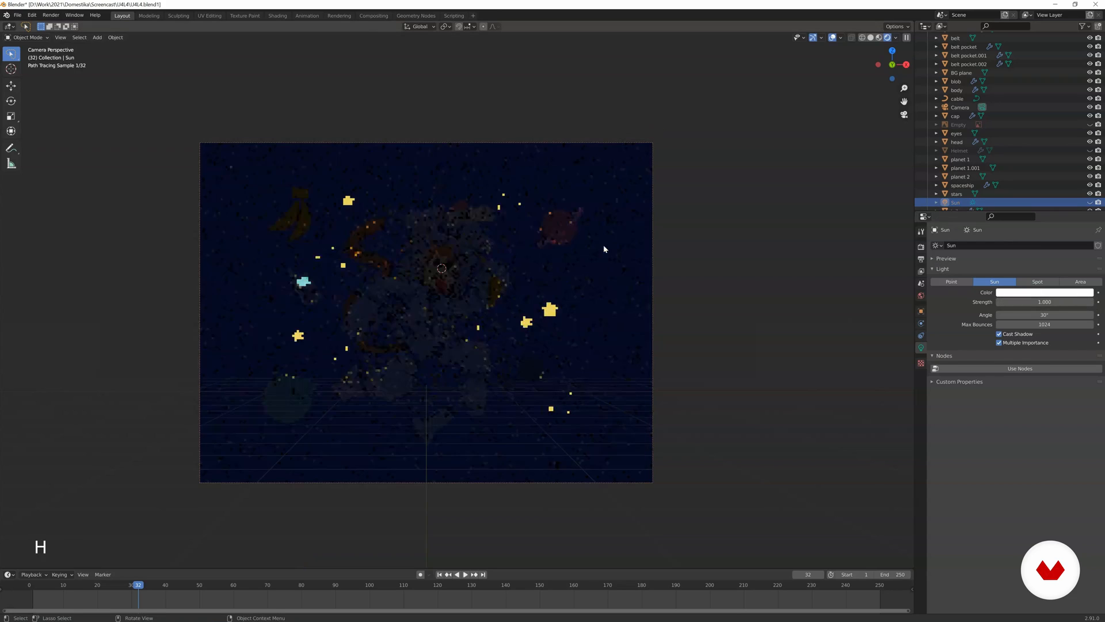
key("shift+a")
mouse_move(425, 260)
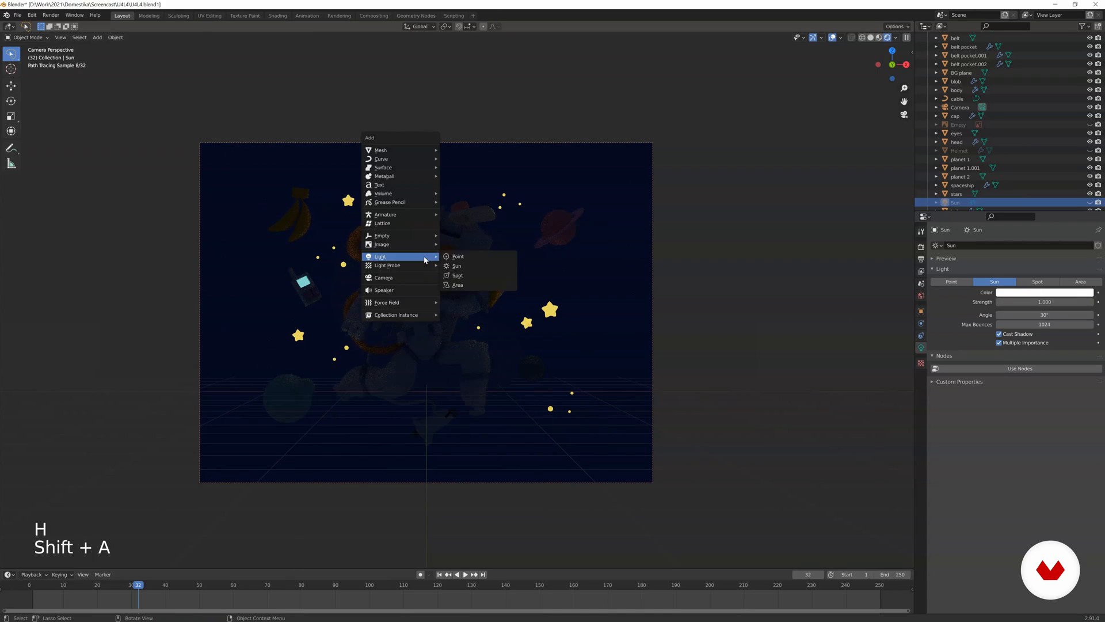
left_click(458, 266)
key("r")
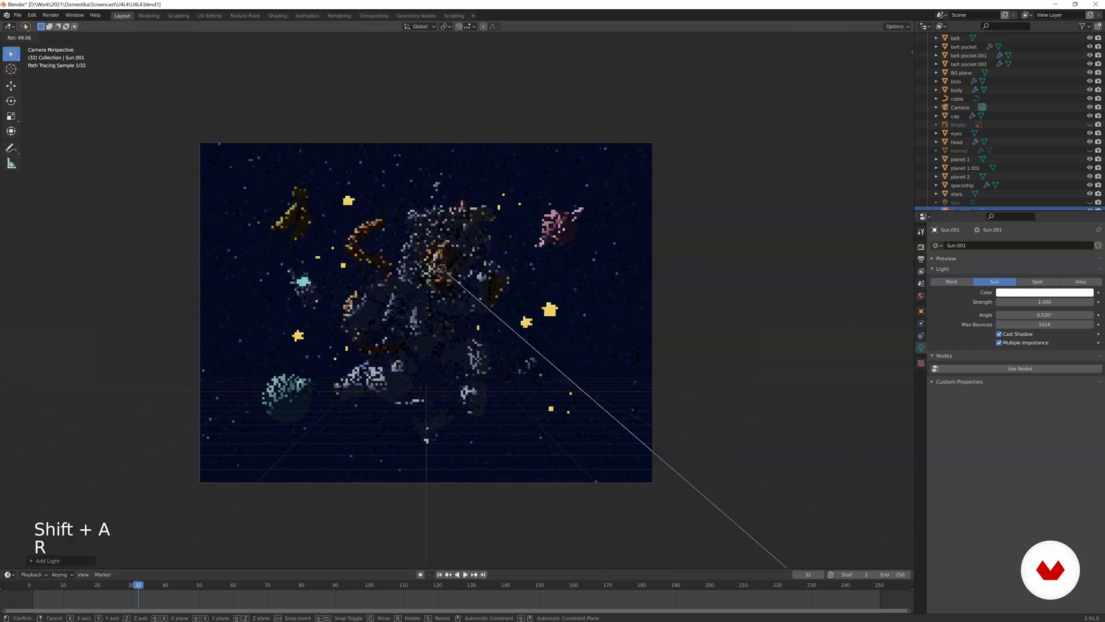
key("r")
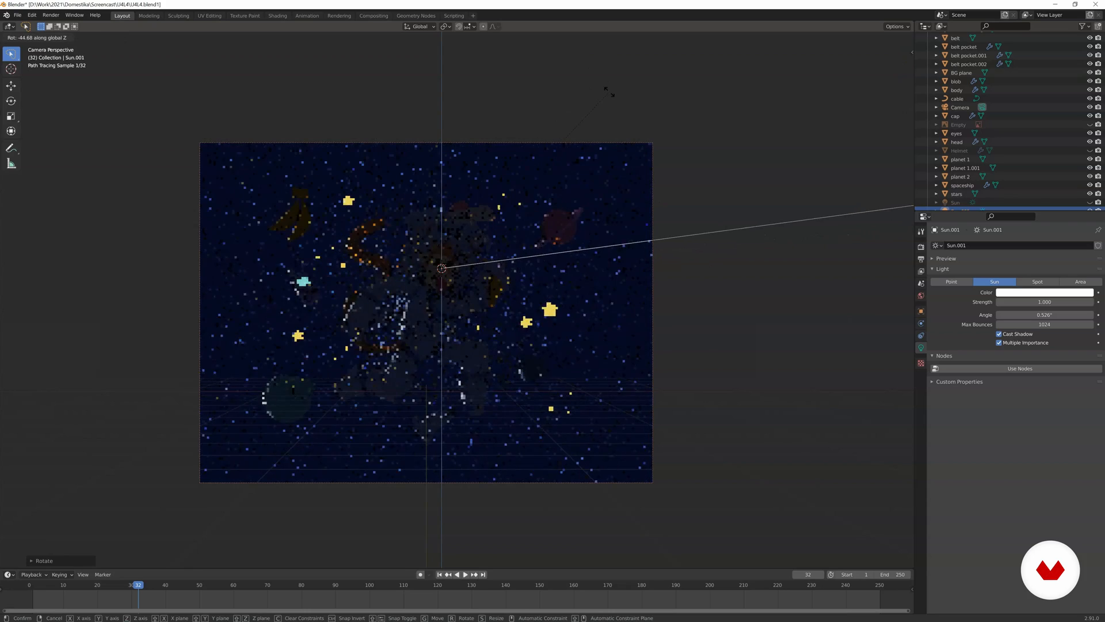
left_click(609, 92)
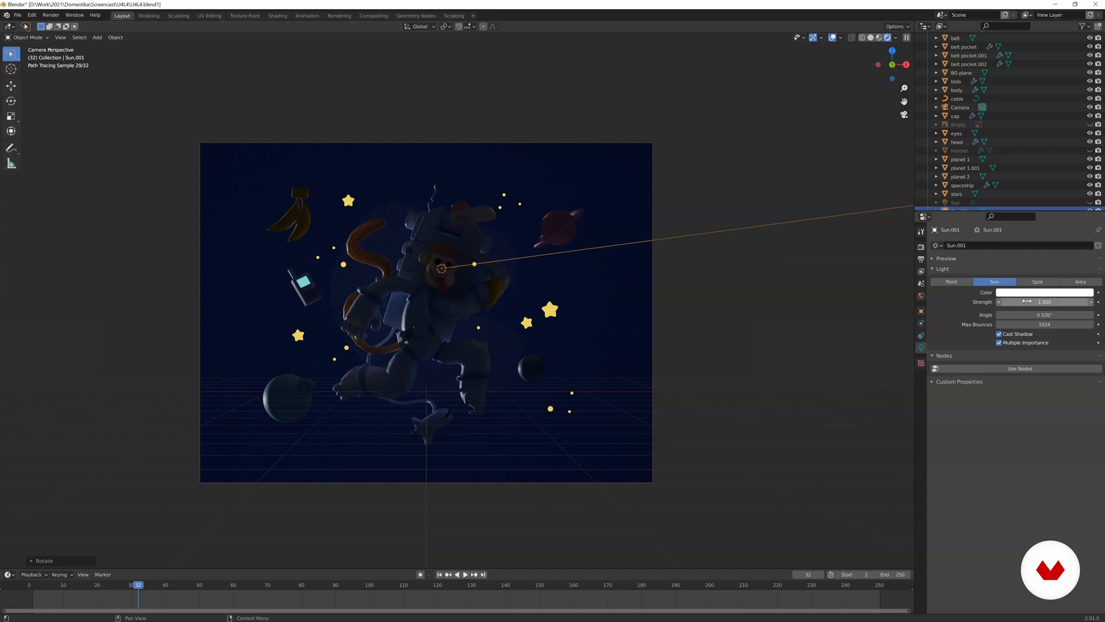
Tint the second sun light pale blue and set its angle to 20°.
left_click(1043, 292)
left_click(1051, 201)
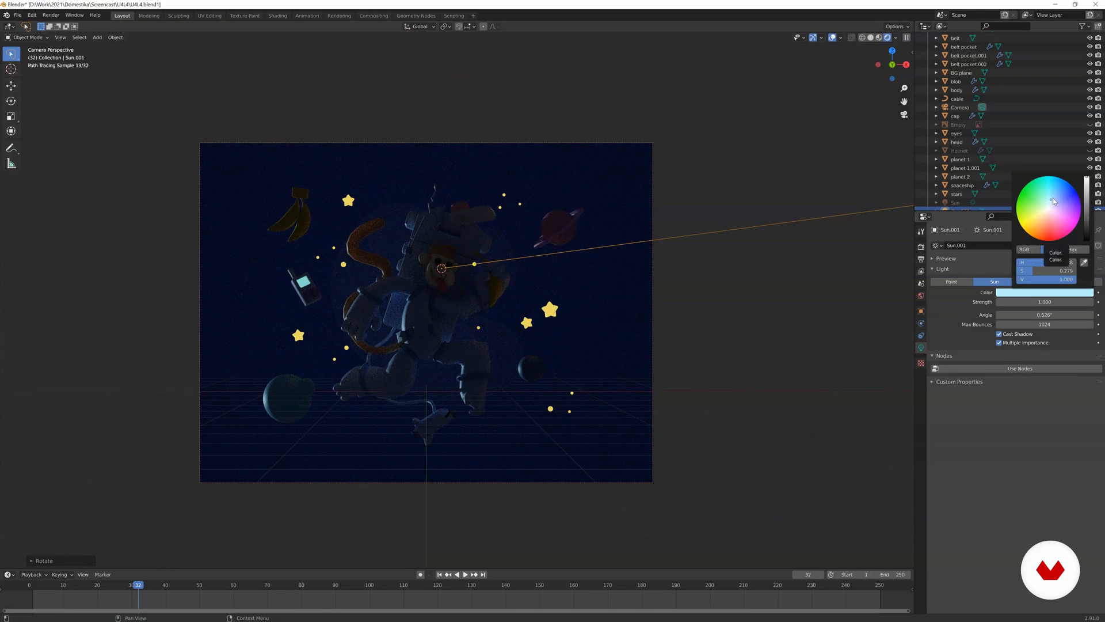
left_click(1027, 315)
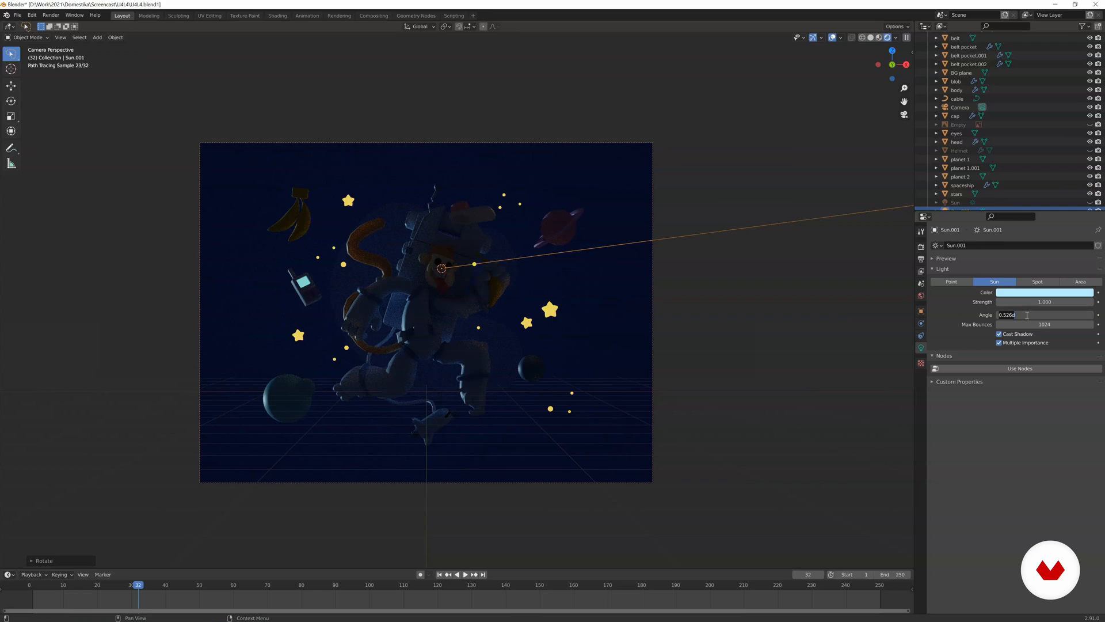
type("20")
key("Return")
Unhide all hidden objects and delete the sketch reference image.
key("alt")
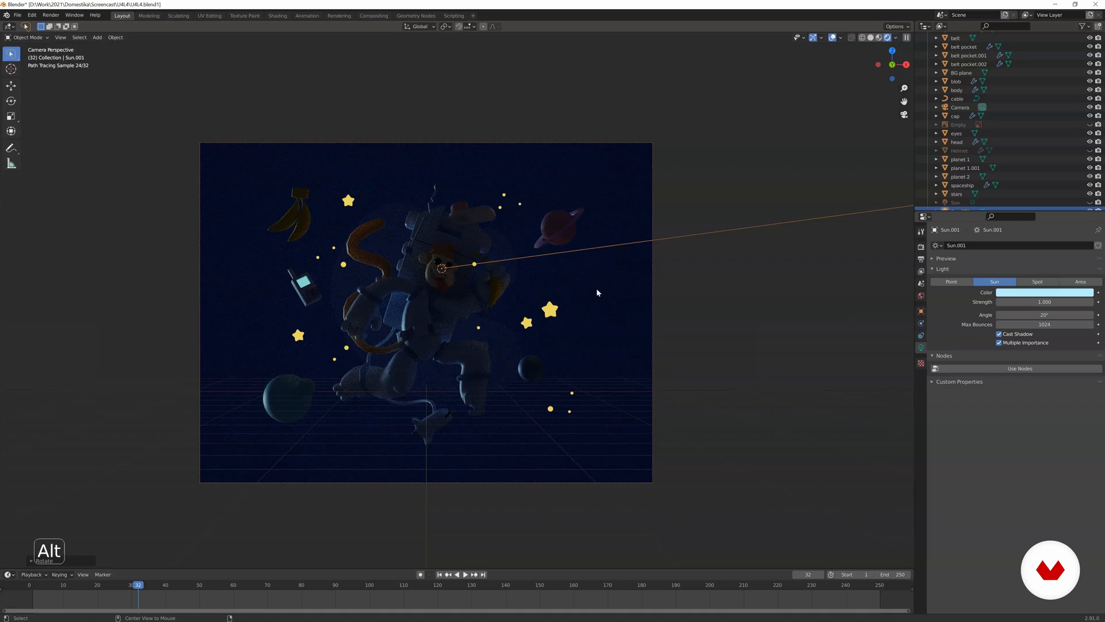
key("alt+h")
left_click(513, 185)
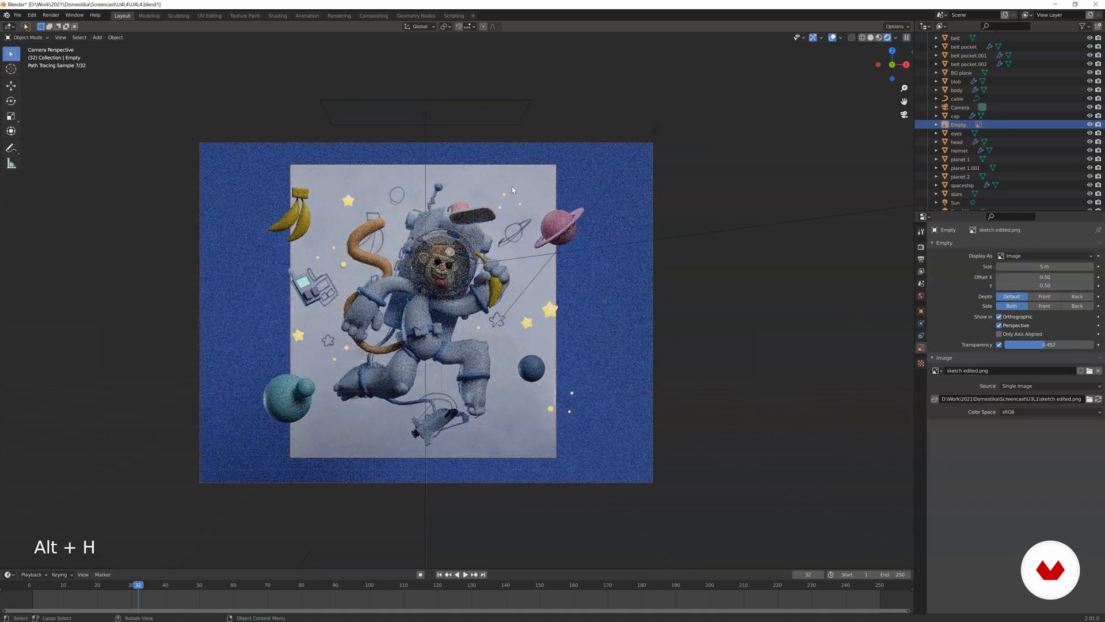
key("x")
left_click(510, 192)
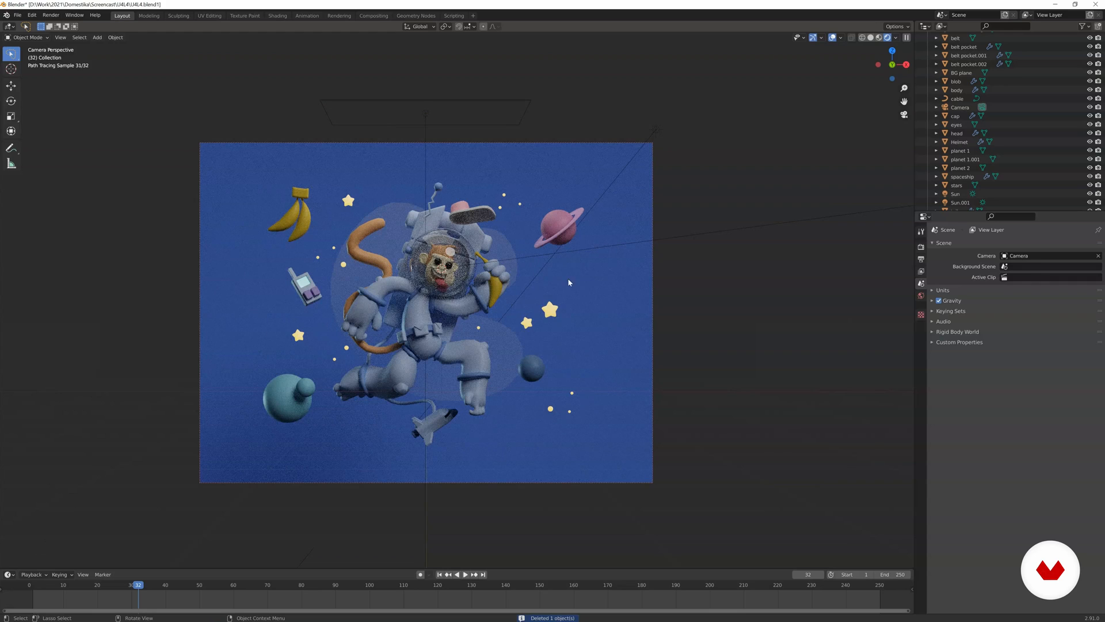
Brighten the world background colour to a value of about 0.369 and shift it to a more saturated blue.
left_click(608, 278)
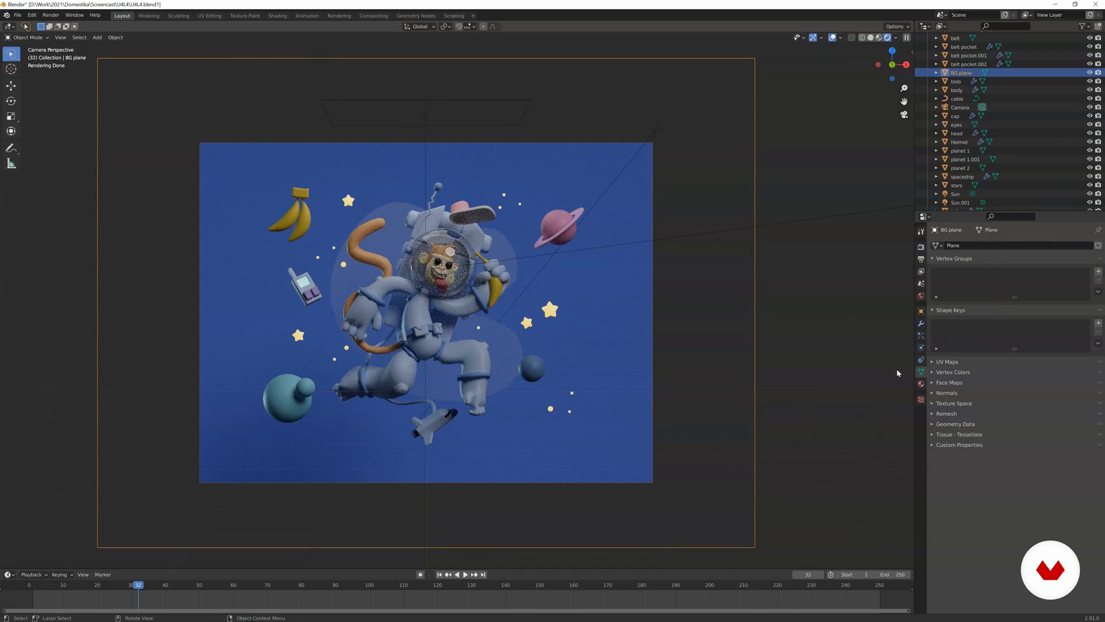
left_click(921, 295)
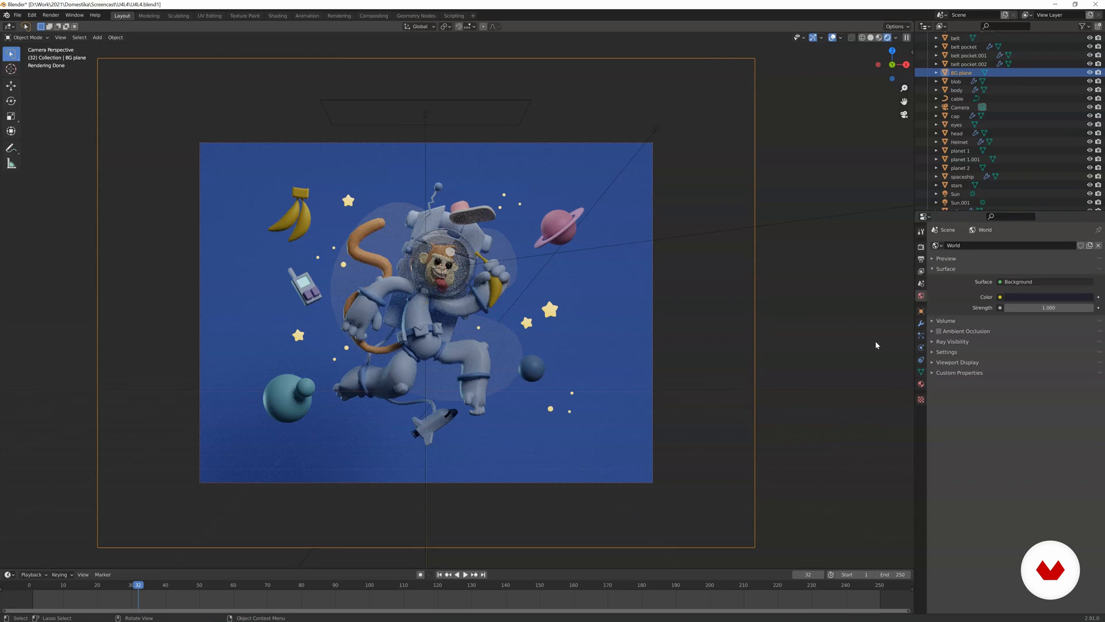
left_click(1039, 297)
left_click_drag(1084, 227, 1087, 211)
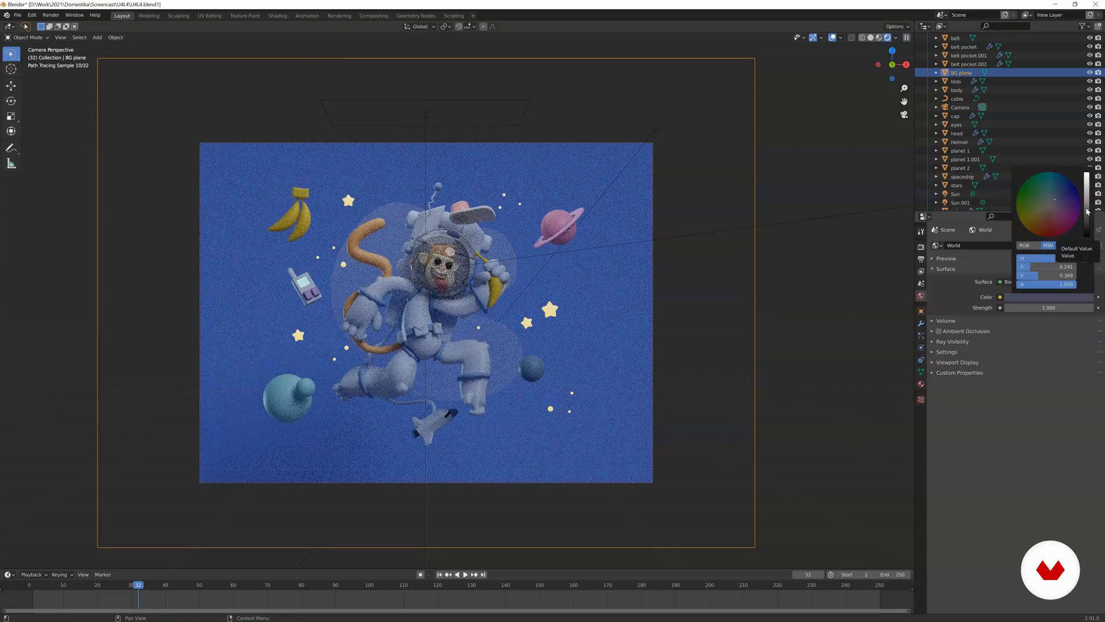
left_click(1055, 194)
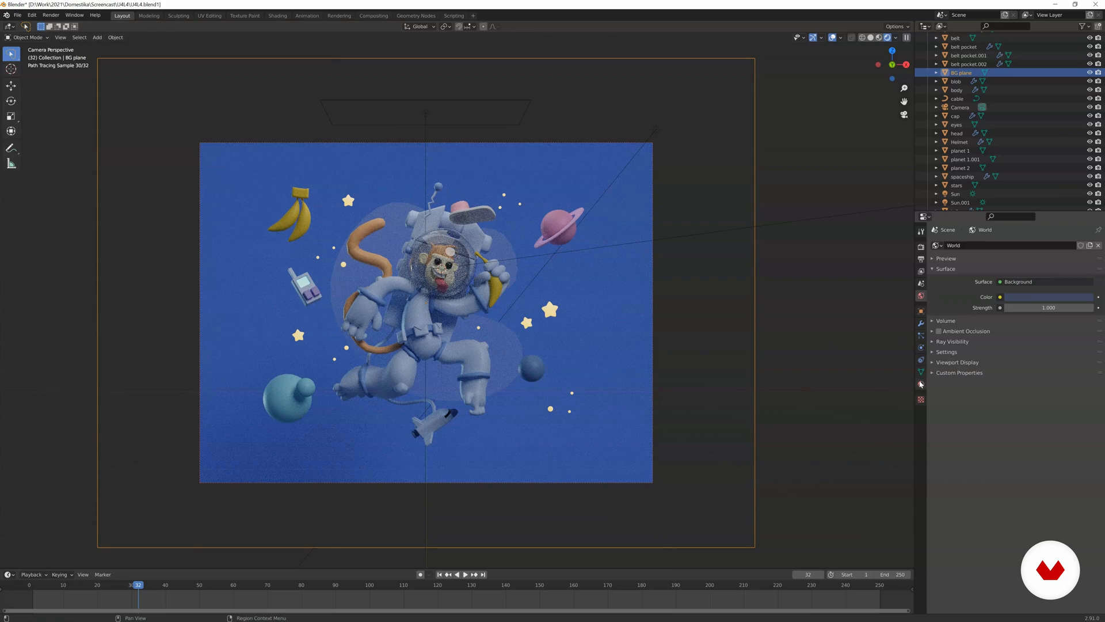
Slightly darken the base colour of the background plane's material.
left_click(921, 384)
left_click(1039, 345)
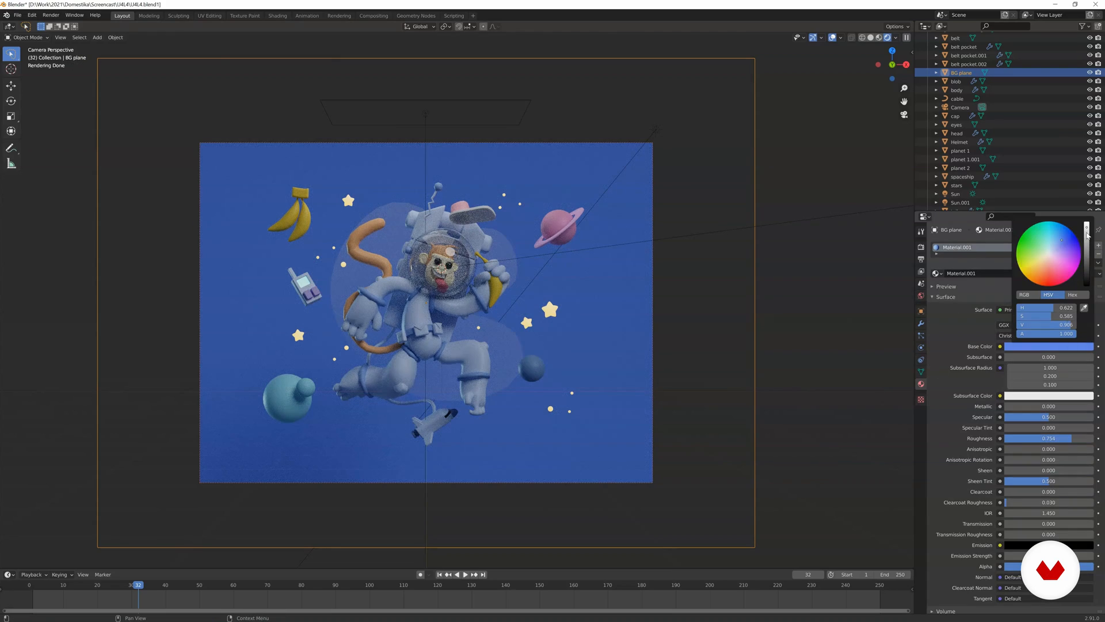
left_click_drag(1088, 235, 1087, 237)
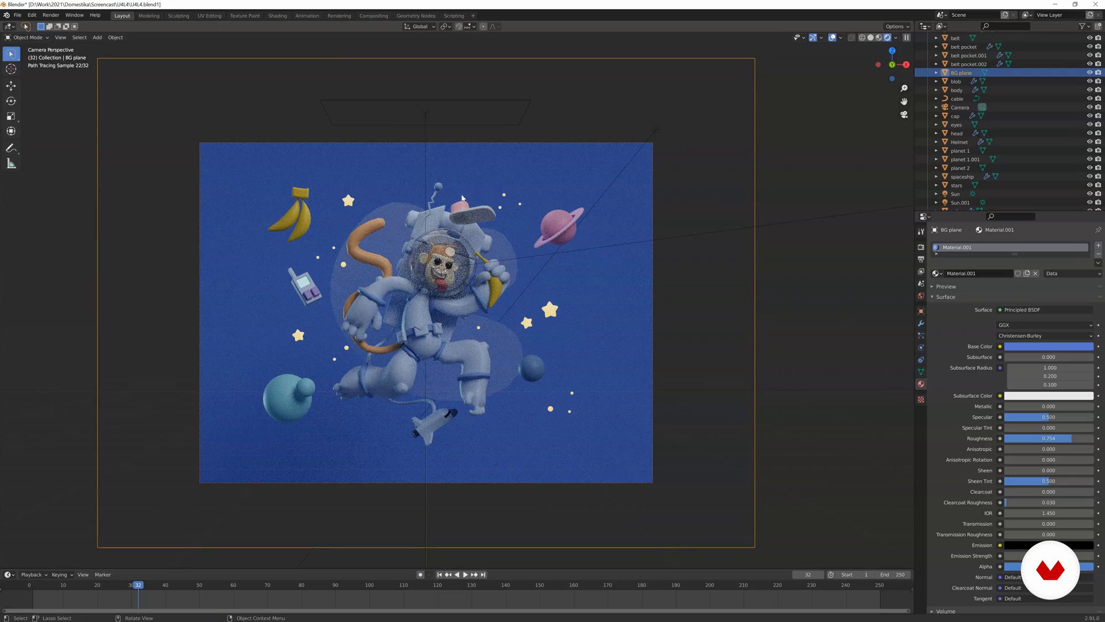
Switch to Solid shading and change the shape of the area light above the camera frame to Disk.
left_click(426, 117)
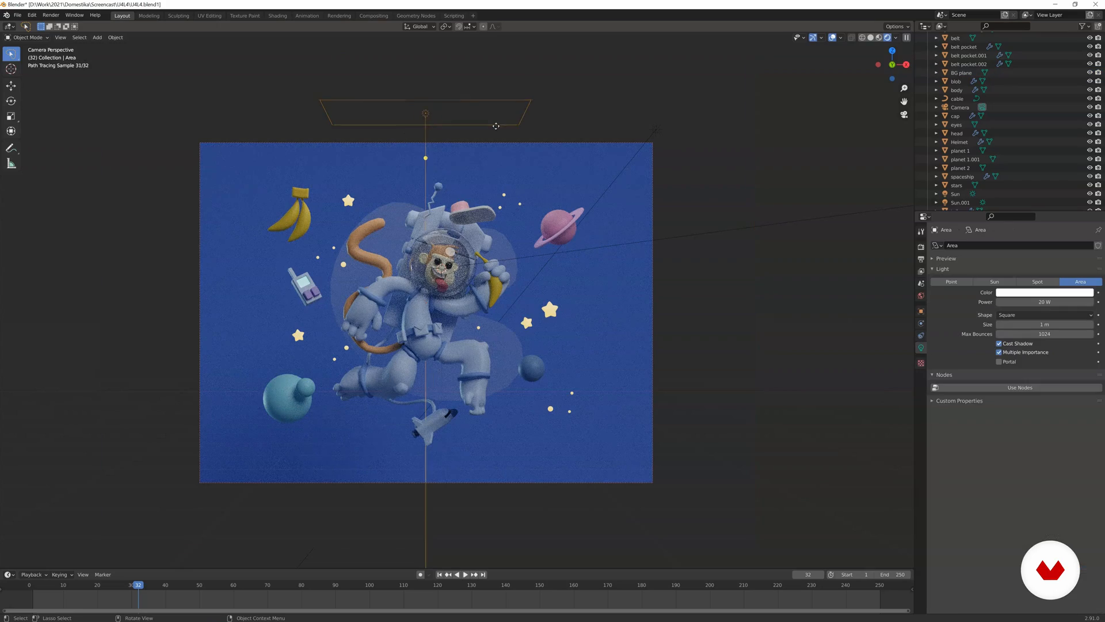
scroll(438, 191, "up", 3)
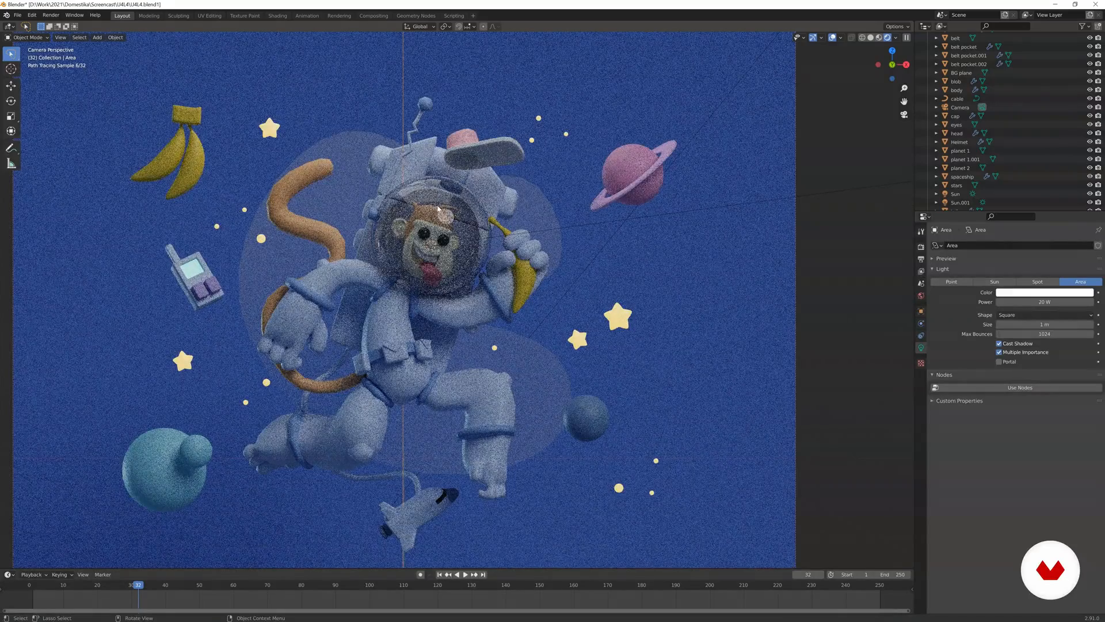
key("z")
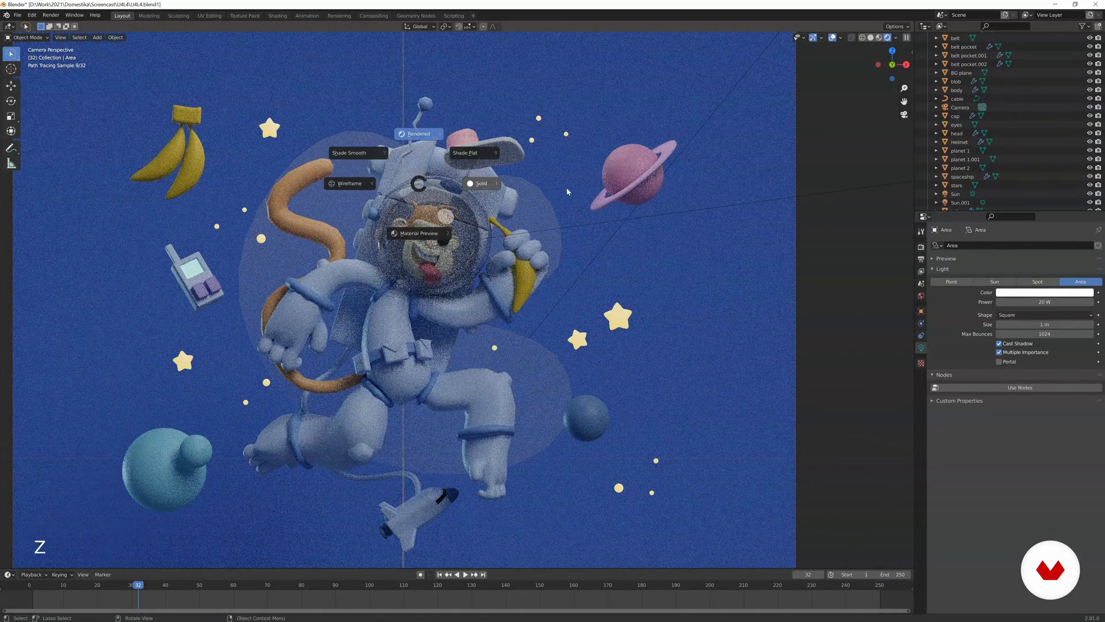
left_click(567, 188)
left_click(1004, 316)
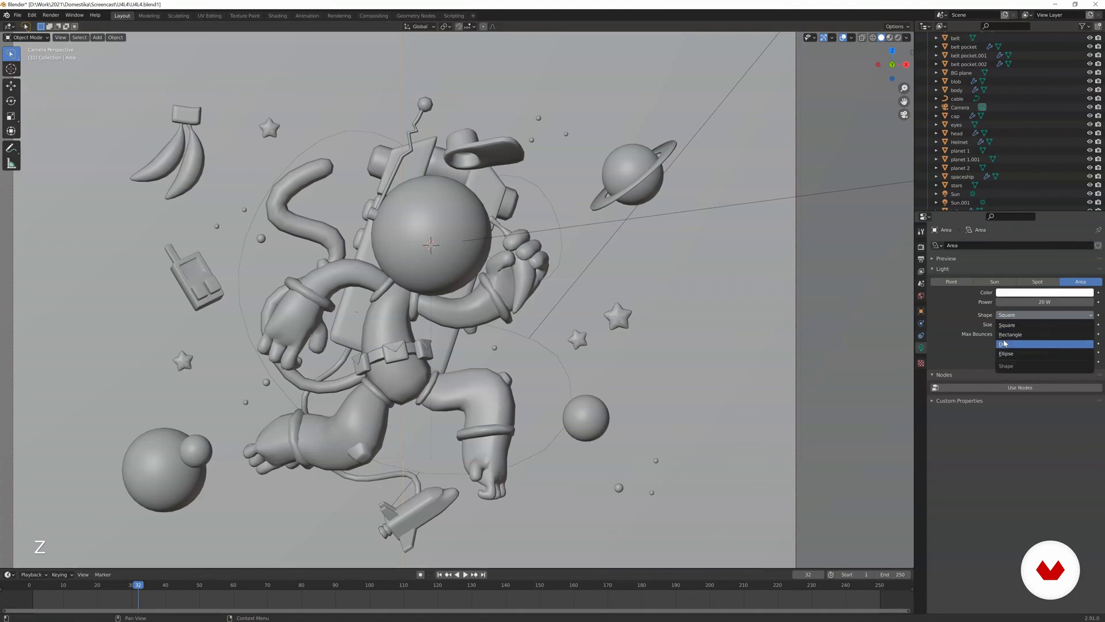
left_click(1004, 343)
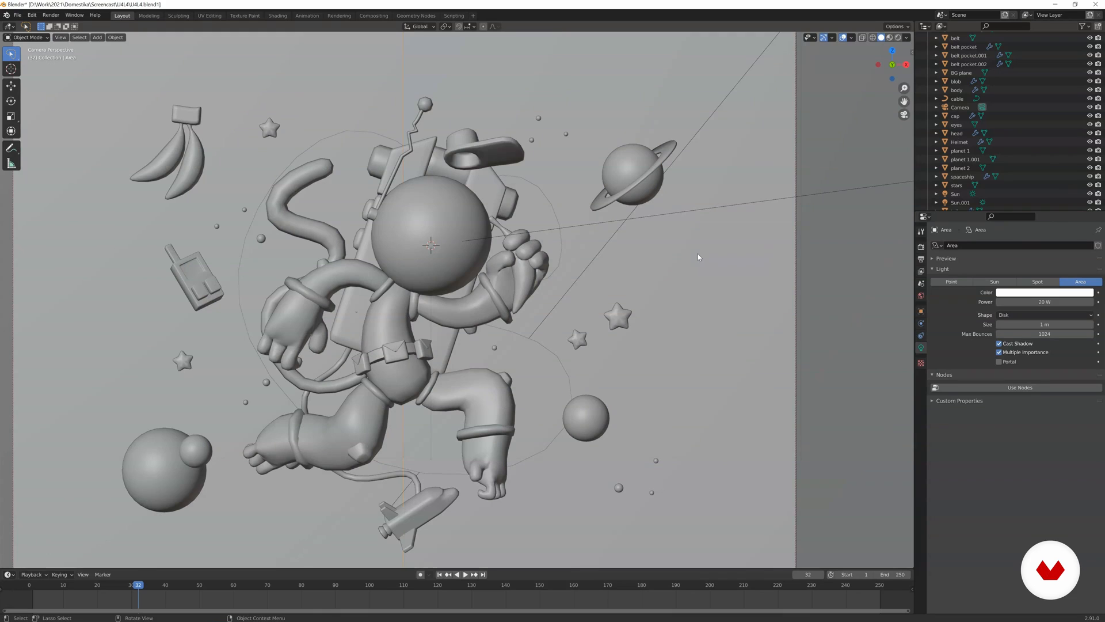
Render the image, inspect the result up close, and return to the scene.
key("F12")
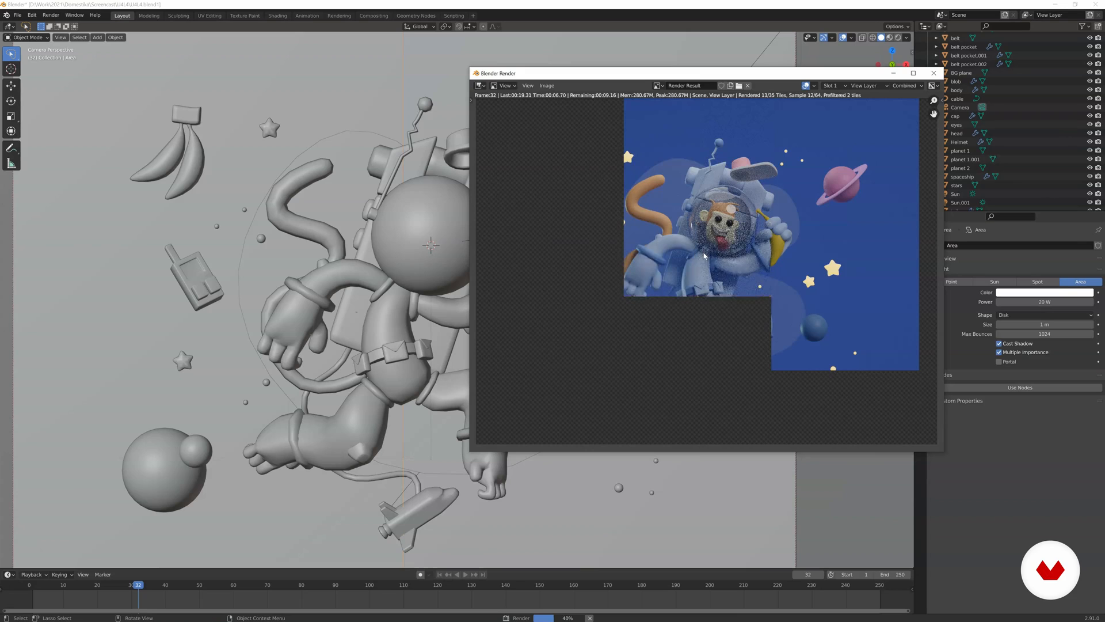
scroll(703, 253, "down", 1)
scroll(704, 253, "up", 2)
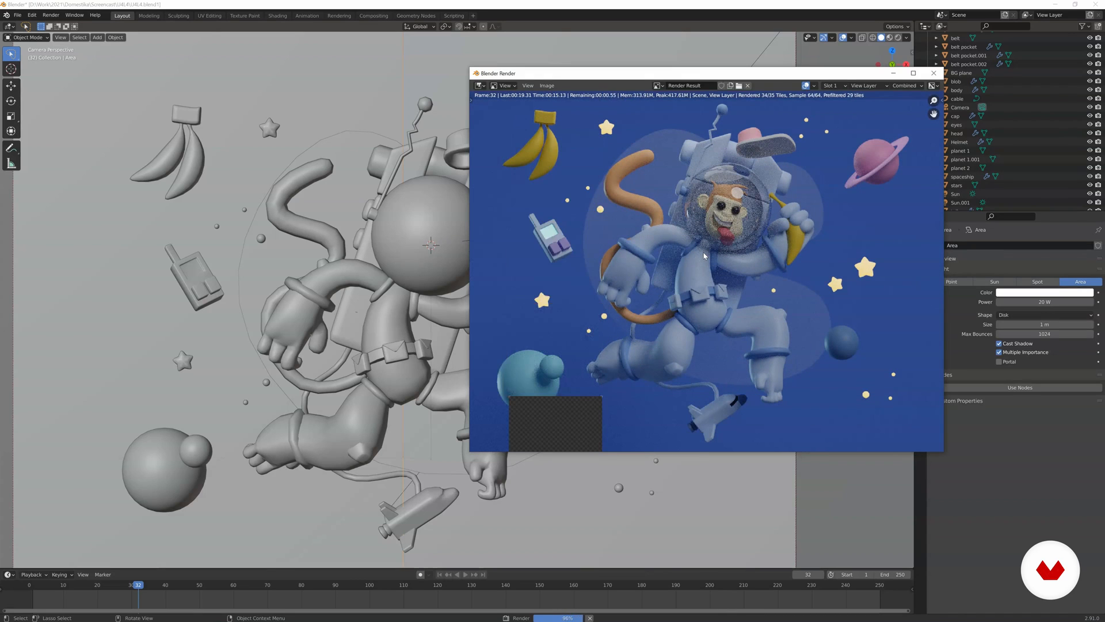
scroll(704, 255, "down", 1)
scroll(702, 256, "down", 2)
scroll(702, 256, "up", 1)
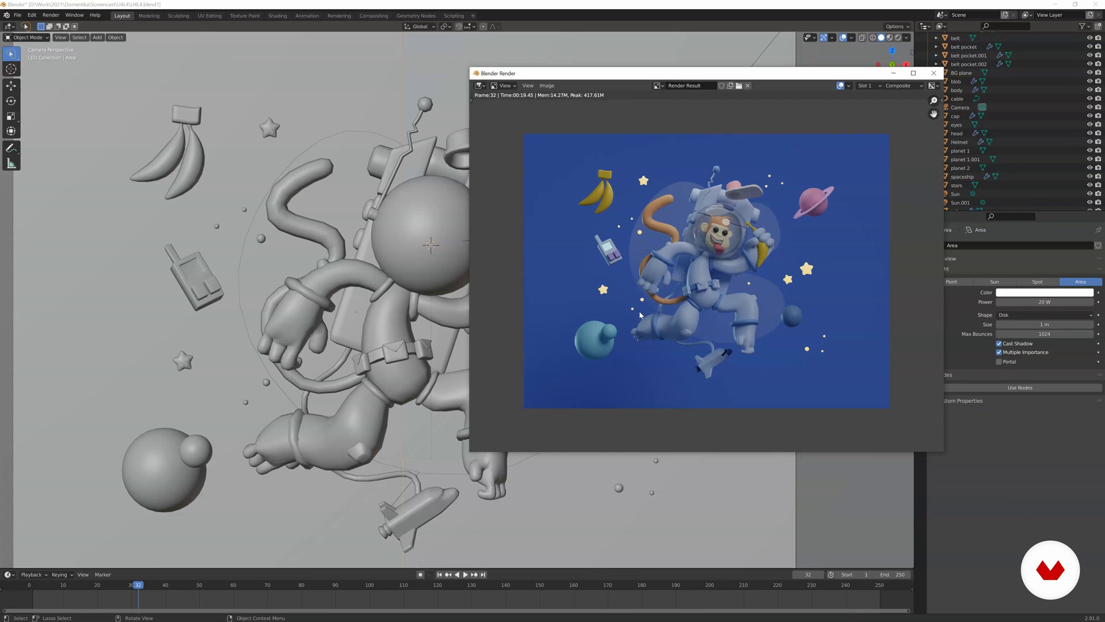
key("Escape")
Hide the area light and the second sun light from an orbited view, leaving only the first sun active.
scroll(629, 309, "down", 2)
middle_click_drag(630, 308, 595, 318)
left_click(577, 309)
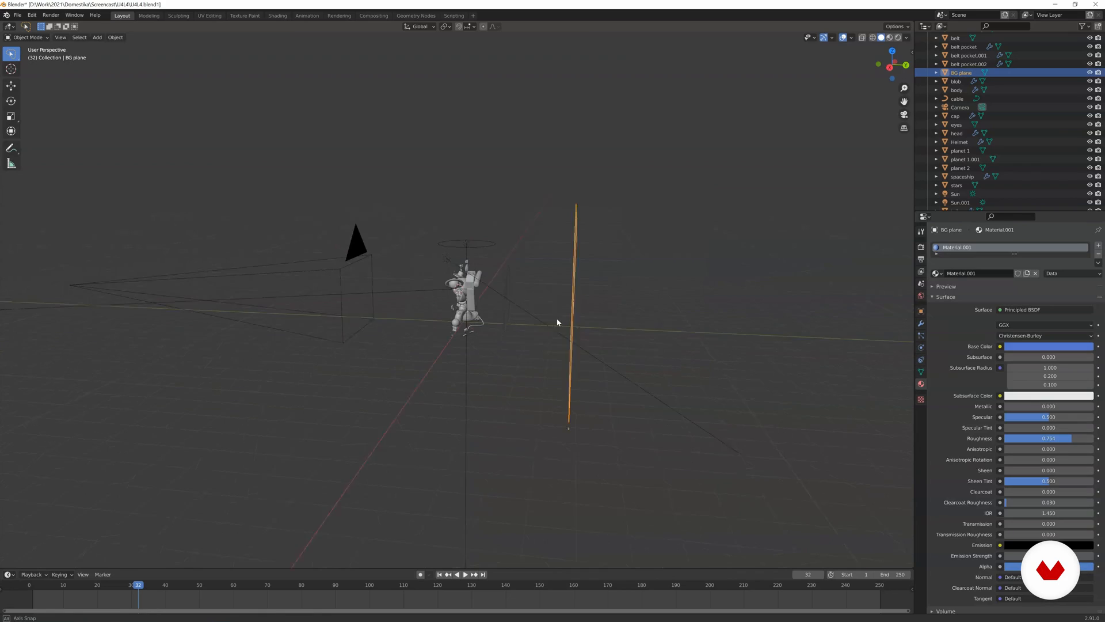
left_click(546, 321)
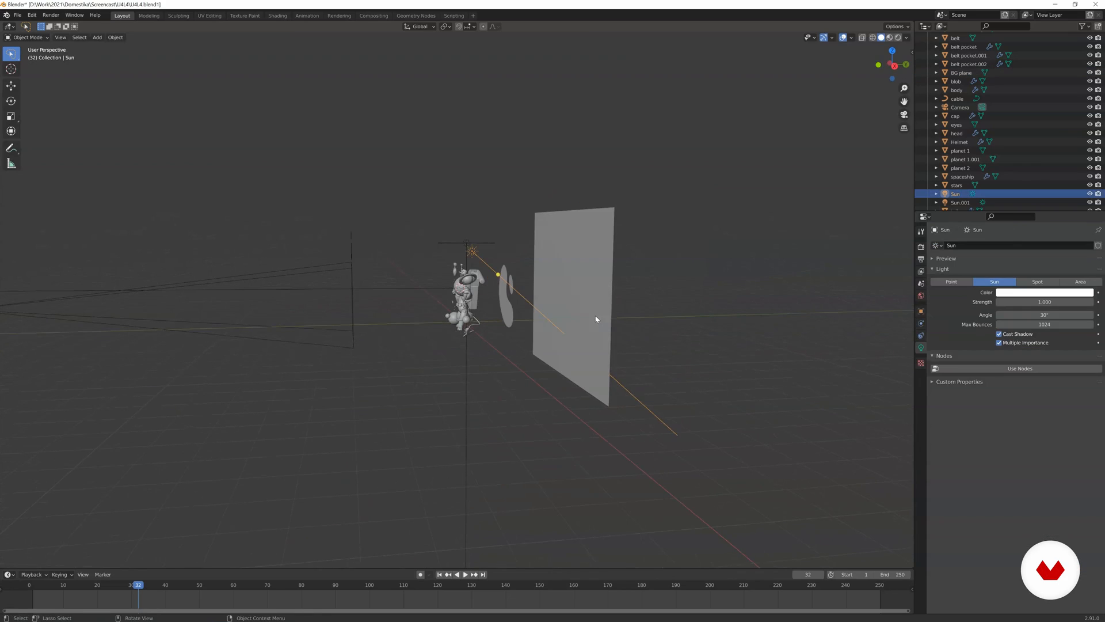
left_click(479, 252)
scroll(503, 257, "up", 3)
middle_click_drag(503, 257, 533, 276)
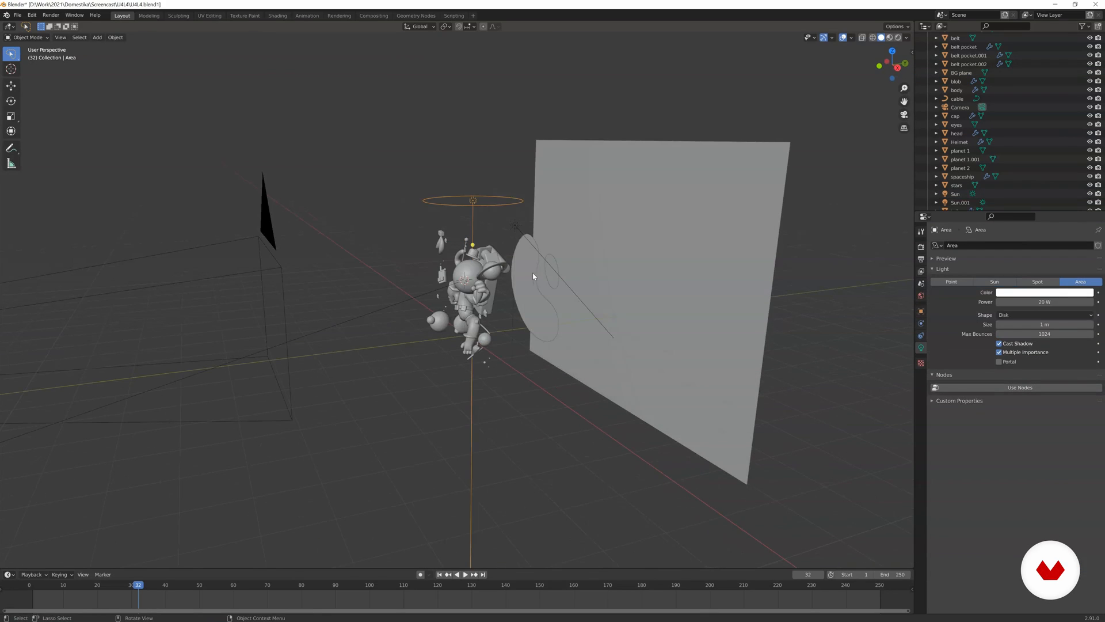
key("h")
left_click(432, 295)
key("h")
Rotate the first sun light freehand in Rendered shading to redirect its light, and return to the camera view.
mouse_move(487, 247)
middle_mouse_down()
mouse_move(520, 249)
mouse_move(535, 264)
middle_mouse_up()
key("z")
left_click(573, 235)
left_click(567, 278)
key("r")
left_click(612, 296)
key("KP_0")
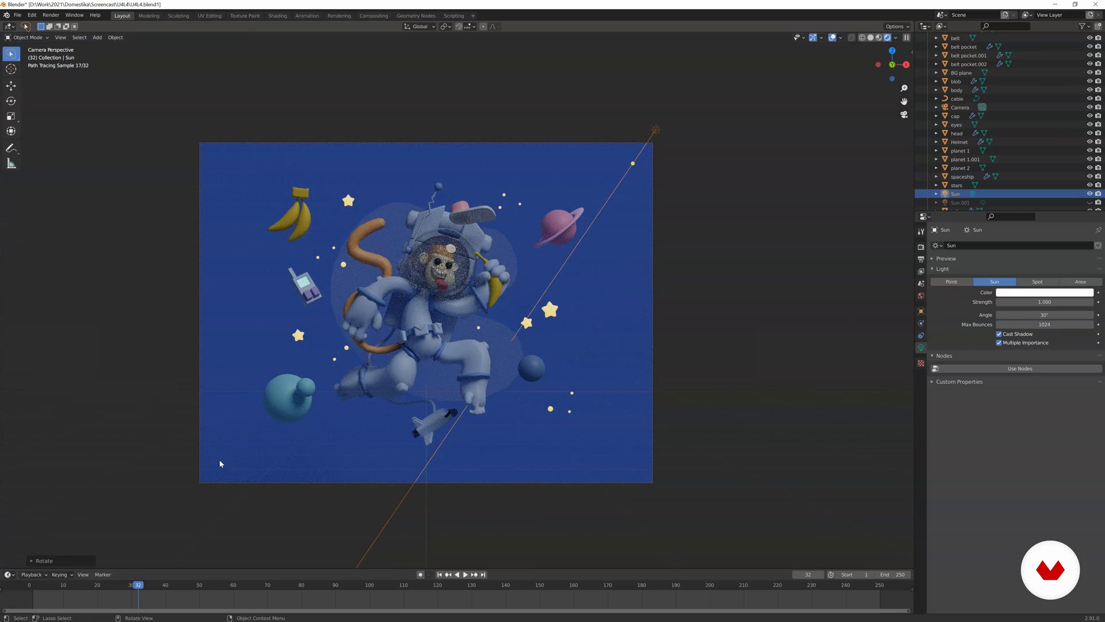
Unhide all lights, then duplicate the disk area light and move the copy along the global Y axis towards the background plane.
middle_click_drag(155, 374, 395, 319)
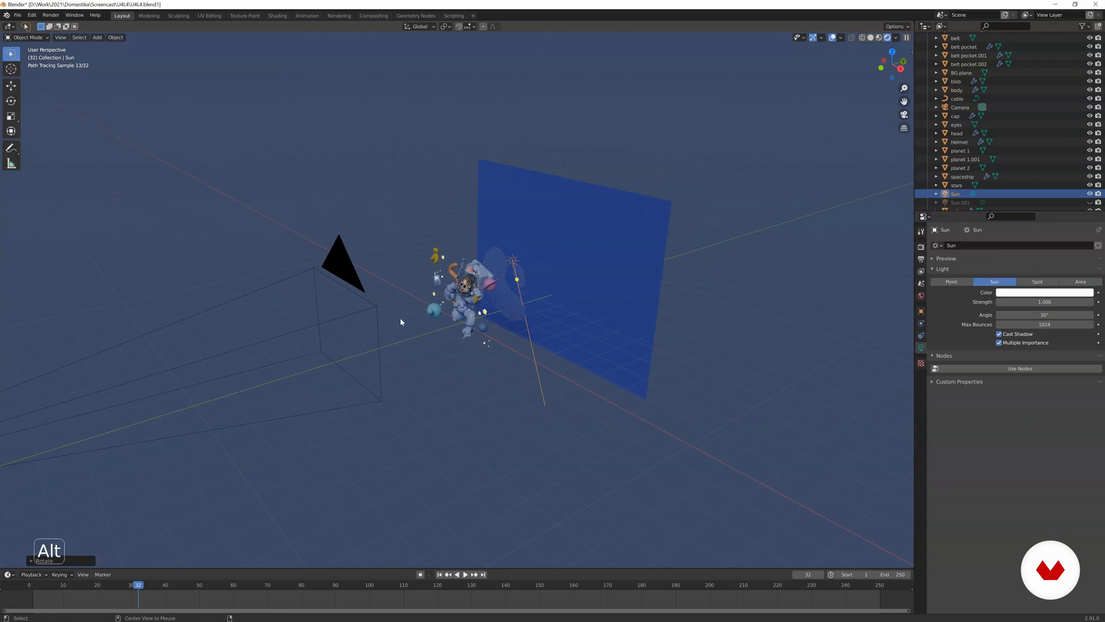
key("alt+h")
left_click(482, 243)
middle_click_drag(476, 247, 554, 259)
key("KP_0")
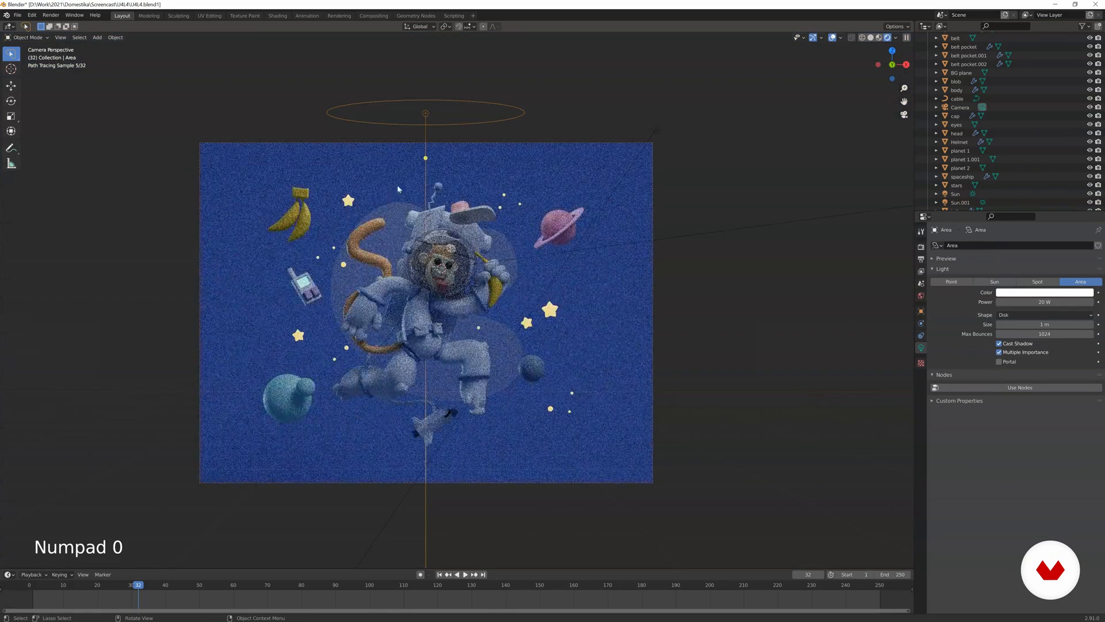
key("KP_0")
key("shift+d")
middle_click(495, 213)
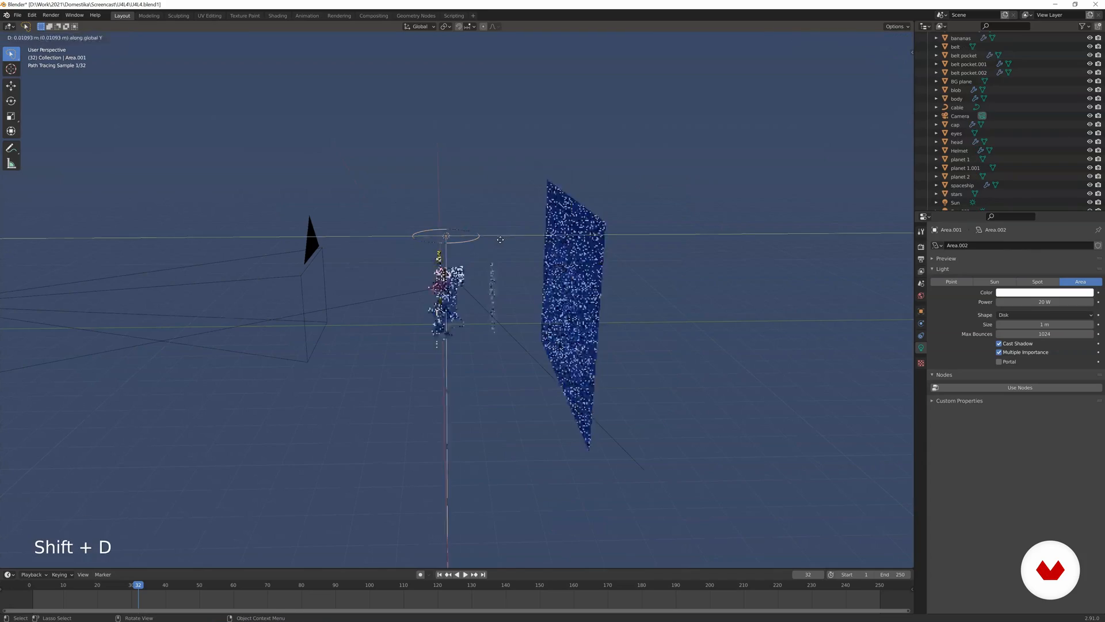
left_click(588, 232)
key("KP_0")
Adjust the duplicated area light's height so it lines up with the original light above the camera frame.
key("g")
middle_click(587, 216)
left_click(590, 180)
left_click(741, 254)
scroll(736, 253, "down", 2)
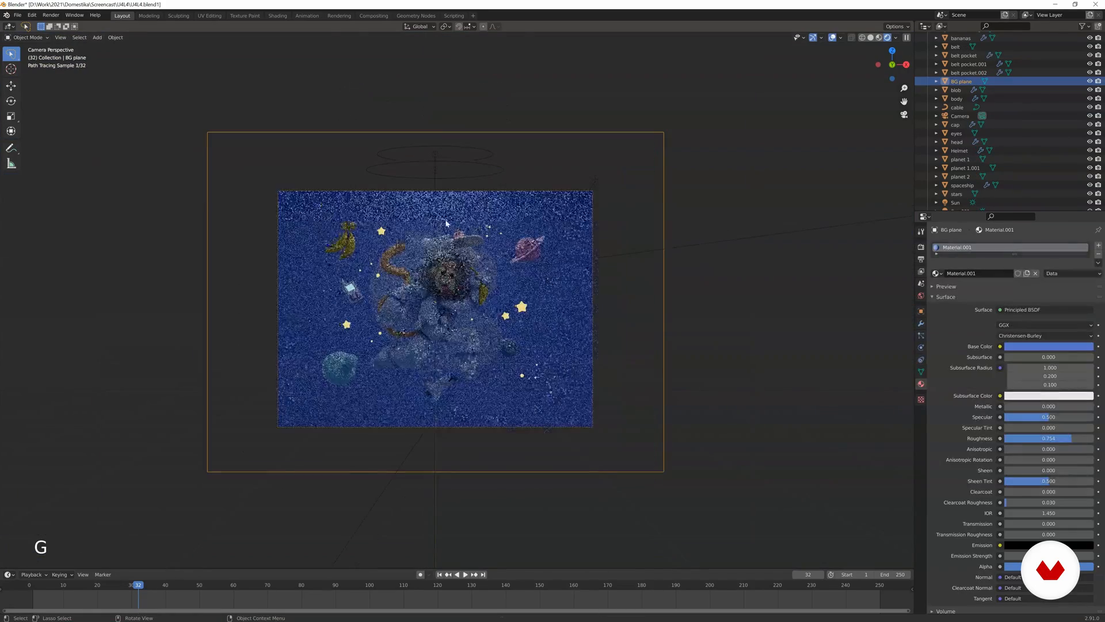
left_click(437, 151)
key("g")
middle_click(441, 162)
left_click(442, 163)
left_click(639, 275)
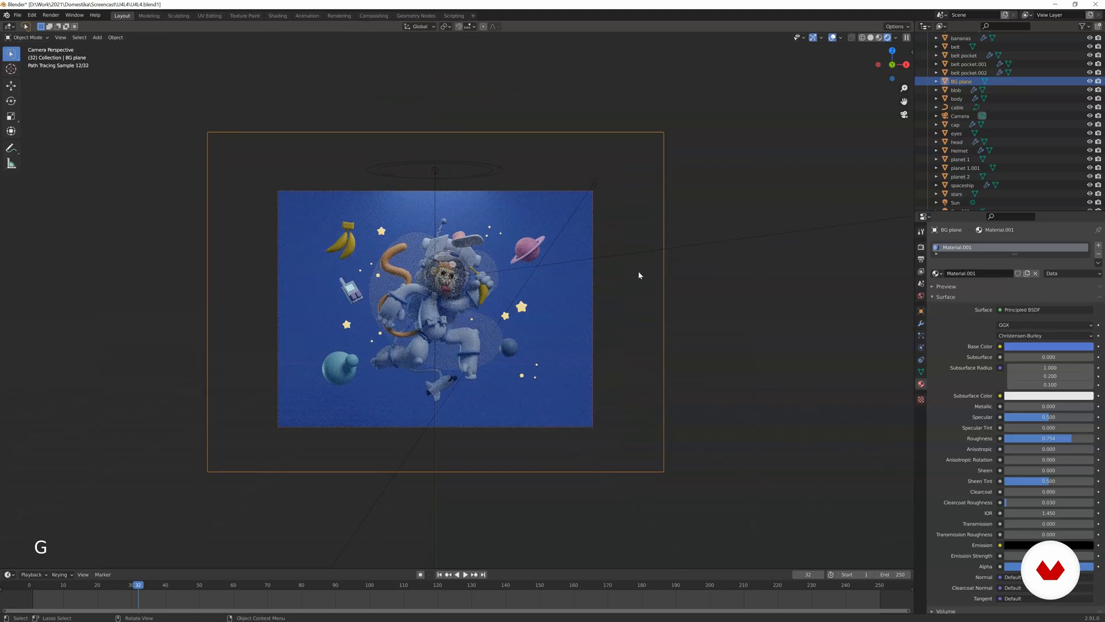
Change the duplicated area light's shape to Square and rescale it in front of the background plane.
left_click(484, 176)
middle_click_drag(484, 176, 550, 216)
left_click(525, 211)
left_click(523, 208)
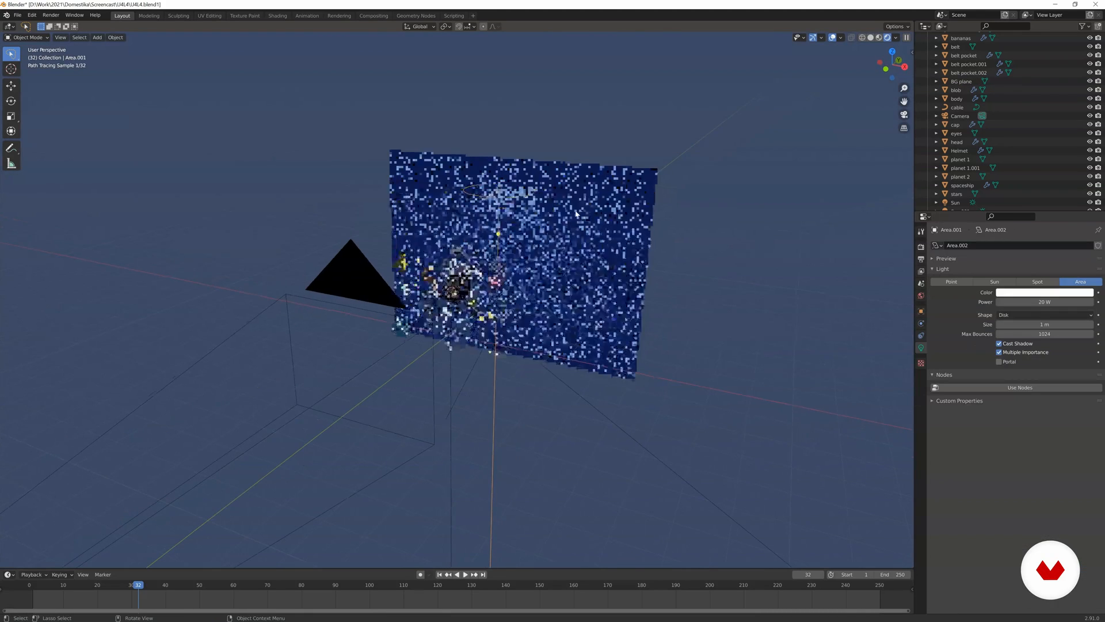
left_click(1009, 316)
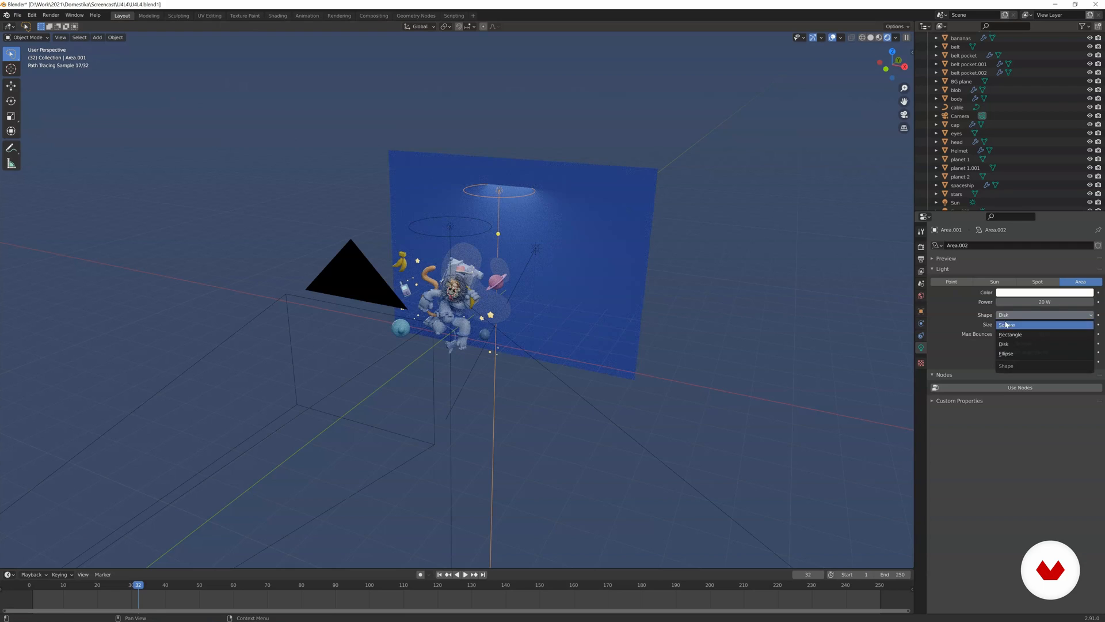
left_click(1011, 293)
key("s")
left_click(735, 234)
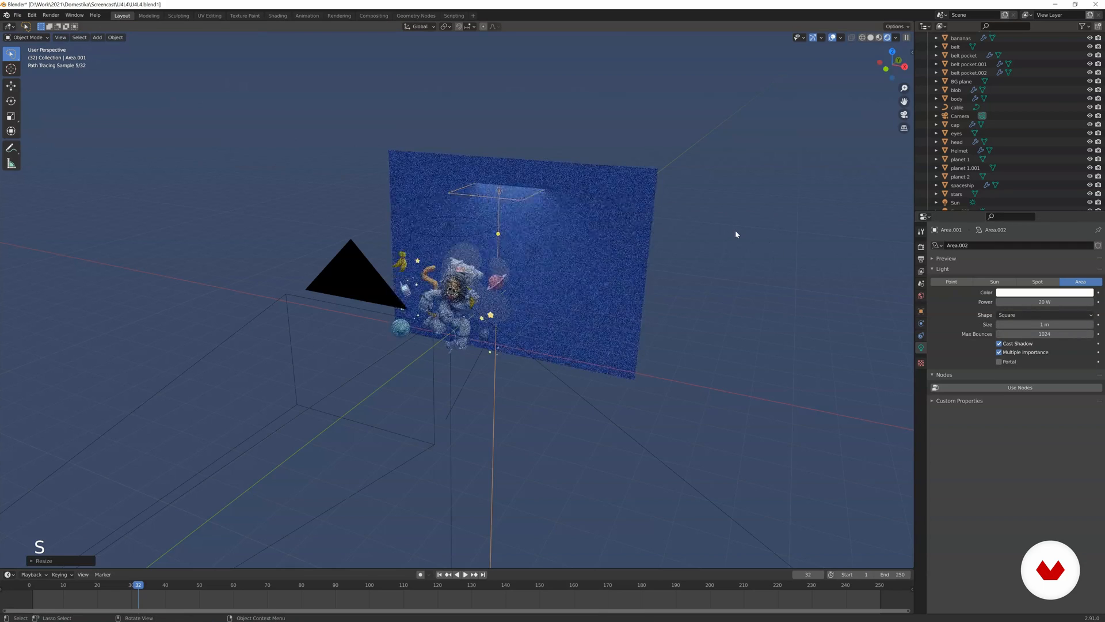
In Material Preview, reposition the loose stars around the monkey to vary their depth in front of the background plane.
key("KP_0")
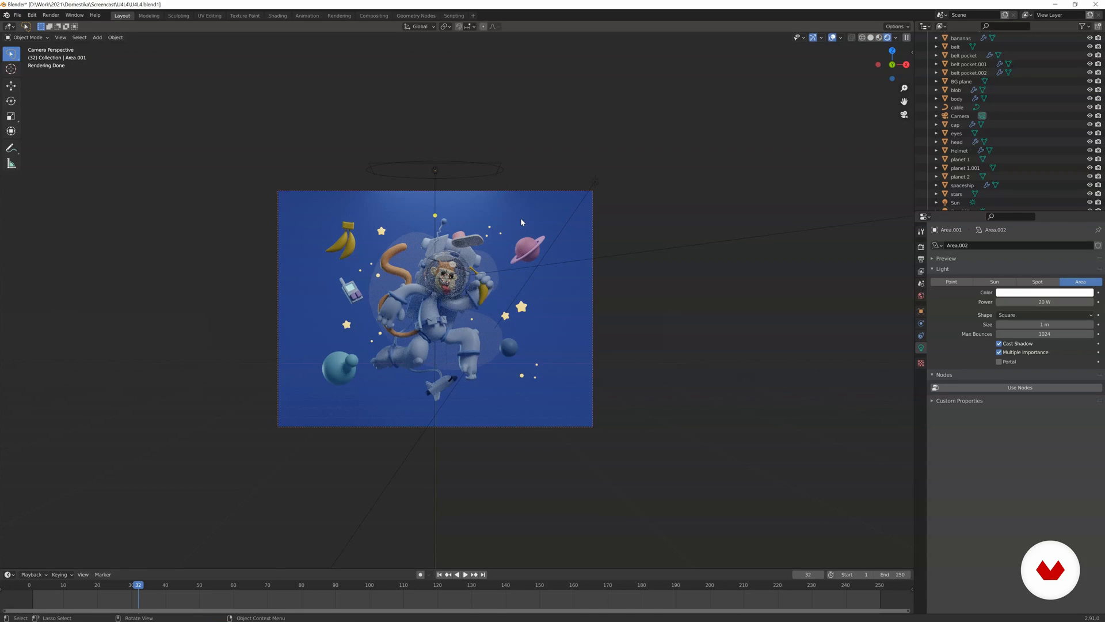
middle_click_drag(565, 220, 526, 247)
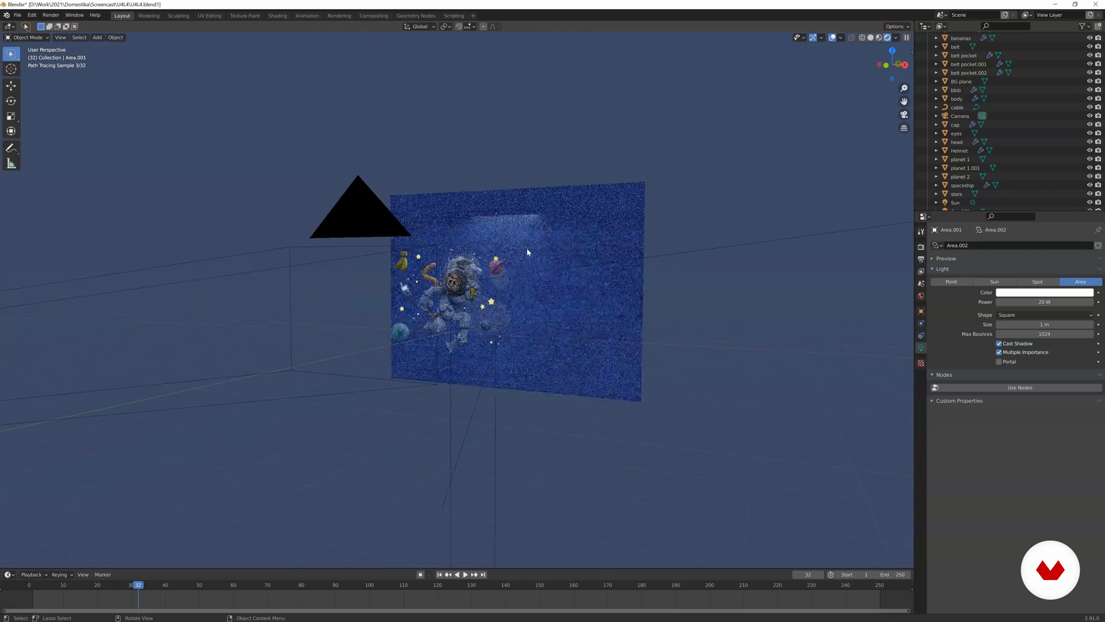
key("z")
left_click(511, 333)
mouse_move(511, 333)
middle_mouse_down()
mouse_move(499, 326)
mouse_move(453, 349)
mouse_move(475, 316)
mouse_move(506, 325)
mouse_move(480, 337)
mouse_move(548, 331)
mouse_move(354, 339)
mouse_move(448, 339)
middle_mouse_up()
left_click(462, 320)
left_click(453, 324, "shift")
scroll(474, 315, "up", 1)
key("g")
left_click(474, 315)
left_click(480, 339)
key("g")
left_click(548, 332)
In the stars mesh, move the cluster of small dots beside the blue planet back towards the background plane.
left_click(509, 336)
key("g")
left_click(511, 334)
key("Tab")
key("g")
left_click(415, 325)
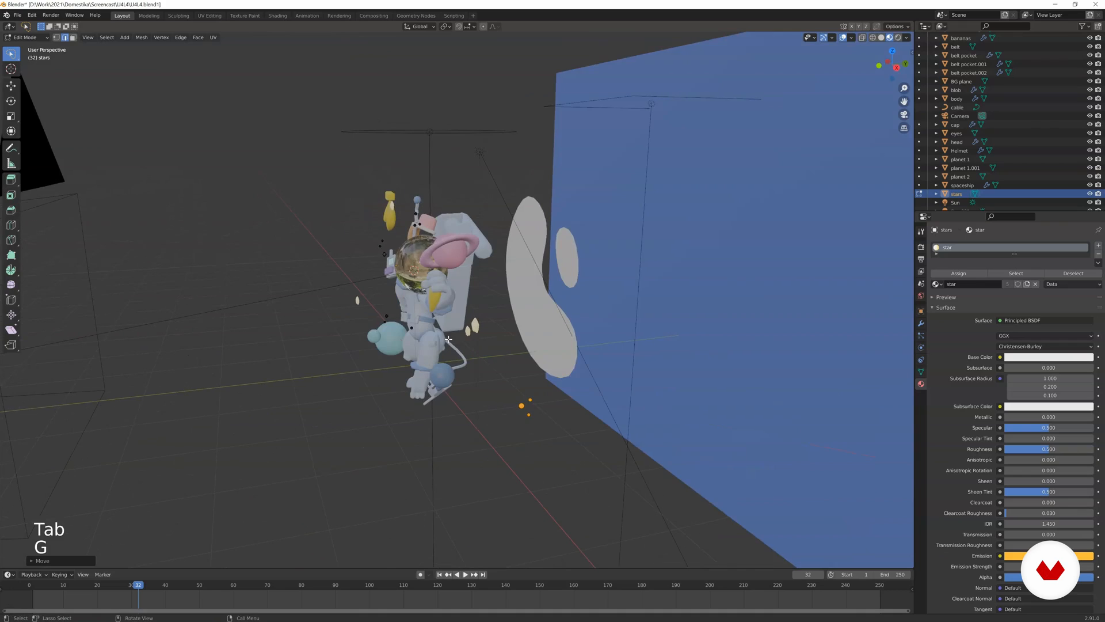
key("Tab")
Move the spaceship along the global Y axis, away from the monkey towards the background plane.
mouse_move(538, 402)
middle_mouse_down()
mouse_move(572, 389)
mouse_move(479, 329)
mouse_move(498, 376)
mouse_move(541, 403)
middle_mouse_up()
left_click(488, 386)
key("g")
middle_click(533, 401)
left_click(497, 392)
Move the cable's end points along global Y to meet the spaceship, and return to the camera view in Rendered shading.
left_click(476, 378)
key("Tab")
key("g")
middle_click(470, 381)
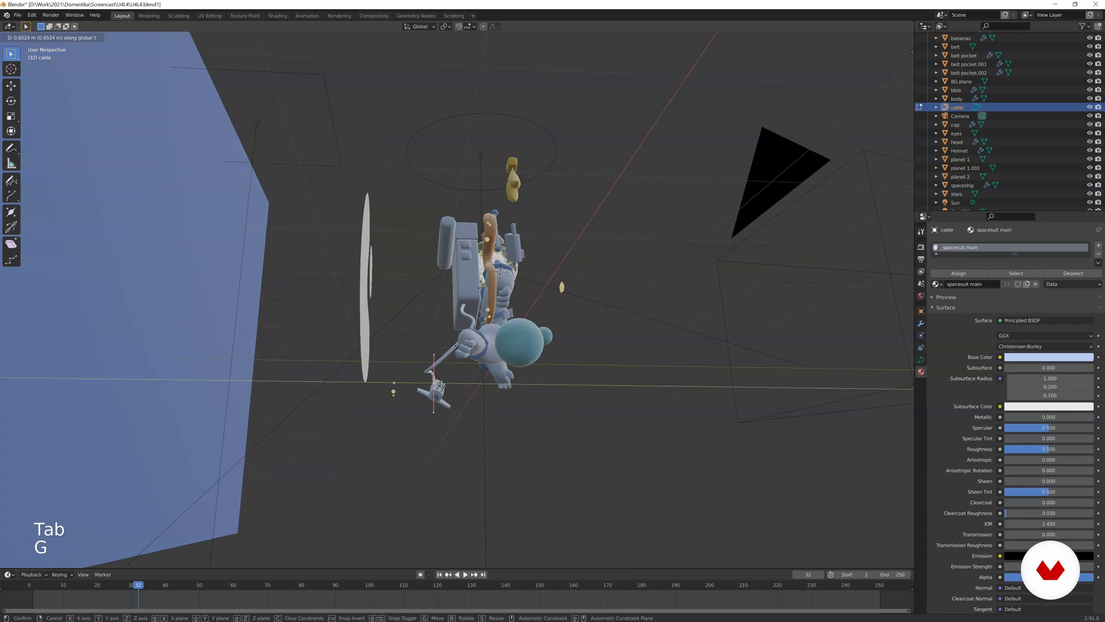
left_click(441, 384)
key("g")
left_click(549, 340)
key("Tab")
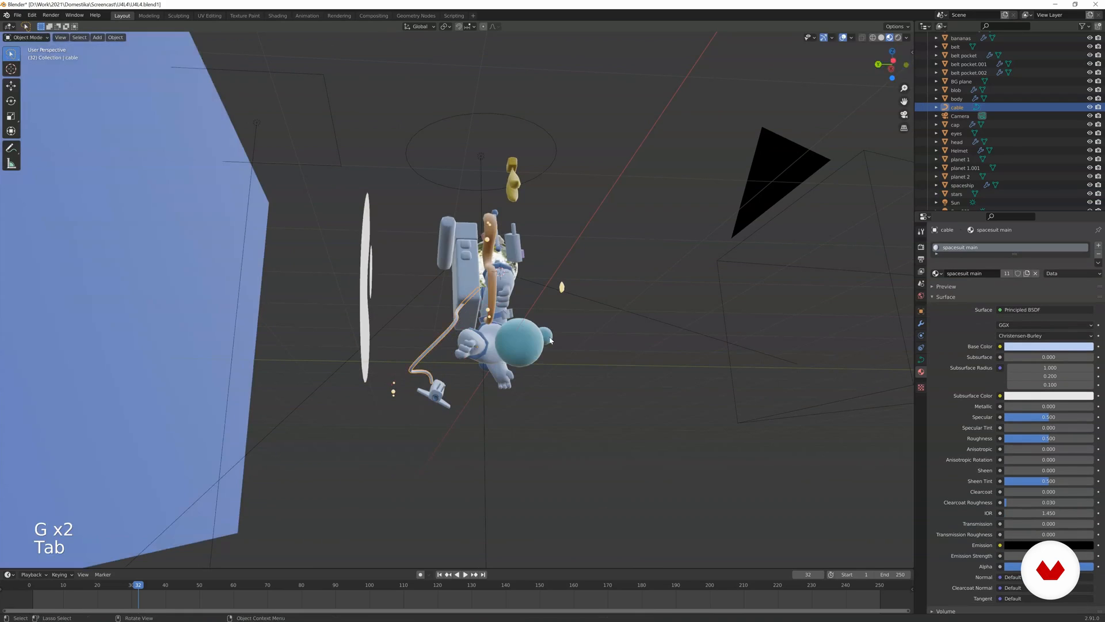
key("KP_0")
key("z")
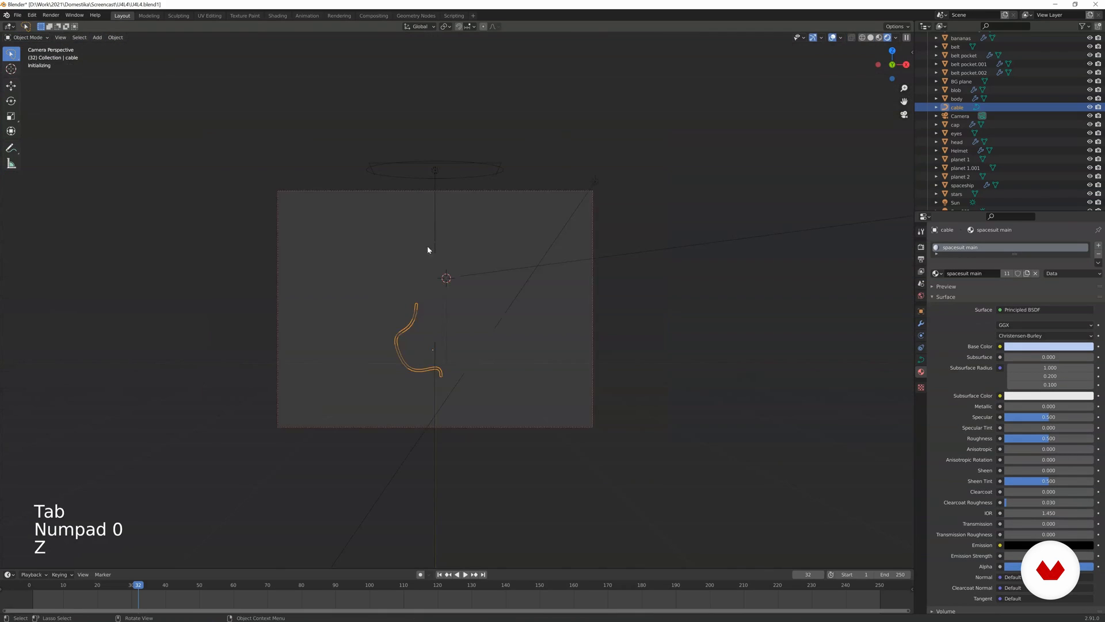
left_click(498, 375)
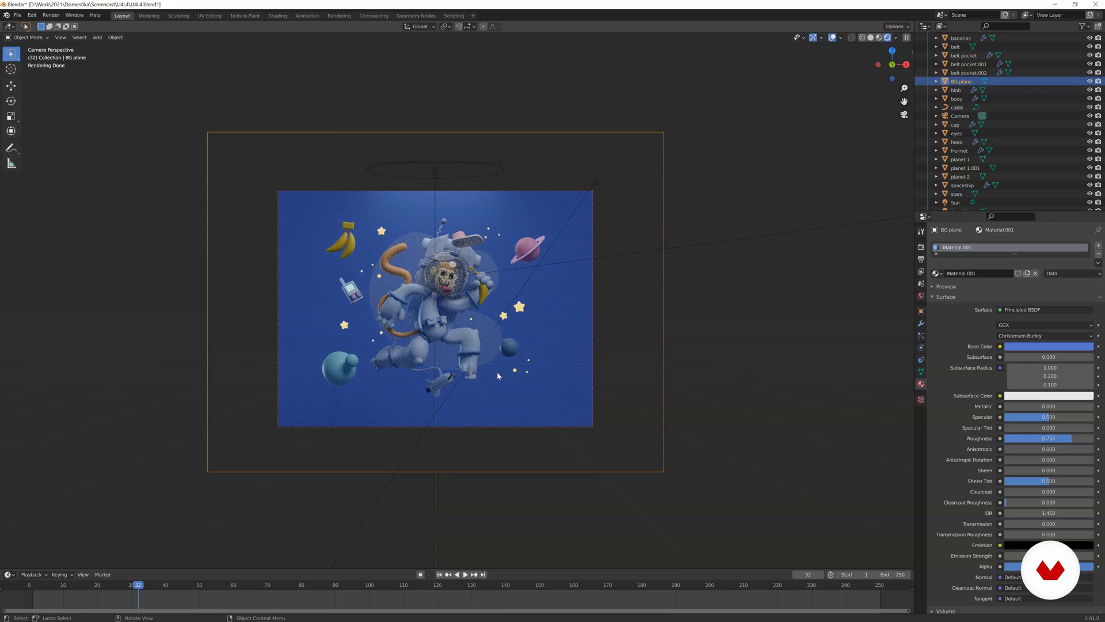
Switch to Material Preview and add a Plain Axes empty to the scene.
key("z")
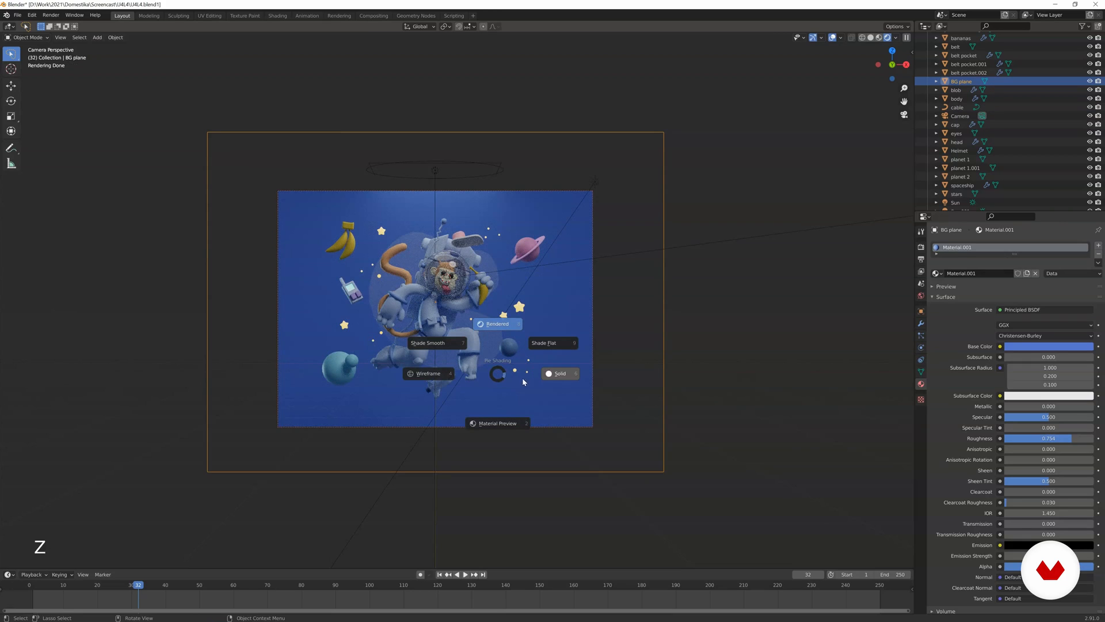
left_click(489, 424)
middle_click_drag(489, 424, 468, 371)
scroll(469, 370, "up", 8)
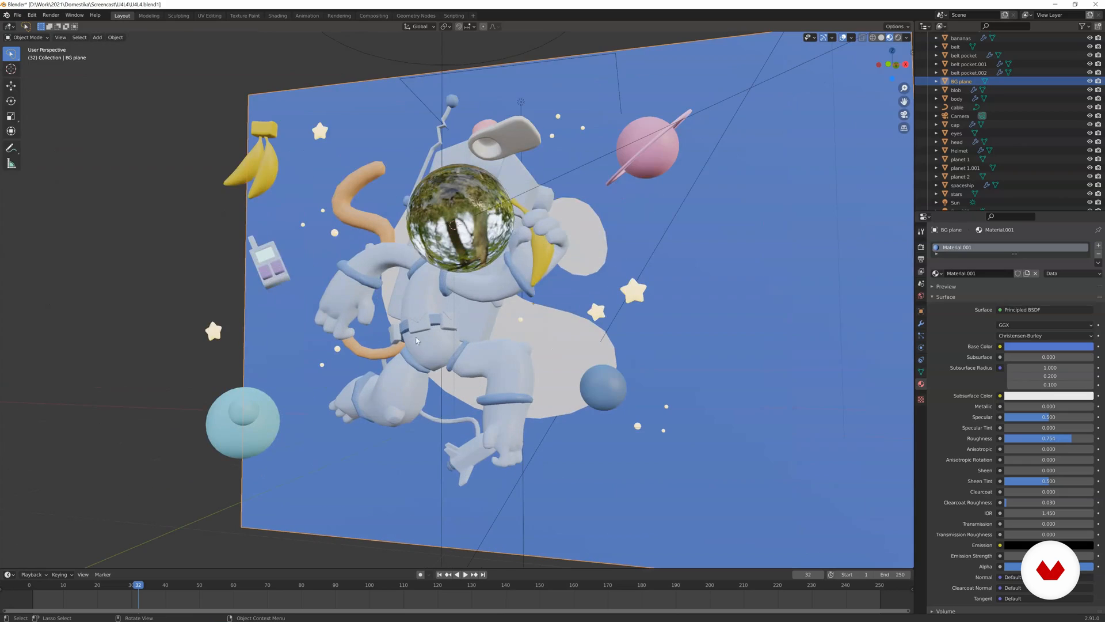
key("shift+a")
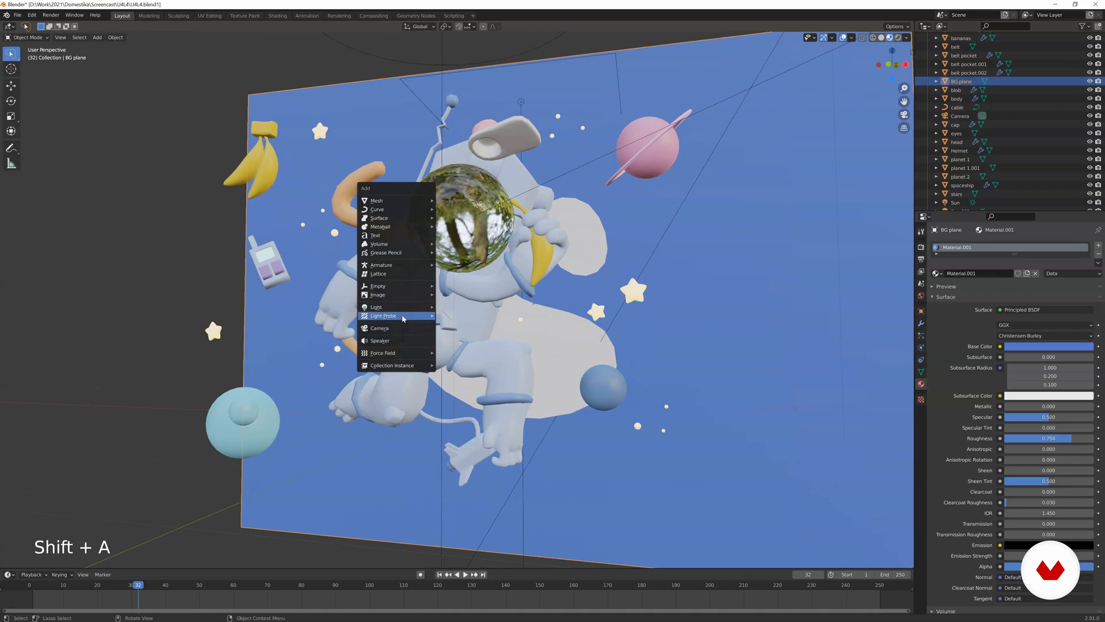
mouse_move(405, 289)
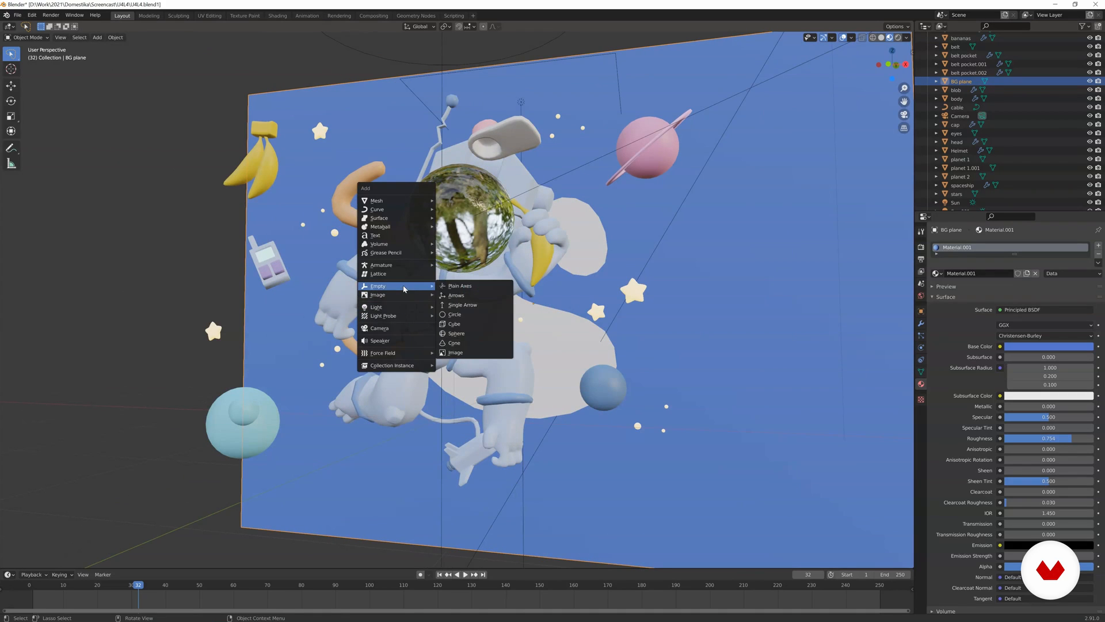
left_click(449, 286)
Position the empty at the monkey's face inside the helmet, using Wireframe shading to check its placement.
key("g")
left_click(436, 268)
middle_click_drag(436, 268, 500, 254)
key("g")
left_click(530, 260)
key("g")
left_click(570, 250)
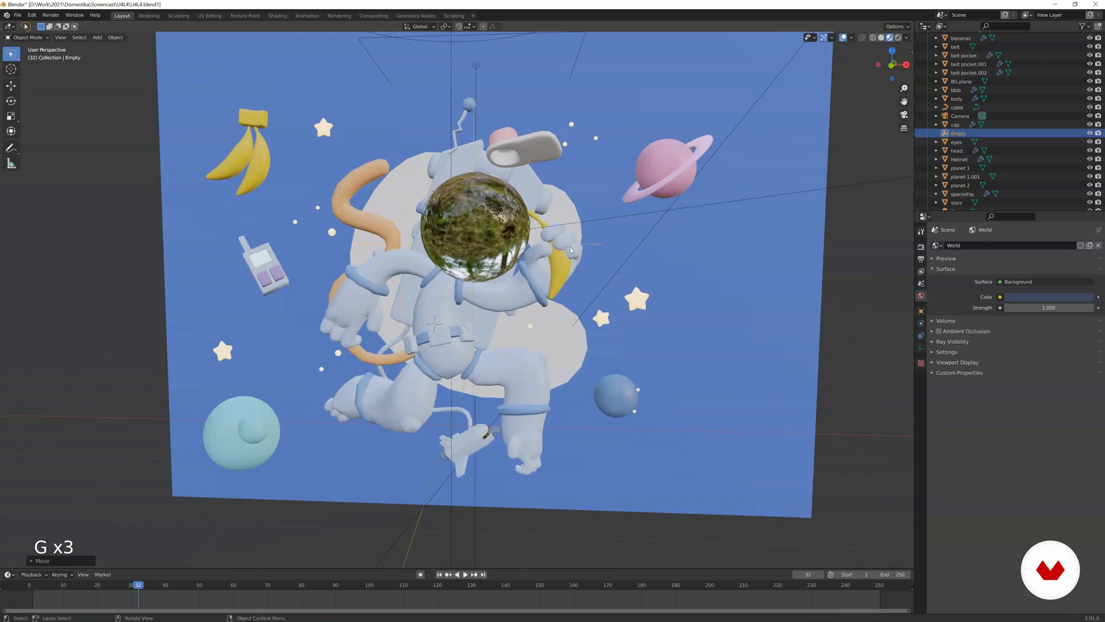
middle_click_drag(570, 250, 657, 253)
key("z")
middle_click_drag(432, 247, 760, 234)
key("g")
left_click(547, 250)
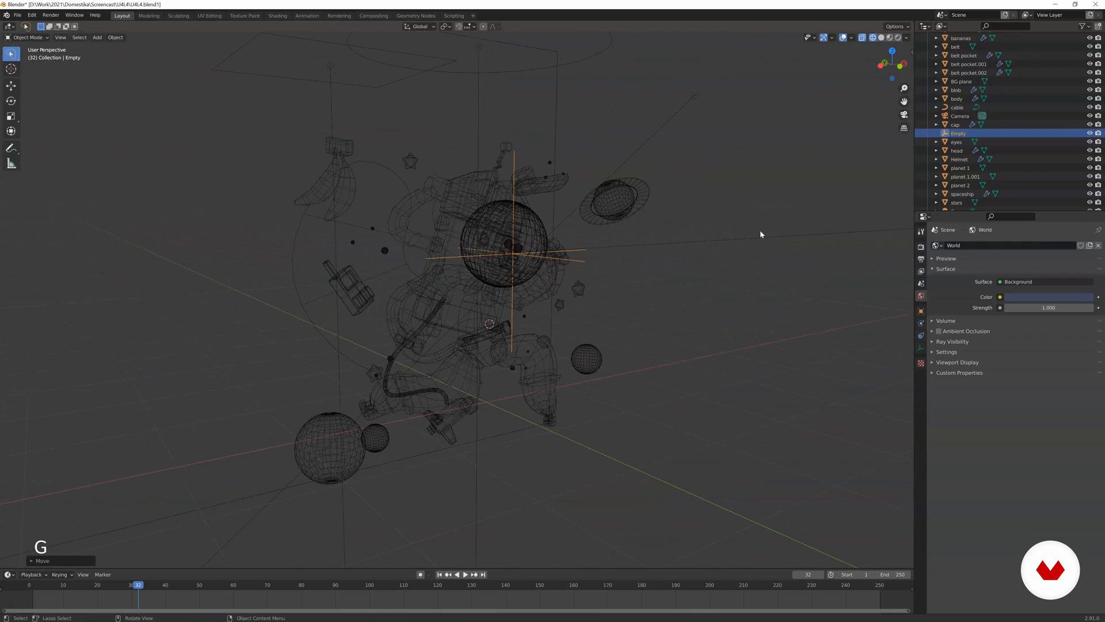
Rename the empty as focus.
double_click(955, 133)
type("focus")
key("Return")
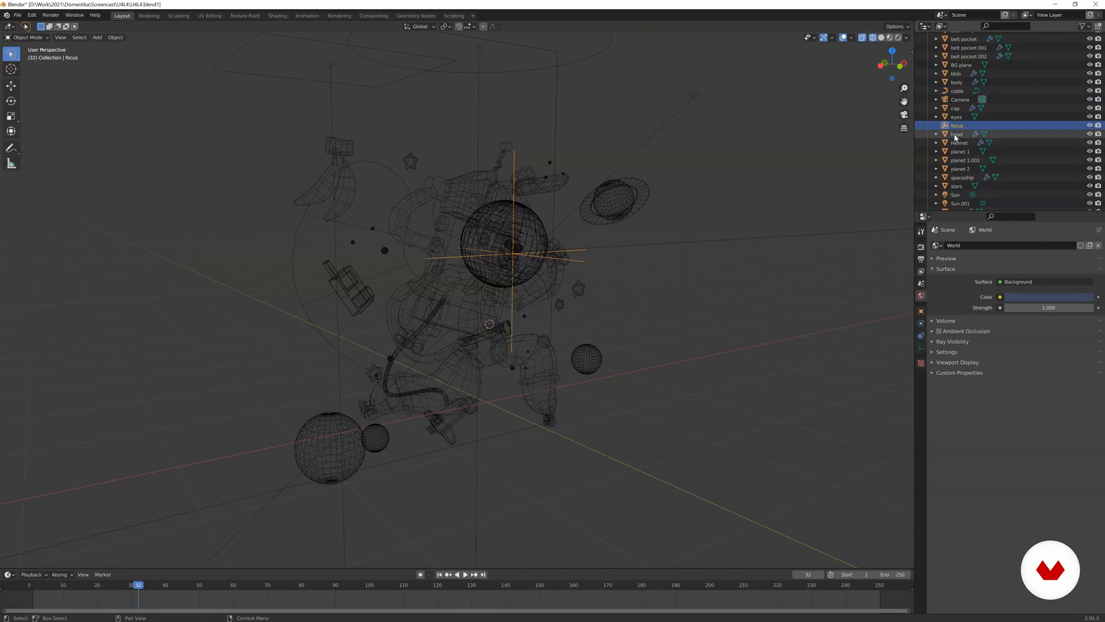
Select the camera from the camera view and set its focal length to 130 mm.
key("KP_0")
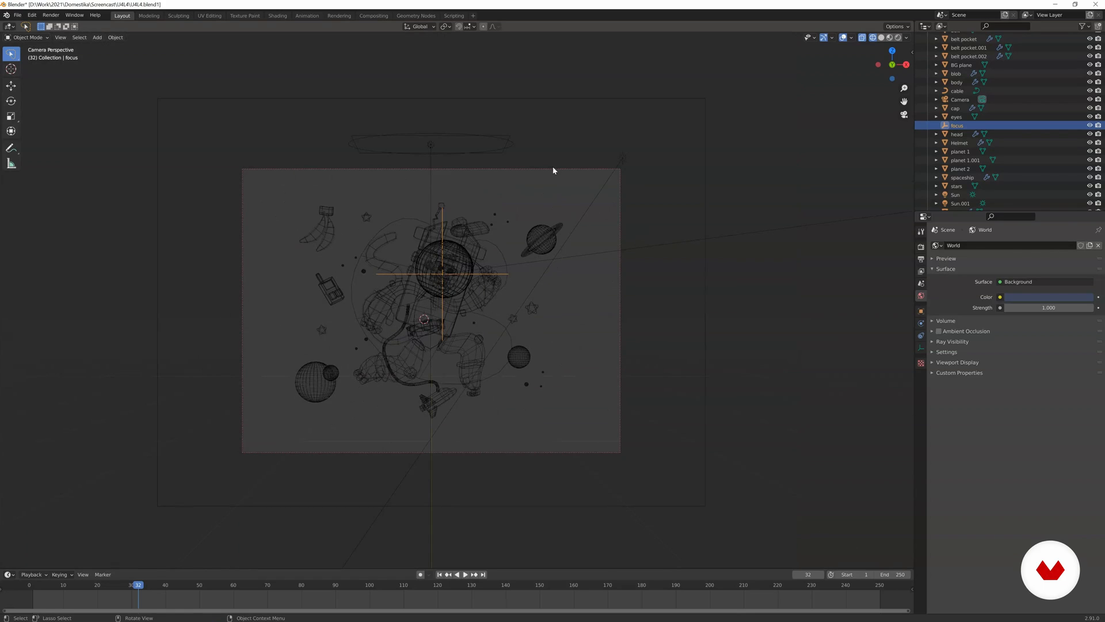
left_click(502, 169)
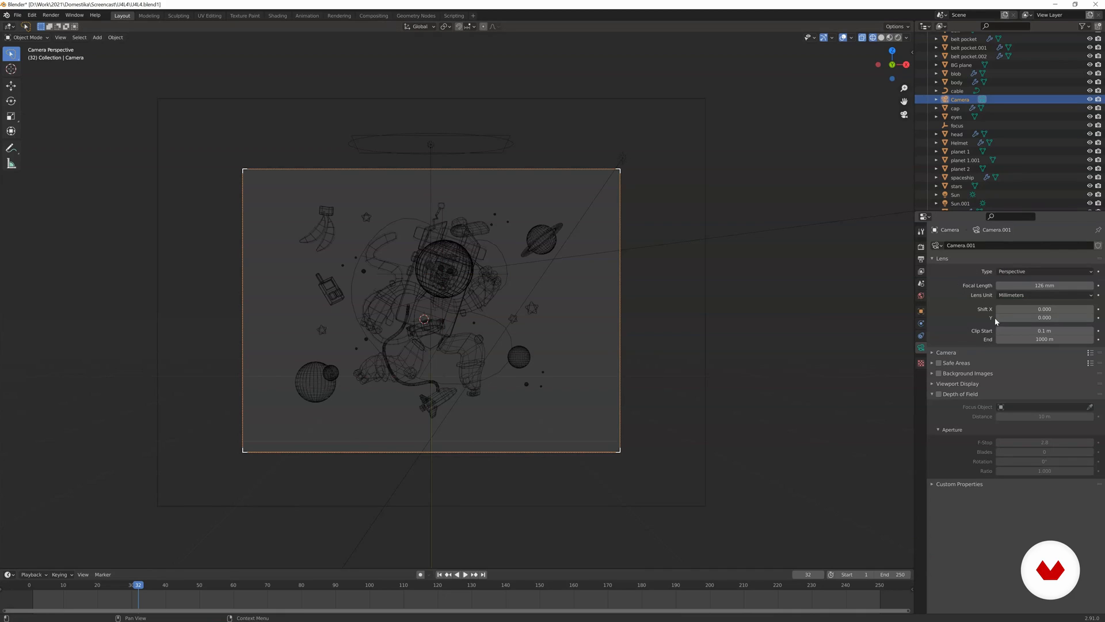
mouse_move(1031, 285)
left_mouse_down()
mouse_move(1062, 286)
mouse_move(1039, 286)
left_mouse_up()
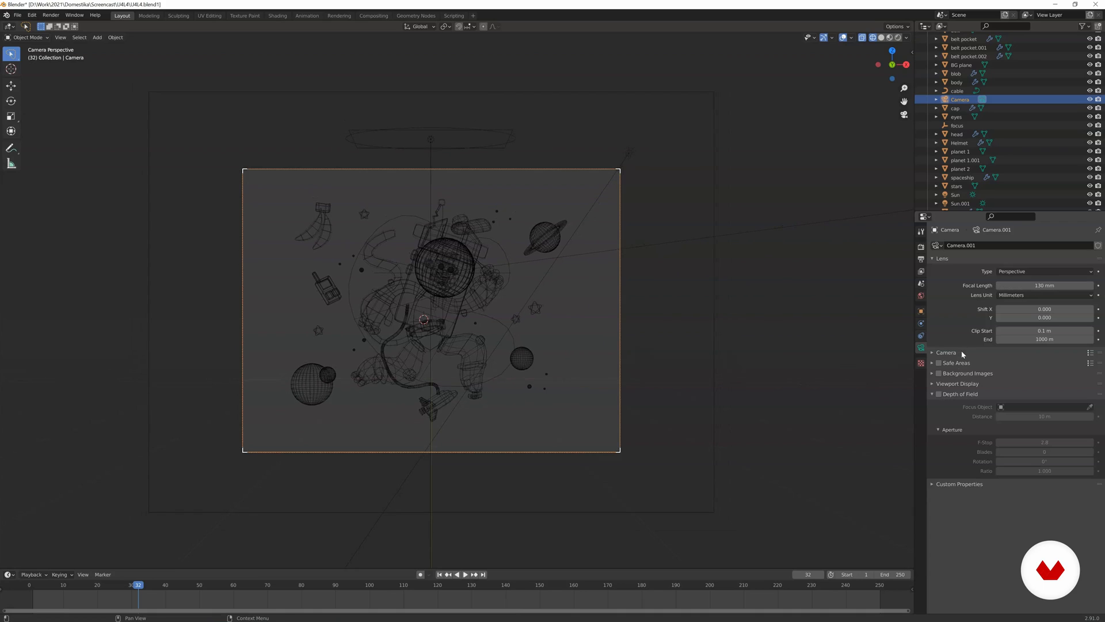
Enable the camera's Depth of Field and set its focus object to focus.
left_click(938, 395)
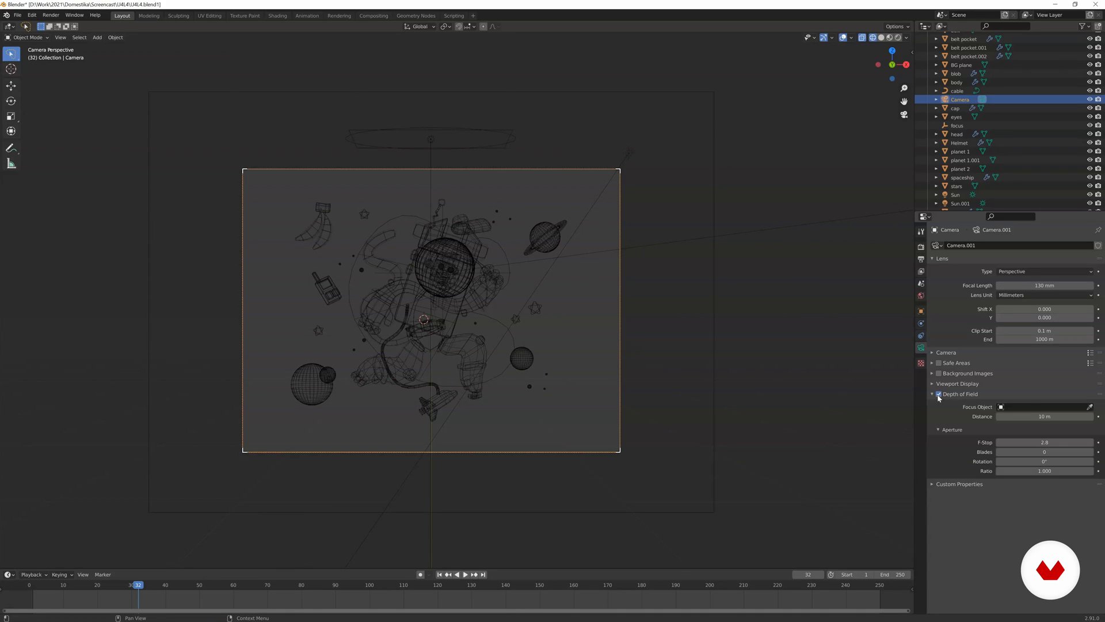
left_click(1014, 407)
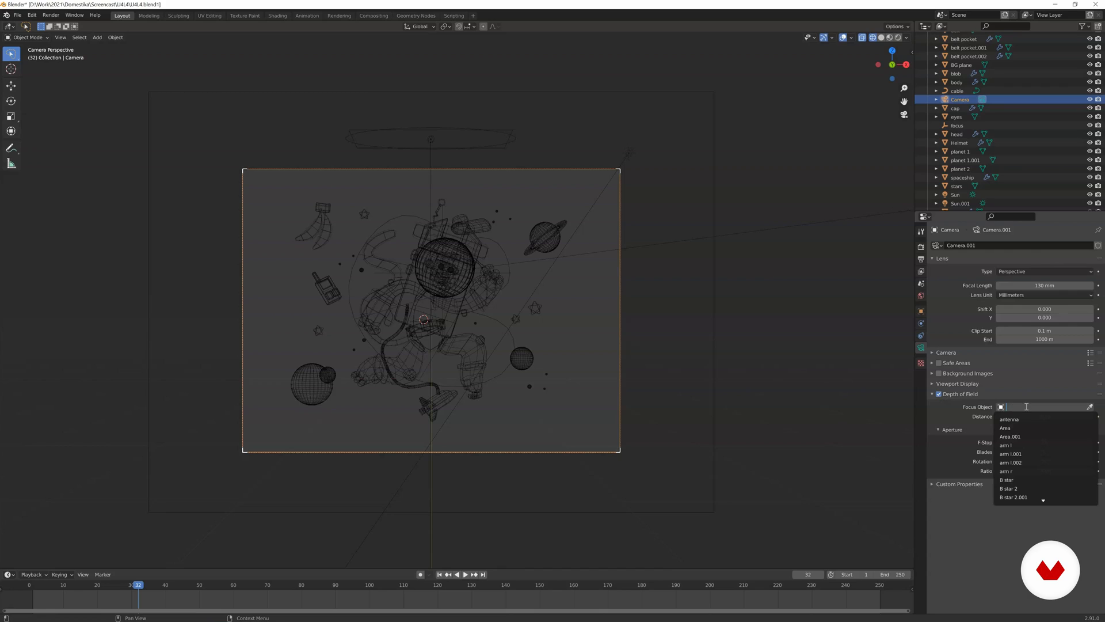
type("focu")
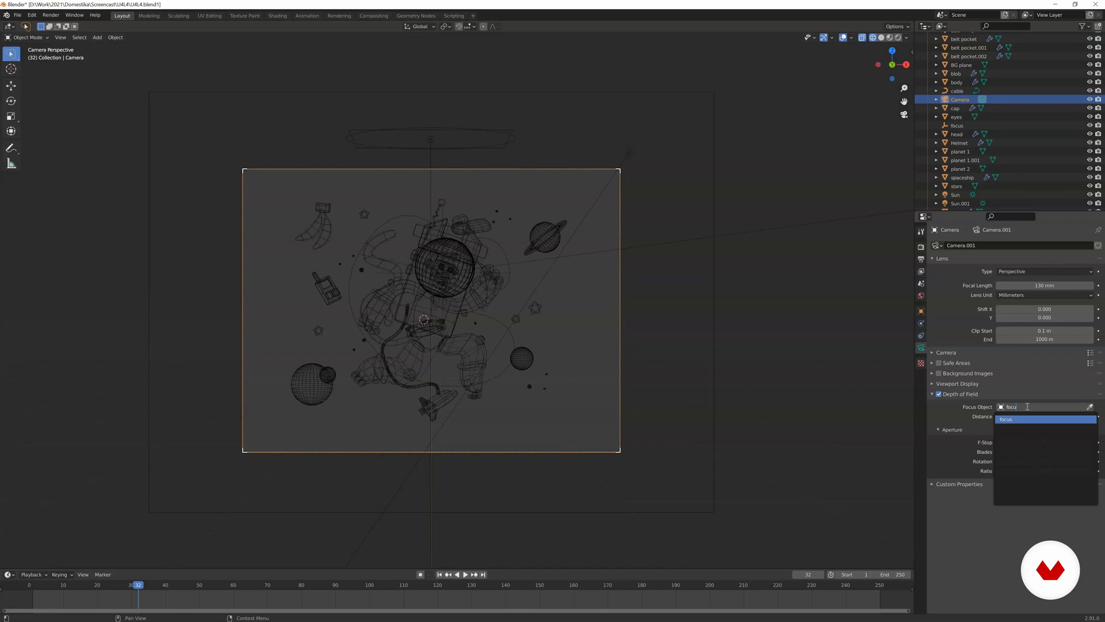
left_click(1020, 420)
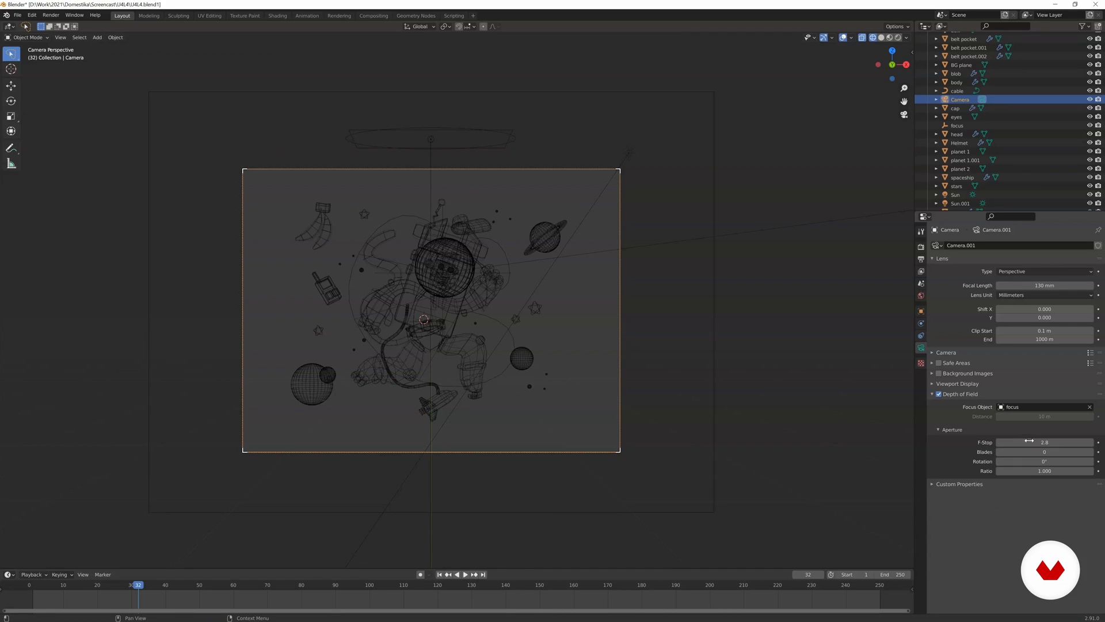
Switch to Rendered shading and set the camera's F-Stop to 1.0.
key("z")
left_click(639, 333)
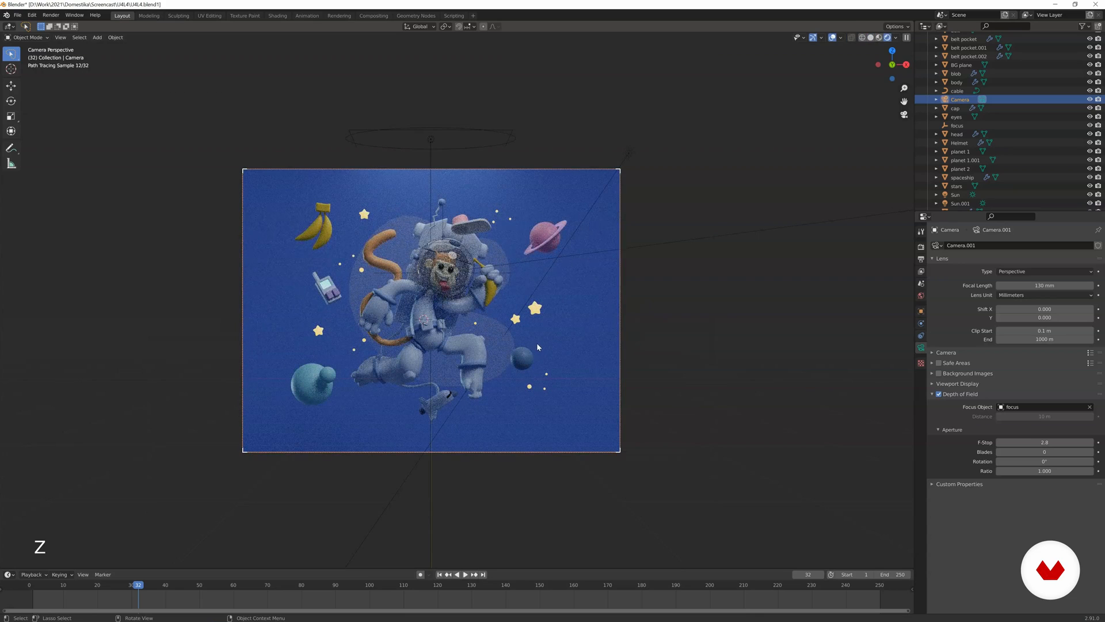
left_click(1032, 444)
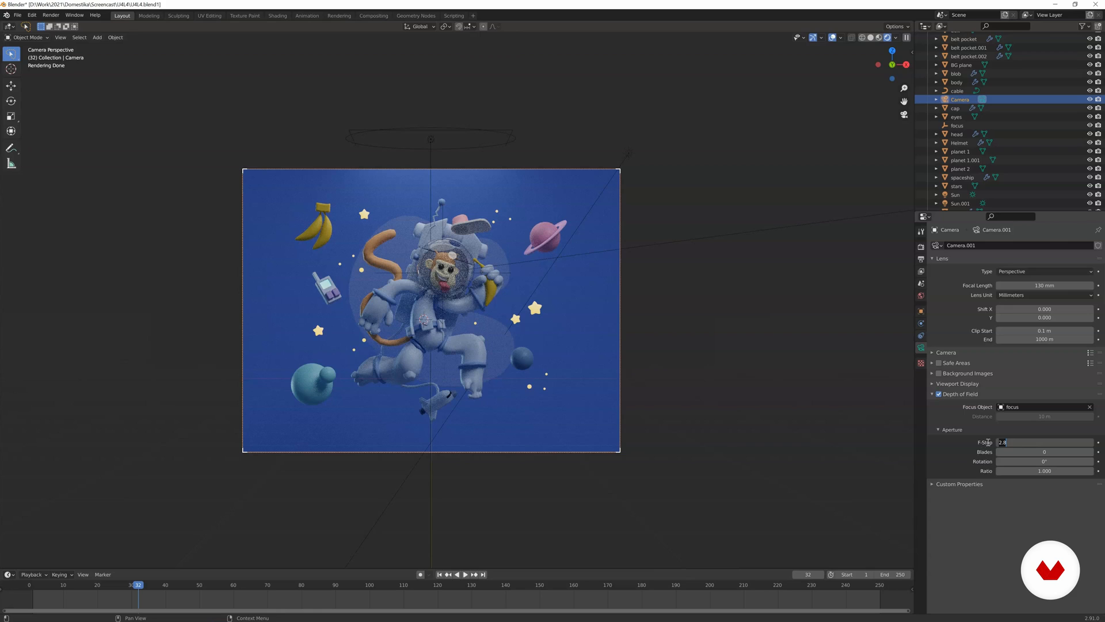
key("Return")
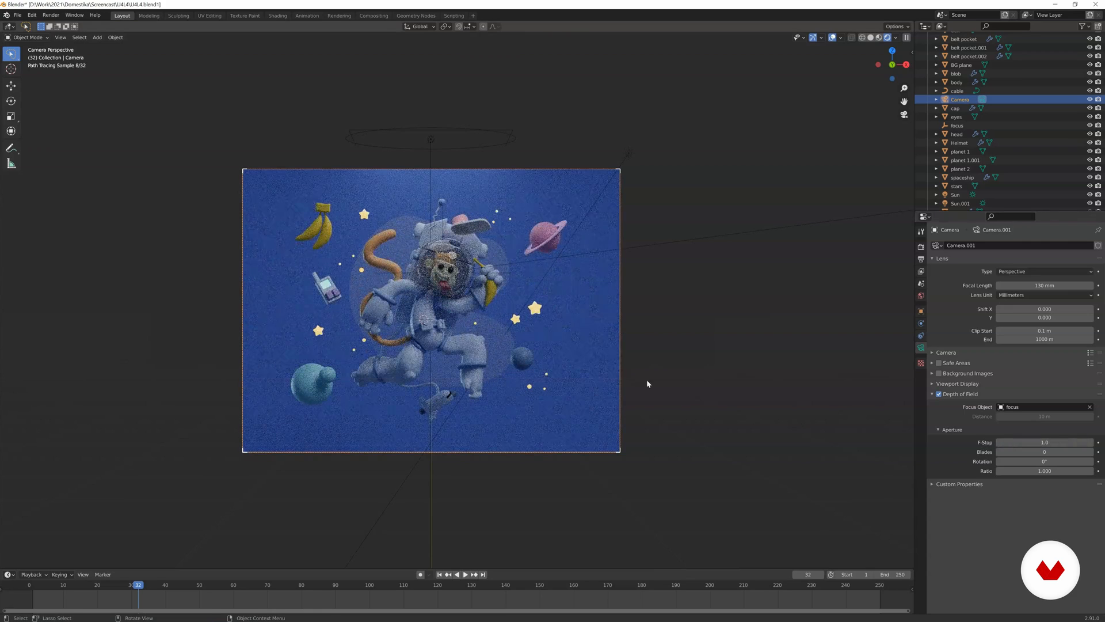
In Solid shading, move the small blue planet and its neighbouring dots back towards the background plane along the Y axis.
key("z")
left_click(571, 354)
middle_click_drag(569, 358, 473, 354)
scroll(468, 350, "up", 3)
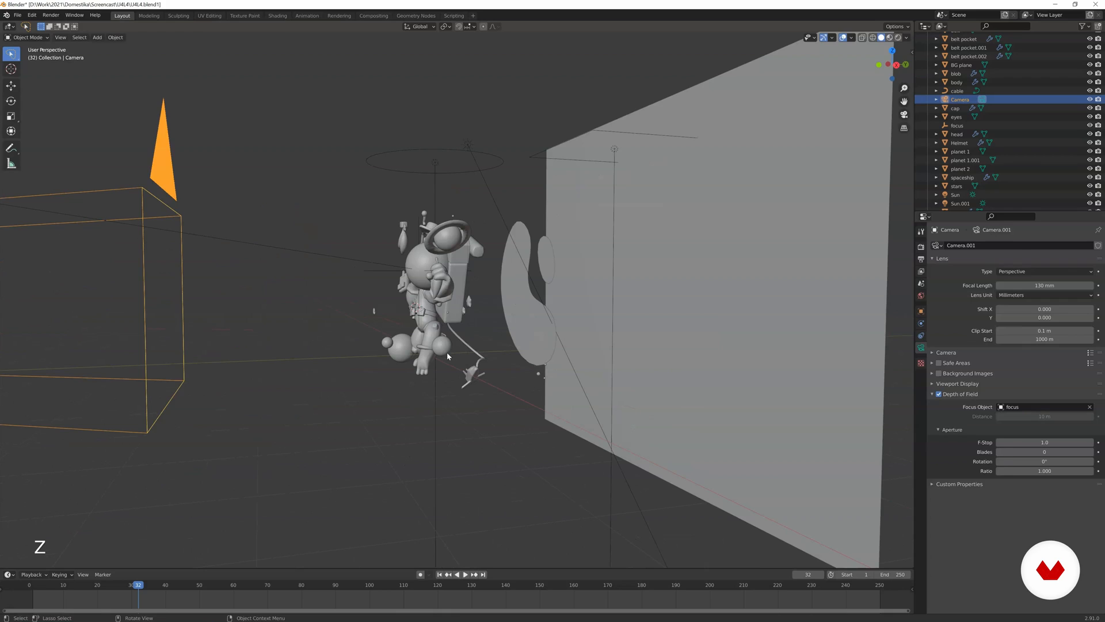
left_click(445, 348)
key("g")
left_click(540, 345)
middle_click_drag(541, 344, 502, 338)
key("g")
left_click(521, 317)
left_click(522, 313)
key("g")
key("y")
left_click(551, 313)
middle_click_drag(552, 313, 624, 320)
Move the teal planet with its attached small sphere forward towards the camera, checking its placement from several angles.
left_click(365, 352)
middle_click_drag(365, 352, 273, 345)
key("g")
middle_click(348, 343)
left_click(353, 343)
key("KP_0")
key("KP_Decimal")
middle_click_drag(352, 343, 280, 324)
key("g")
middle_click(277, 326)
left_click(198, 313)
key("g")
middle_click_drag(197, 313, 355, 282)
middle_click(325, 312)
left_click(314, 312)
Move the star beside the bananas back towards the background plane, and return to the camera view in Rendered shading.
left_click(404, 185)
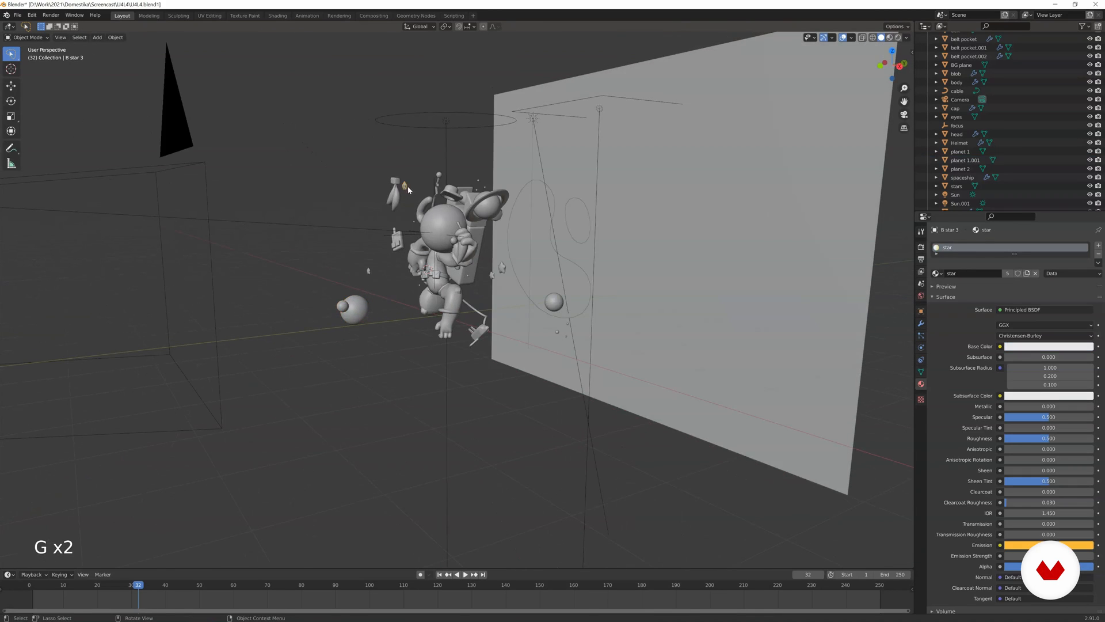
middle_click_drag(404, 186, 384, 187)
key("g")
middle_click(418, 187)
left_click(465, 188)
key("KP_0")
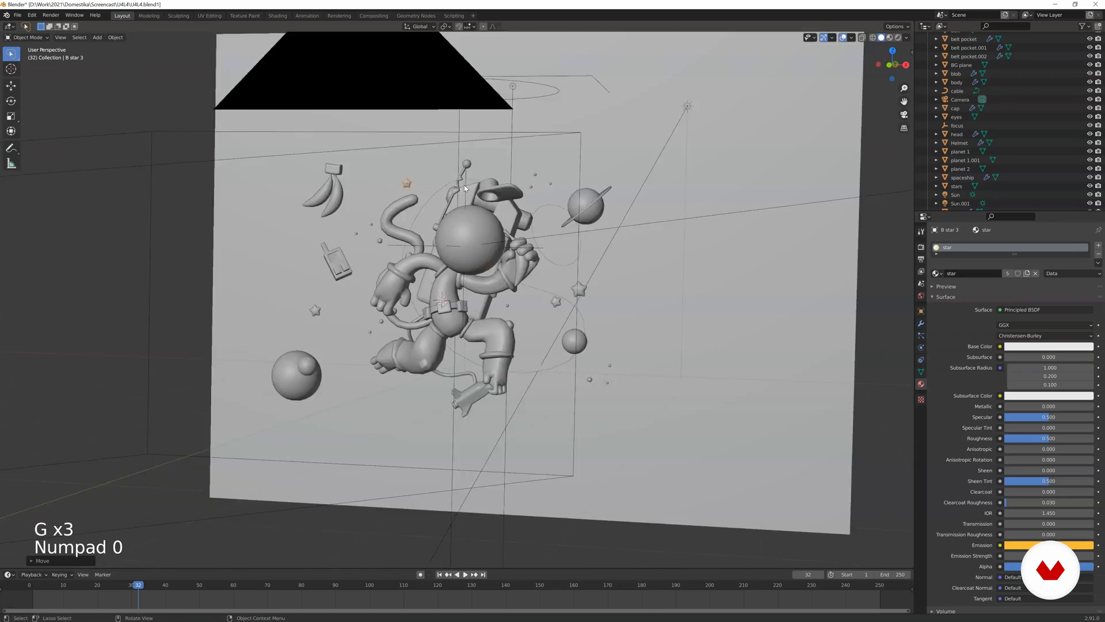
key("z")
key("z")
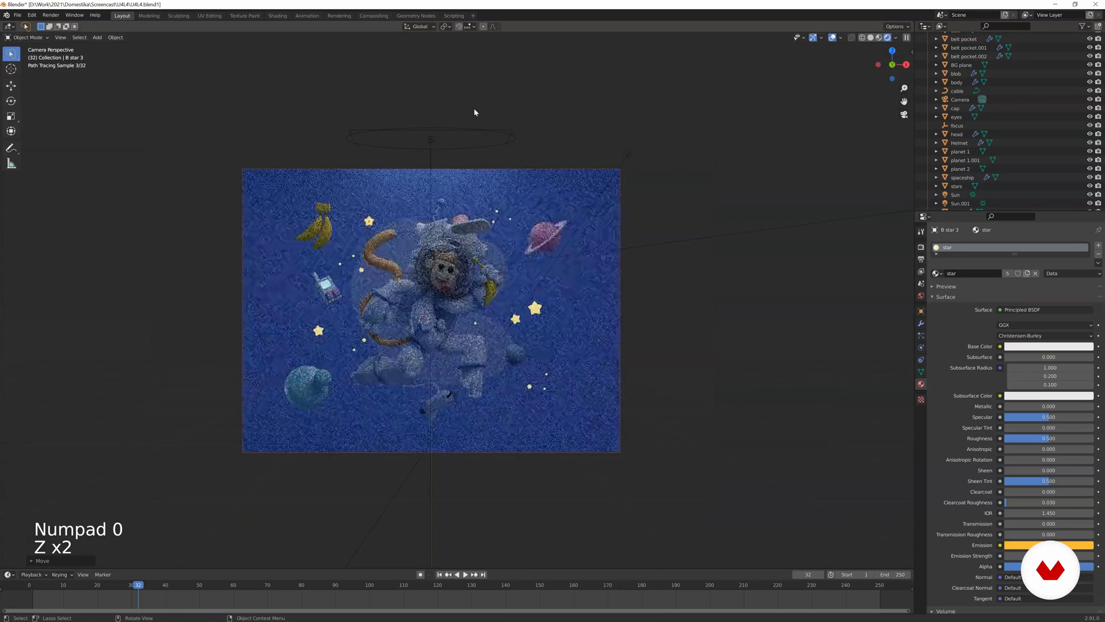
scroll(478, 115, "up", 1)
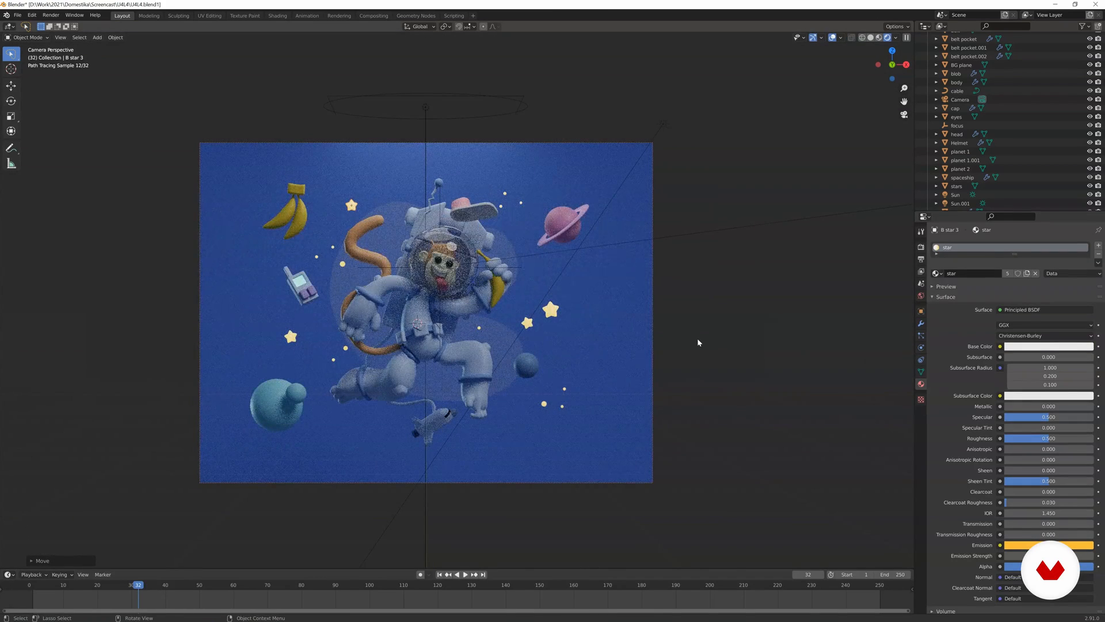
Select the camera and set its depth-of-field F-Stop to 0.8.
left_click(654, 279)
left_click(1039, 442)
type("0.8")
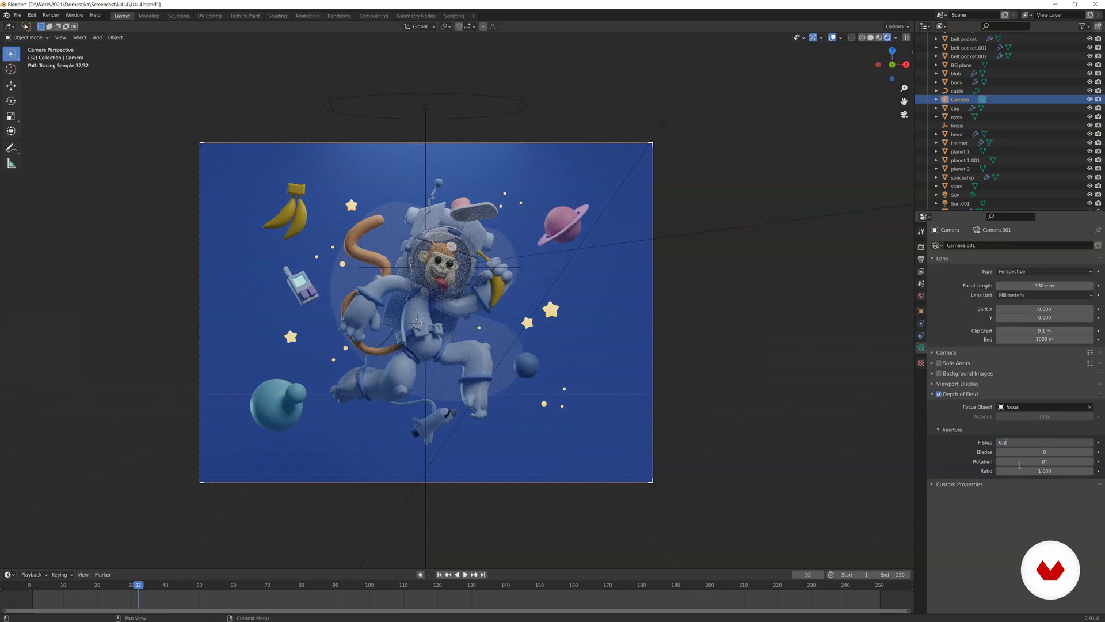
key("Return")
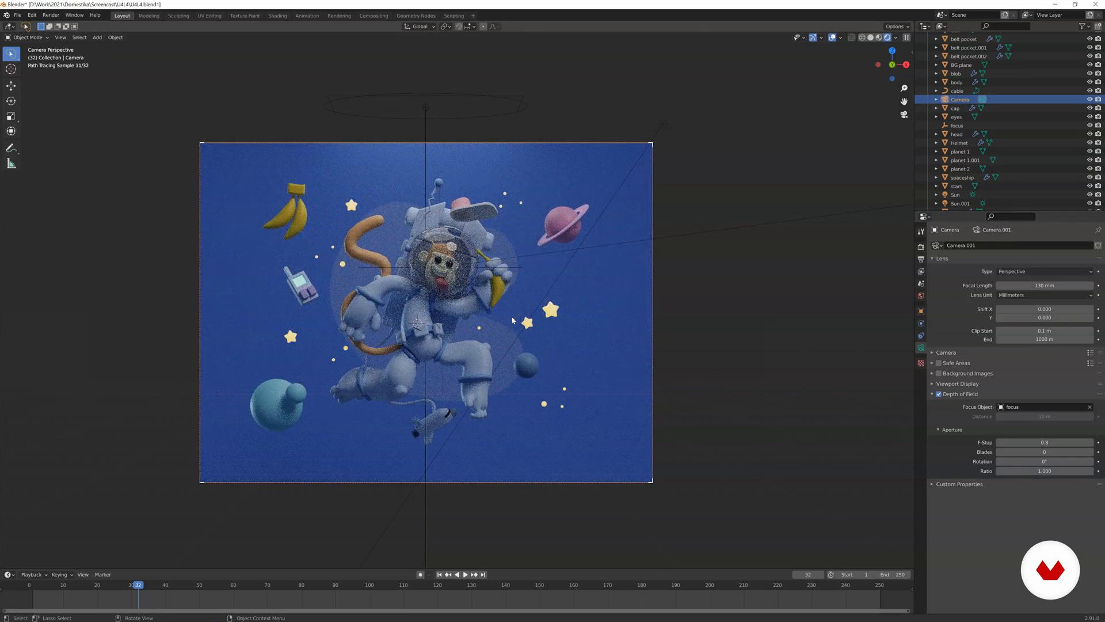
Move the small blue planet and the translucent blob closer to the background plane, and return to the camera view.
left_click(532, 377)
middle_click_drag(532, 377, 475, 365)
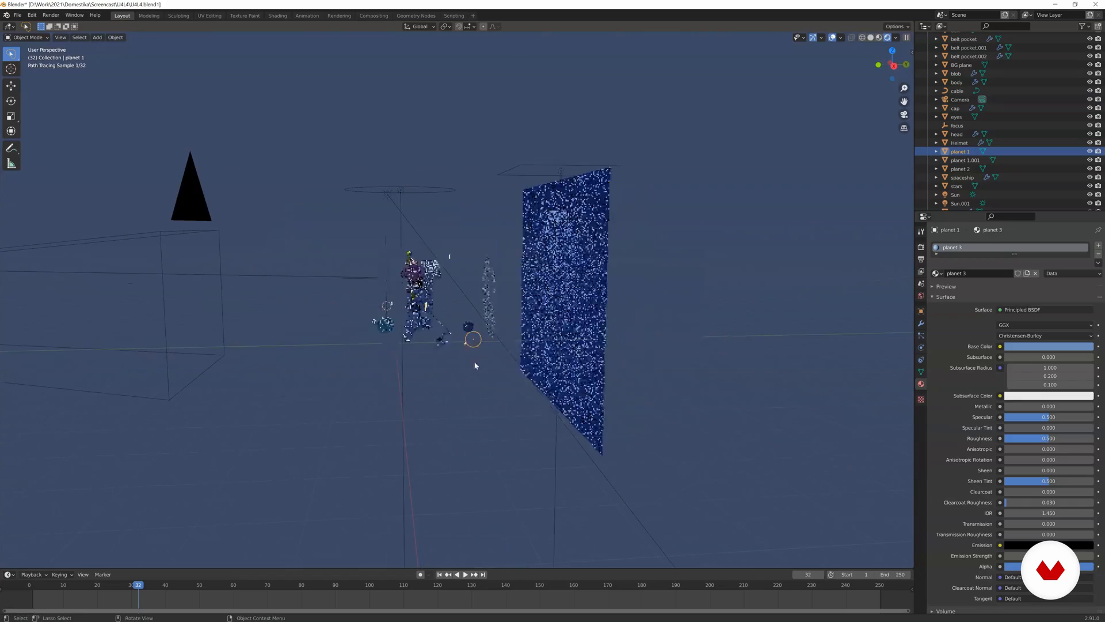
left_click(489, 313)
key("g")
key("g")
left_click(518, 321)
key("KP_0")
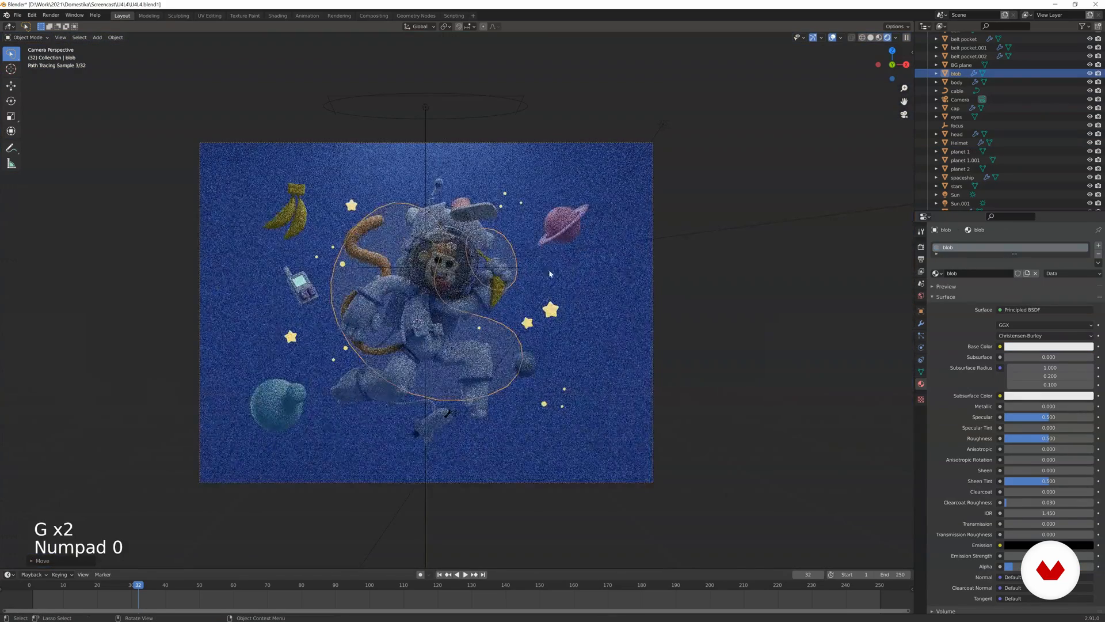
Select the camera and change its lens type from Perspective to Orthographic.
left_click(571, 264)
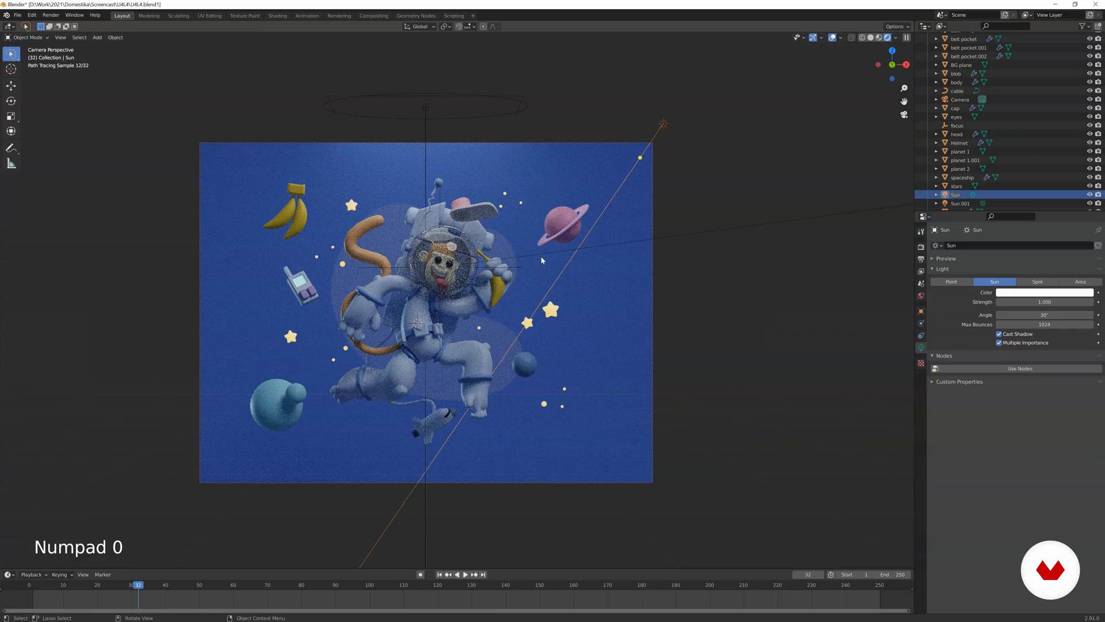
left_click(555, 144)
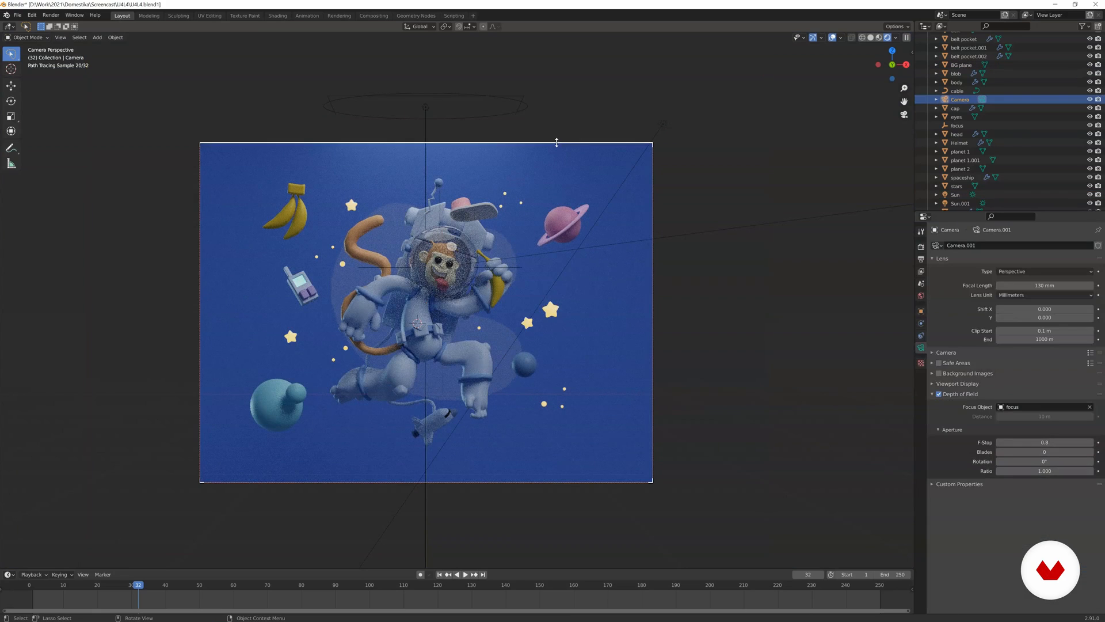
left_click(1031, 286)
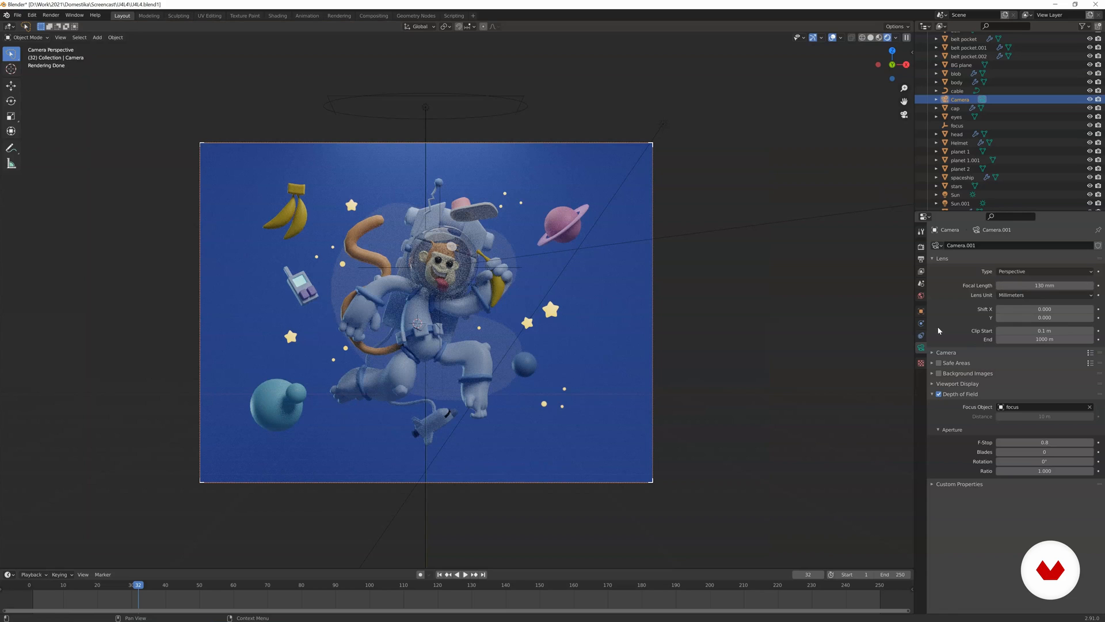
left_click(1020, 271)
left_click(1018, 285)
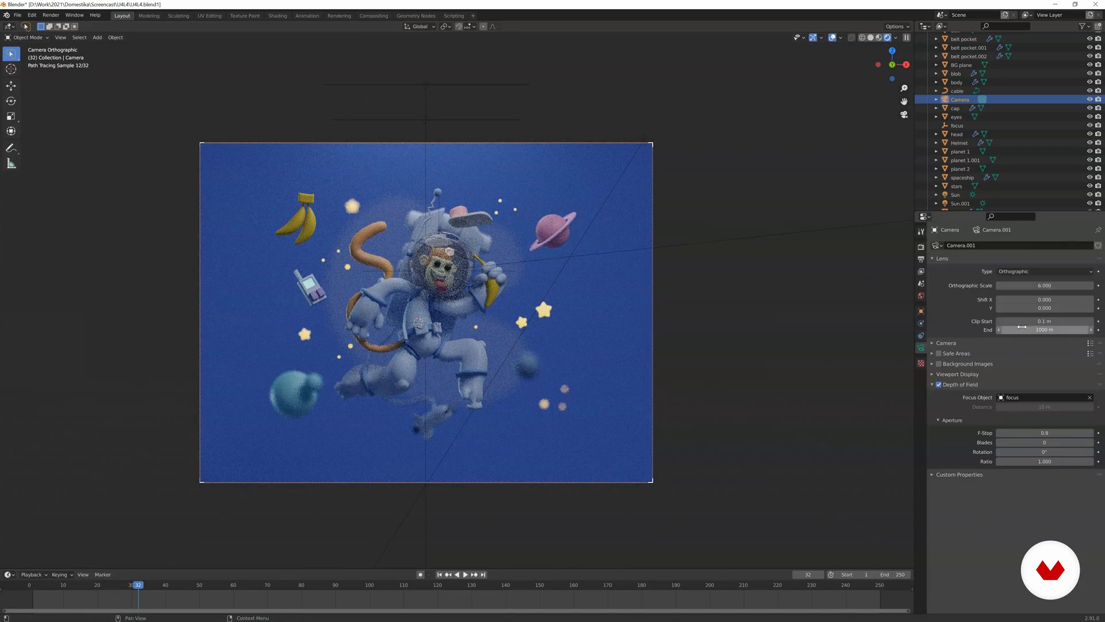
Try a depth-of-field F-Stop of 1.0 on the camera, and settle on 2.0.
left_click(1041, 432)
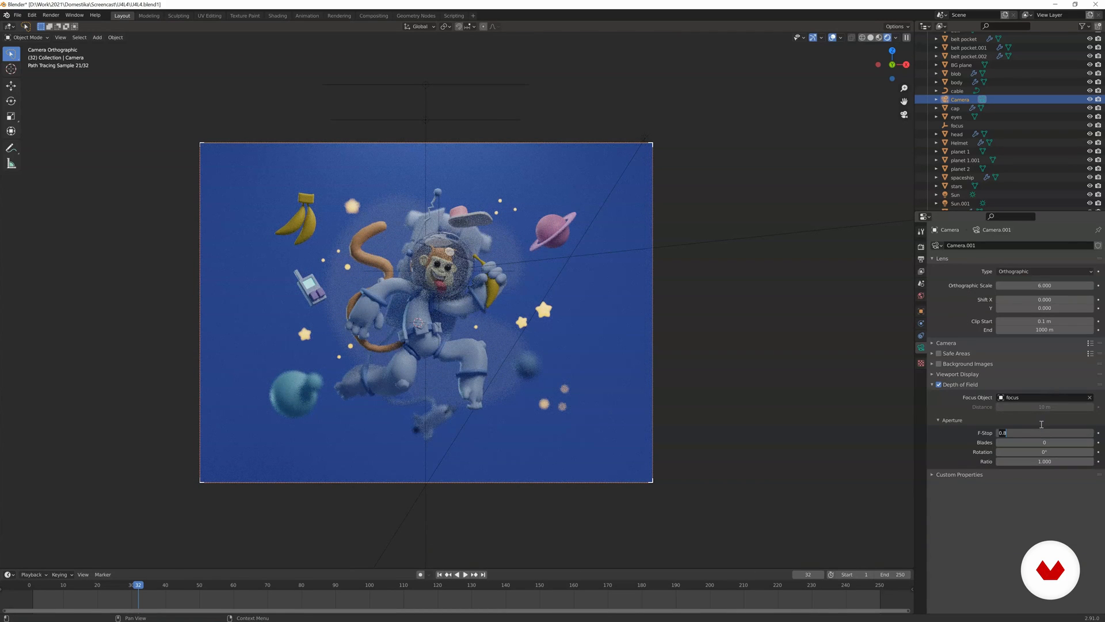
key("BackSpace")
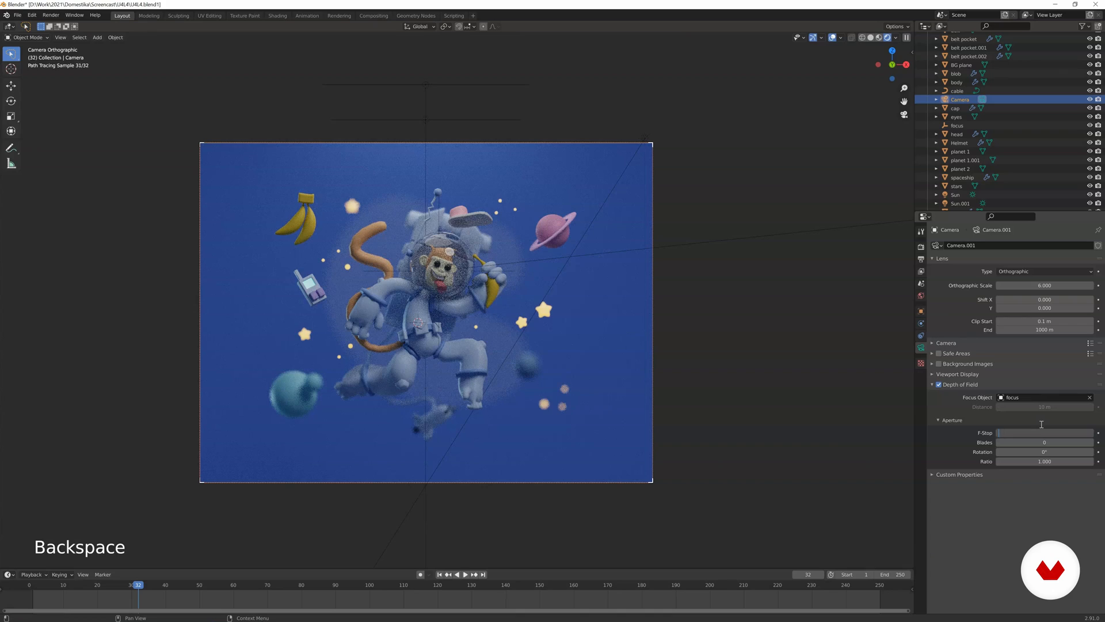
key("Return")
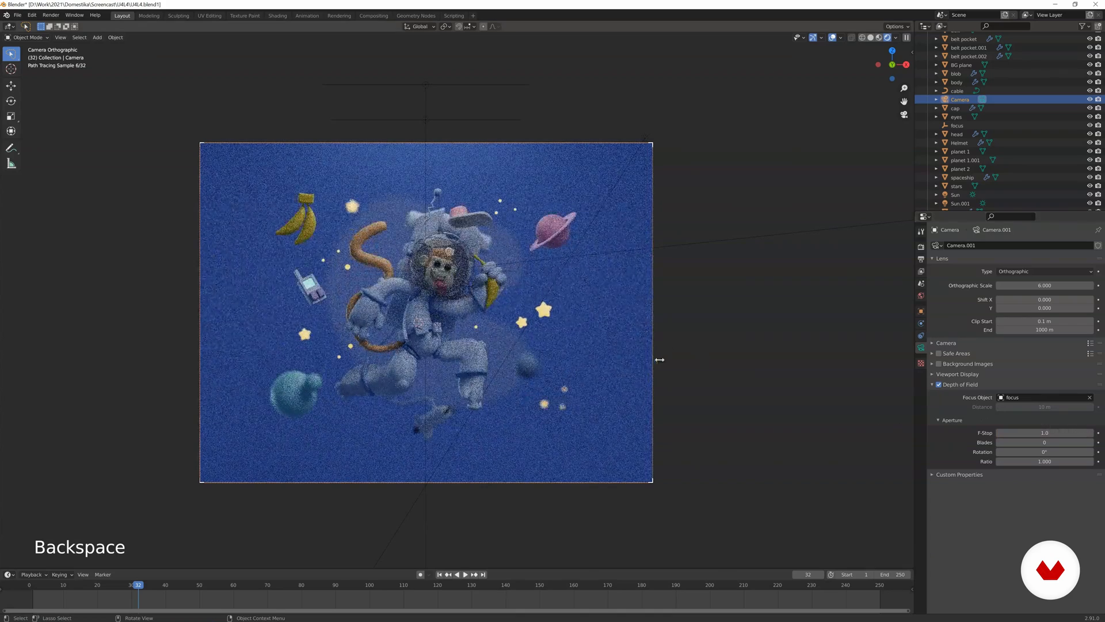
left_click(1031, 432)
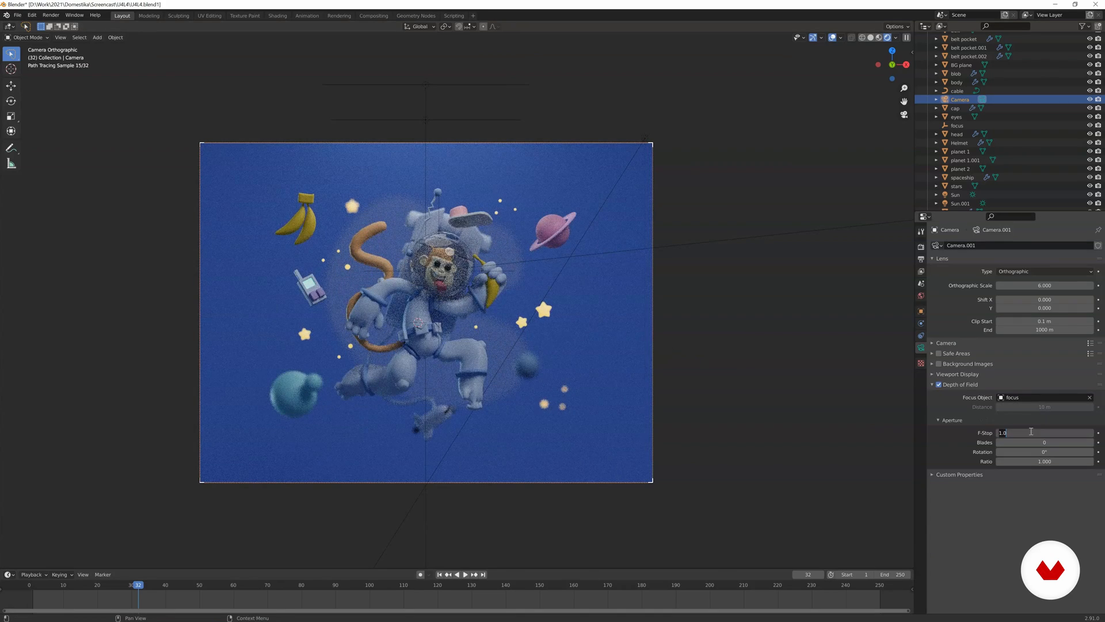
key("Return")
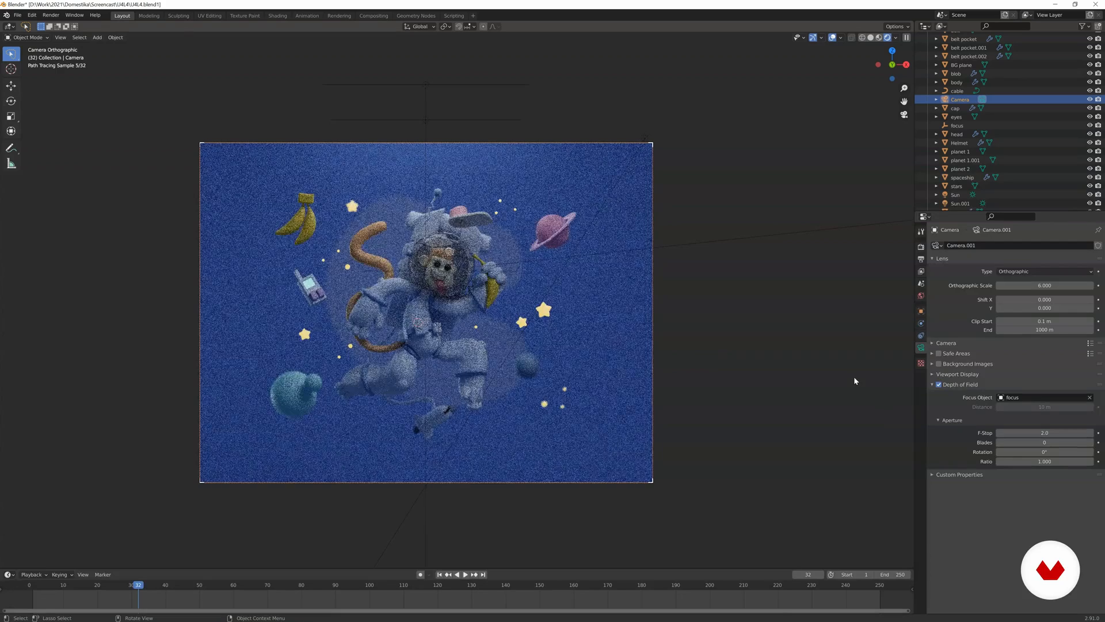
Reposition the focus empty by the astronaut's head using Wireframe shading, and return to the camera view in Rendered shading.
left_click(492, 273)
middle_click_drag(494, 270, 515, 288)
key("z")
left_click(581, 289)
scroll(610, 286, "up", 3)
middle_click_drag(632, 283, 724, 281)
middle_click_drag(724, 280, 593, 287, "shift")
scroll(593, 286, "up", 2)
mouse_move(593, 286)
middle_mouse_down()
mouse_move(560, 286)
mouse_move(602, 278)
mouse_move(492, 300)
mouse_move(555, 288)
middle_mouse_up()
key("z")
left_click(537, 285)
key("g")
left_click(557, 274)
key("KP_0")
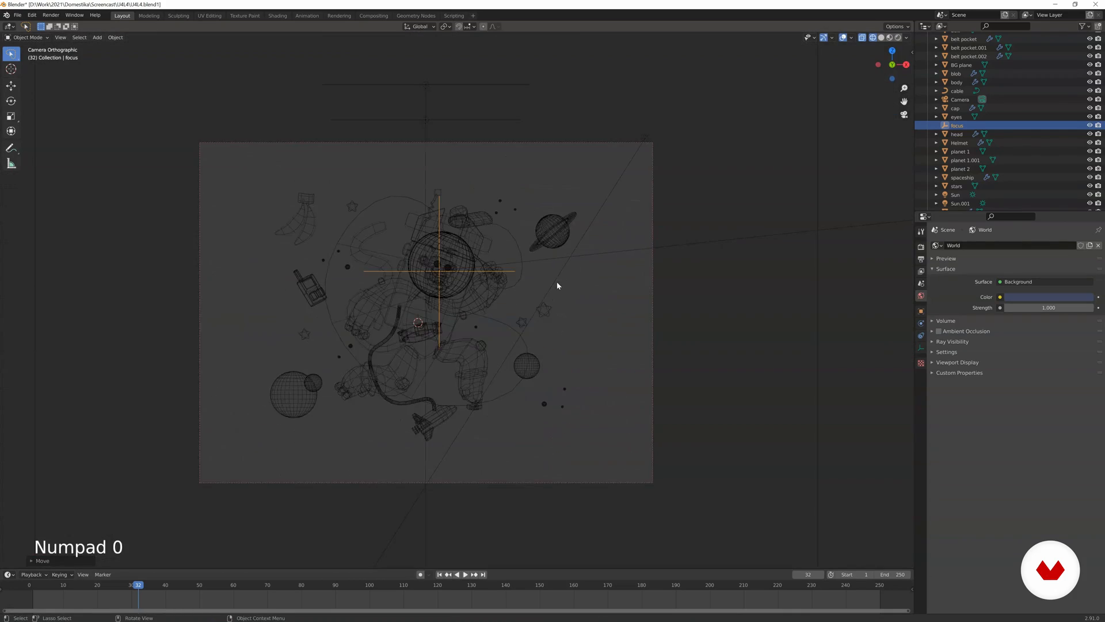
key("z")
left_click(561, 277)
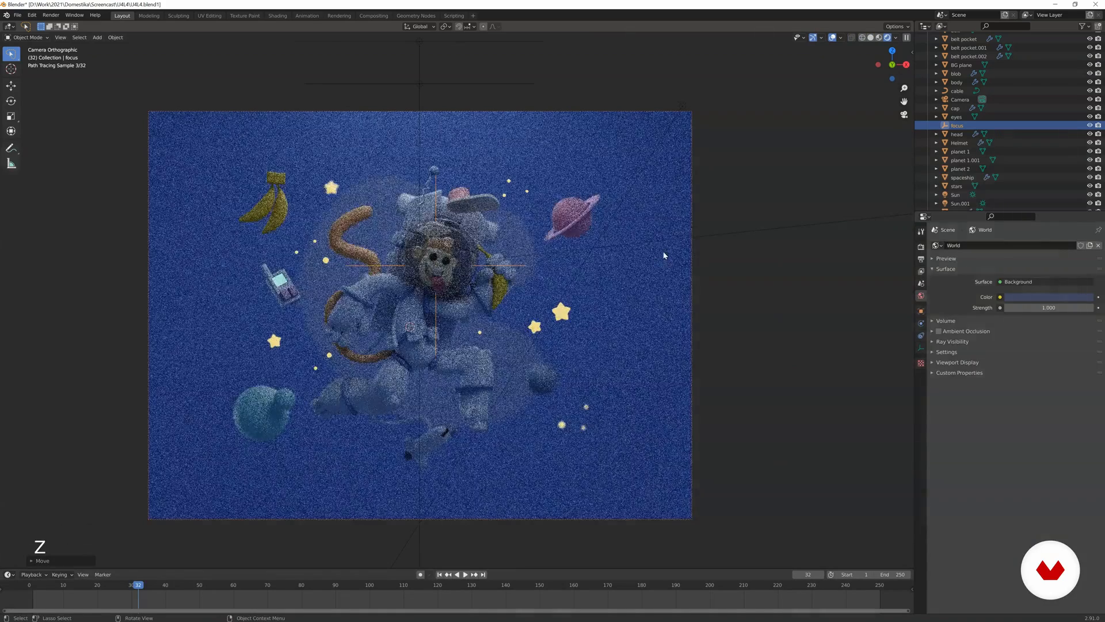
left_click(693, 220)
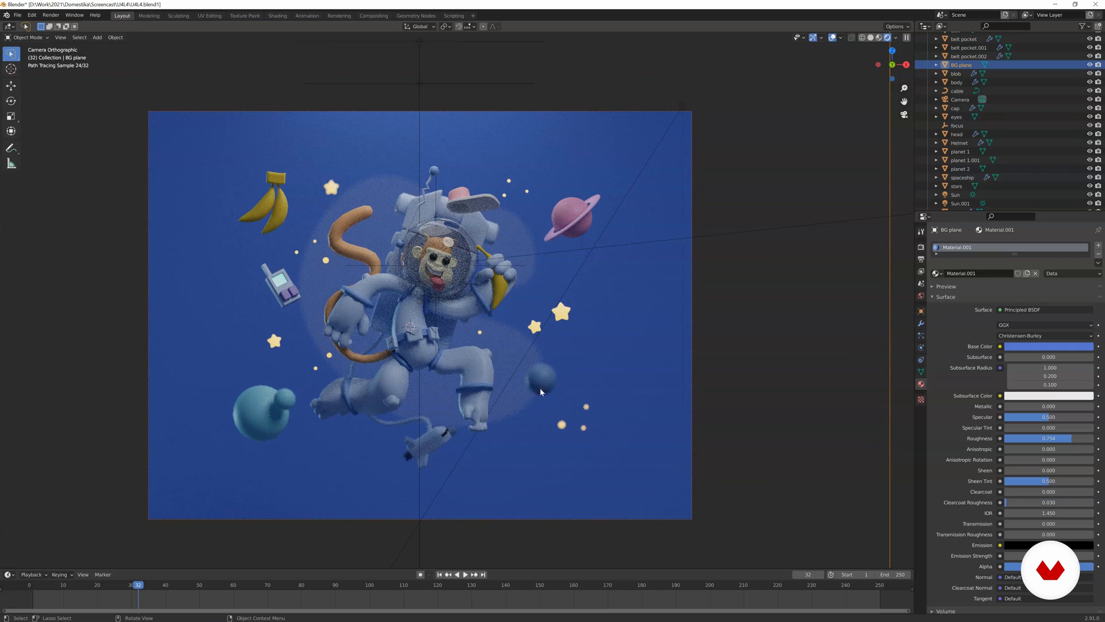
Switch the viewport to Solid shading and render the current frame from the camera.
key("z")
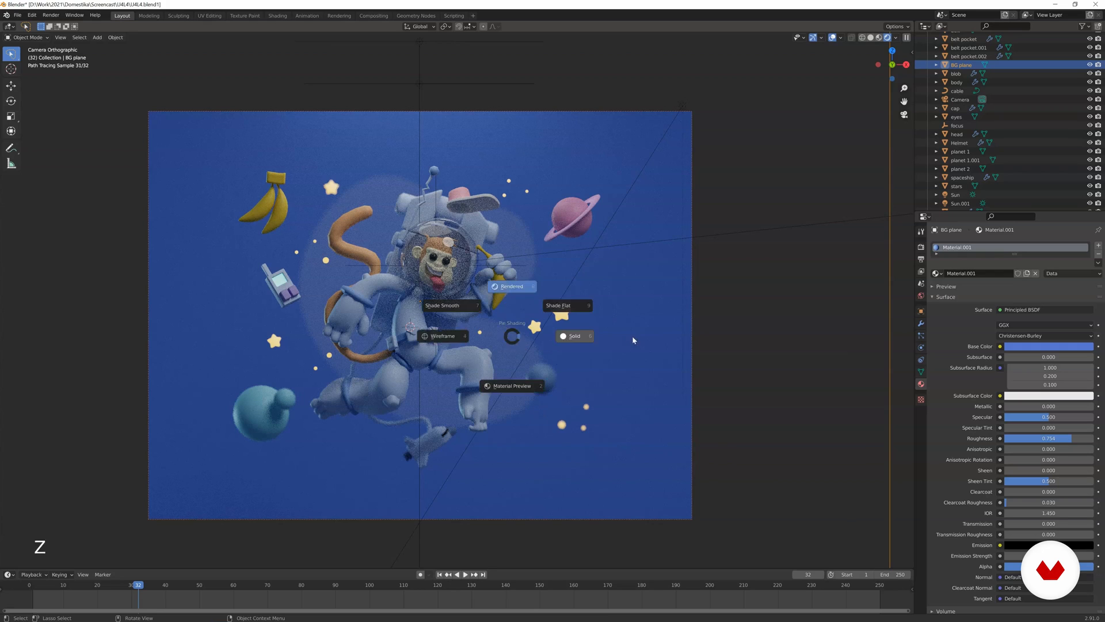
left_click(632, 336)
key("F12")
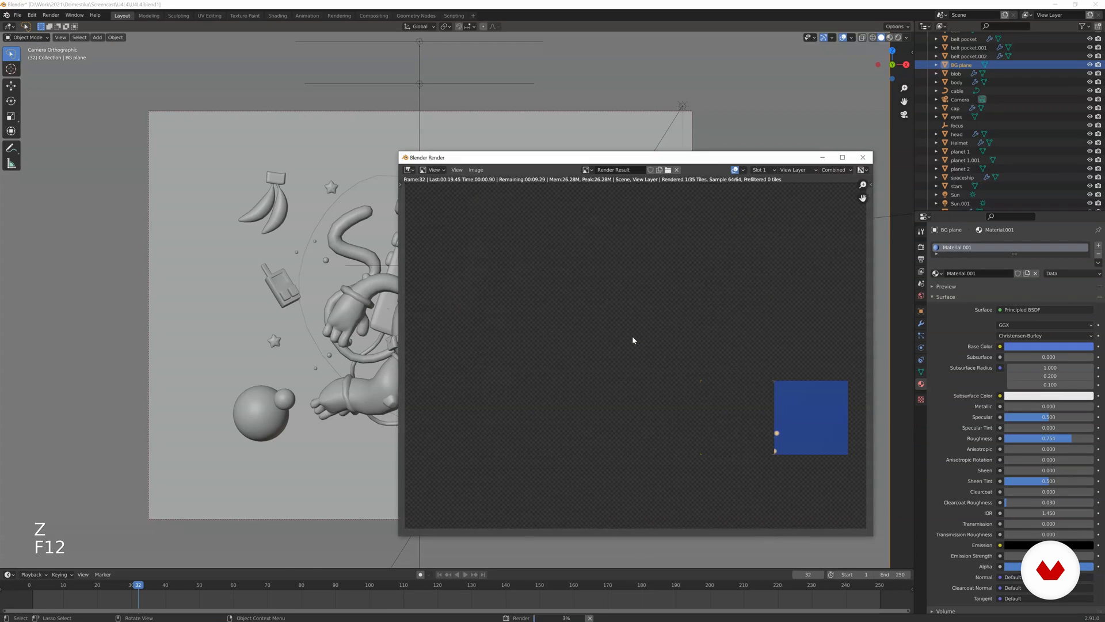
Examine the rendered image up close and as a whole, checking noise on the helmet and face, focus and background blur.
scroll(683, 318, "up", 2)
middle_click_drag(682, 318, 660, 362)
scroll(630, 370, "up", 4)
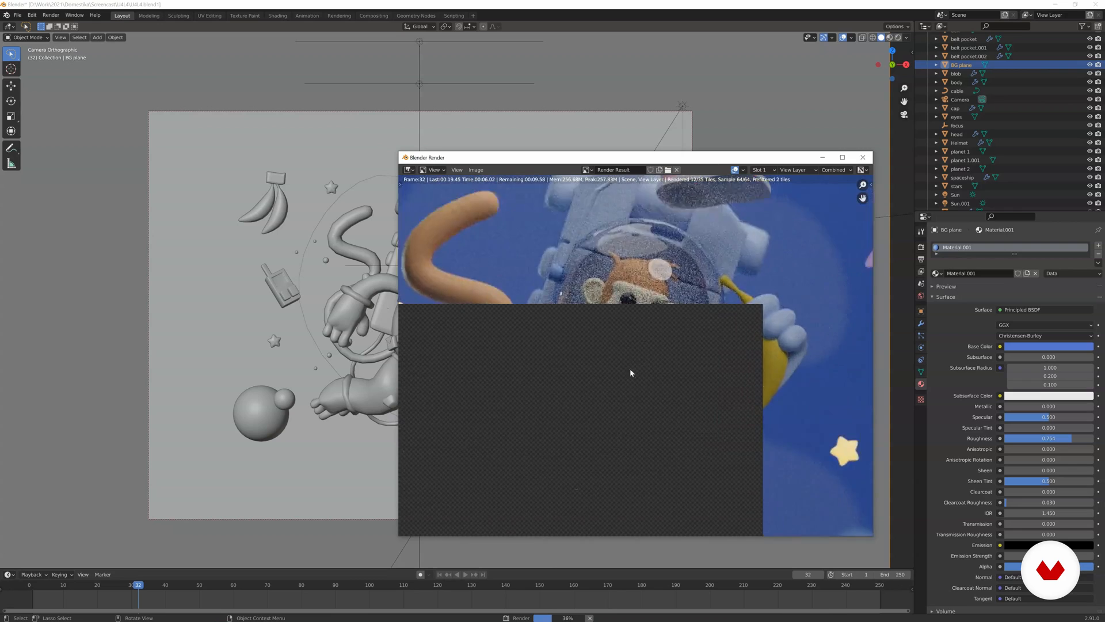
scroll(641, 339, "down", 4)
scroll(690, 351, "down", 2)
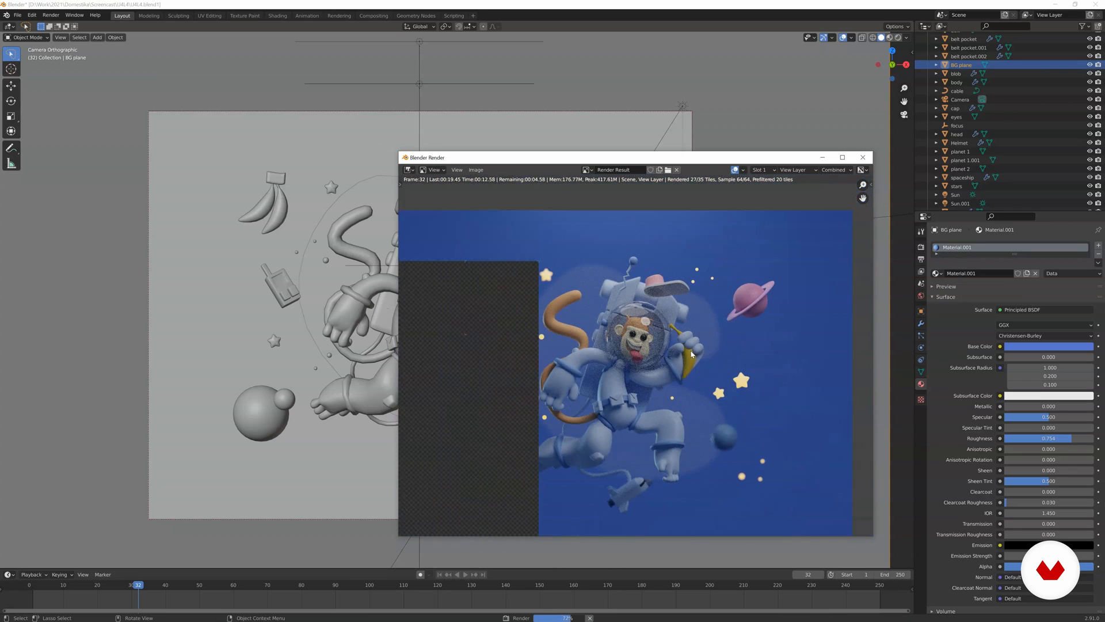
scroll(689, 348, "up", 4)
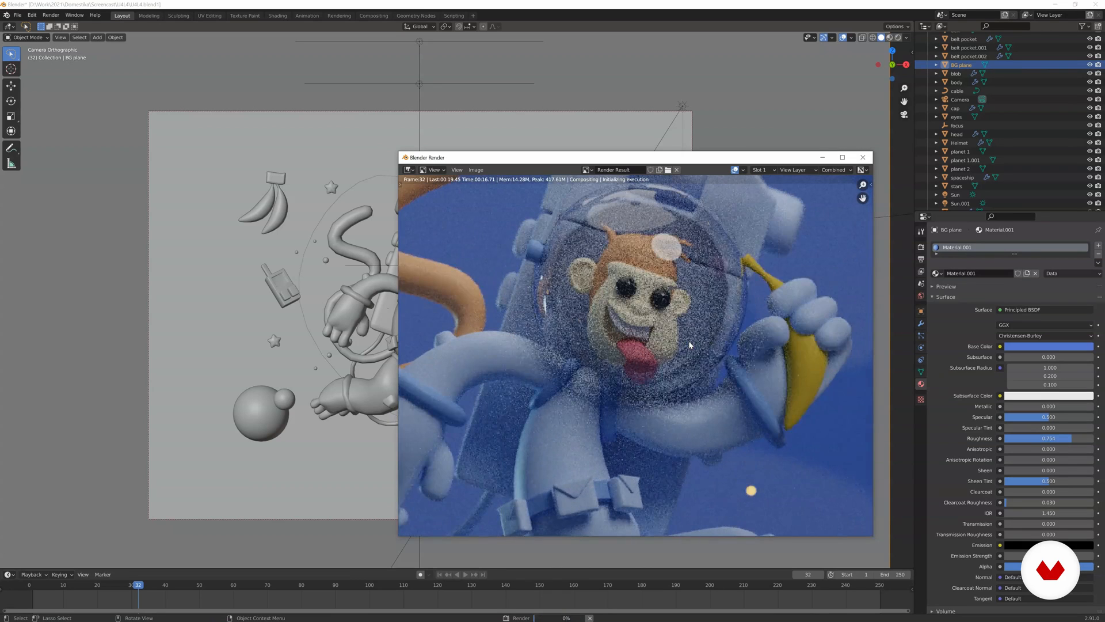
scroll(689, 345, "down", 4)
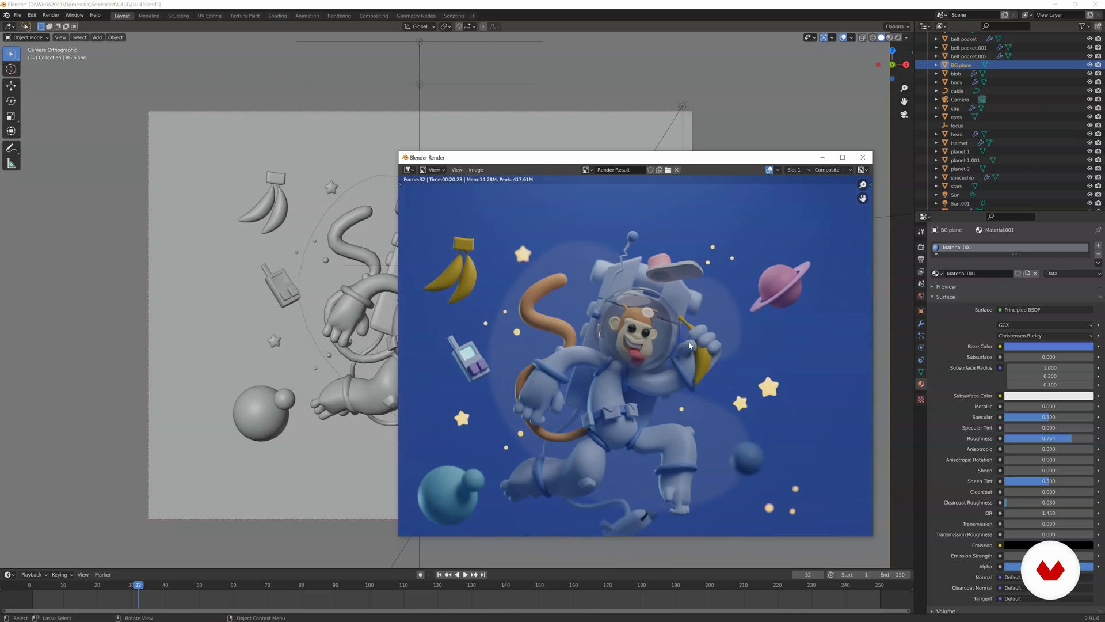
scroll(653, 329, "up", 1)
scroll(656, 330, "down", 1)
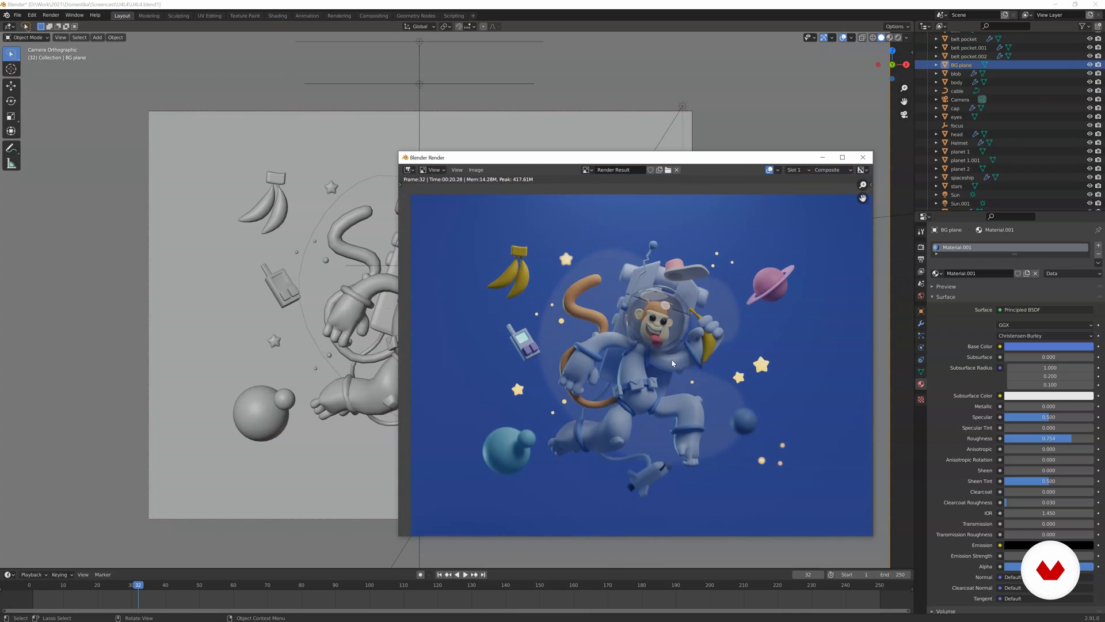